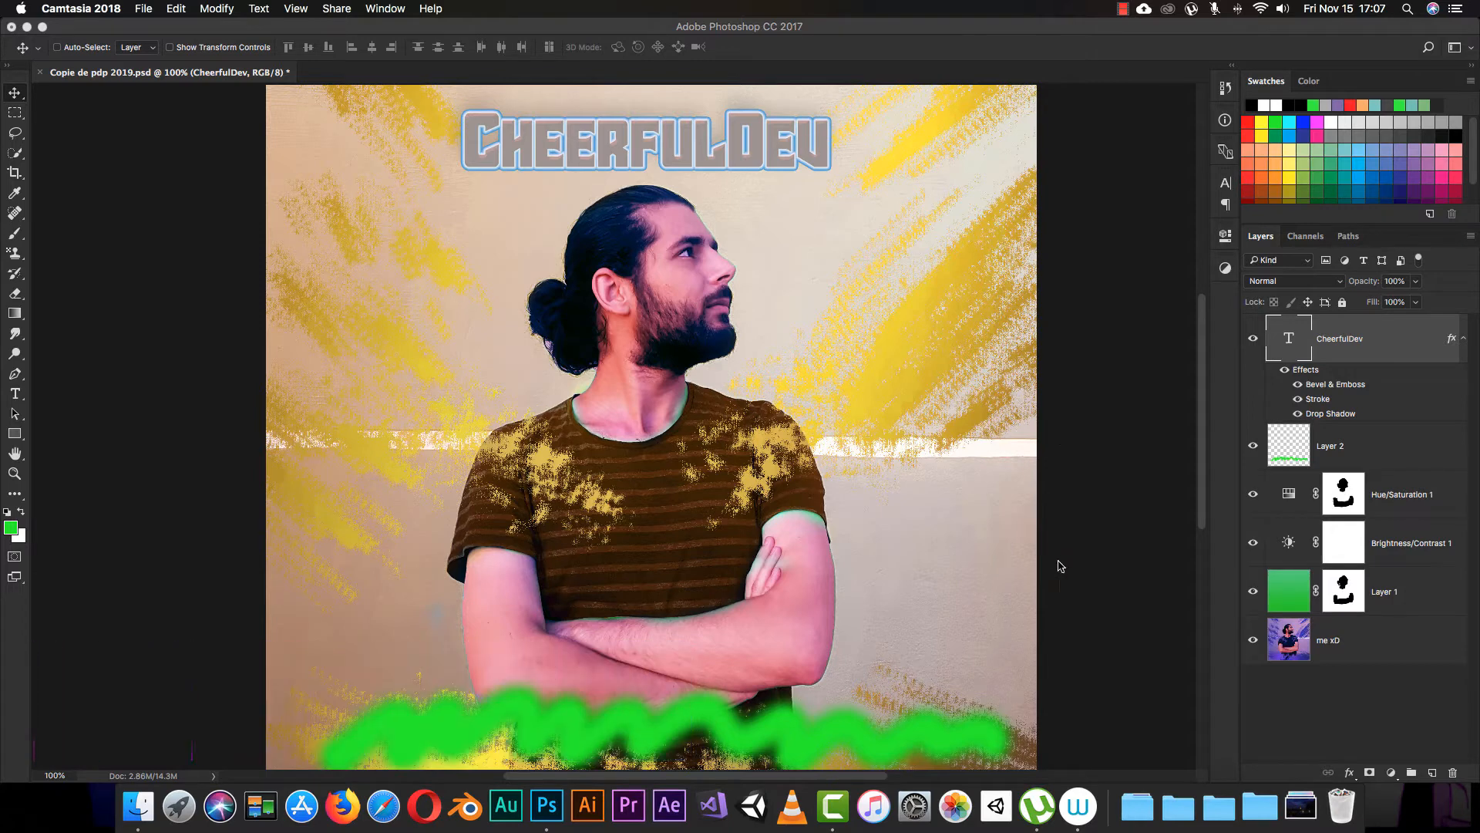
Step: Look through the layer effects available for the CheerfulDev text layer and collapse its list of applied effects
left_click(1349, 773)
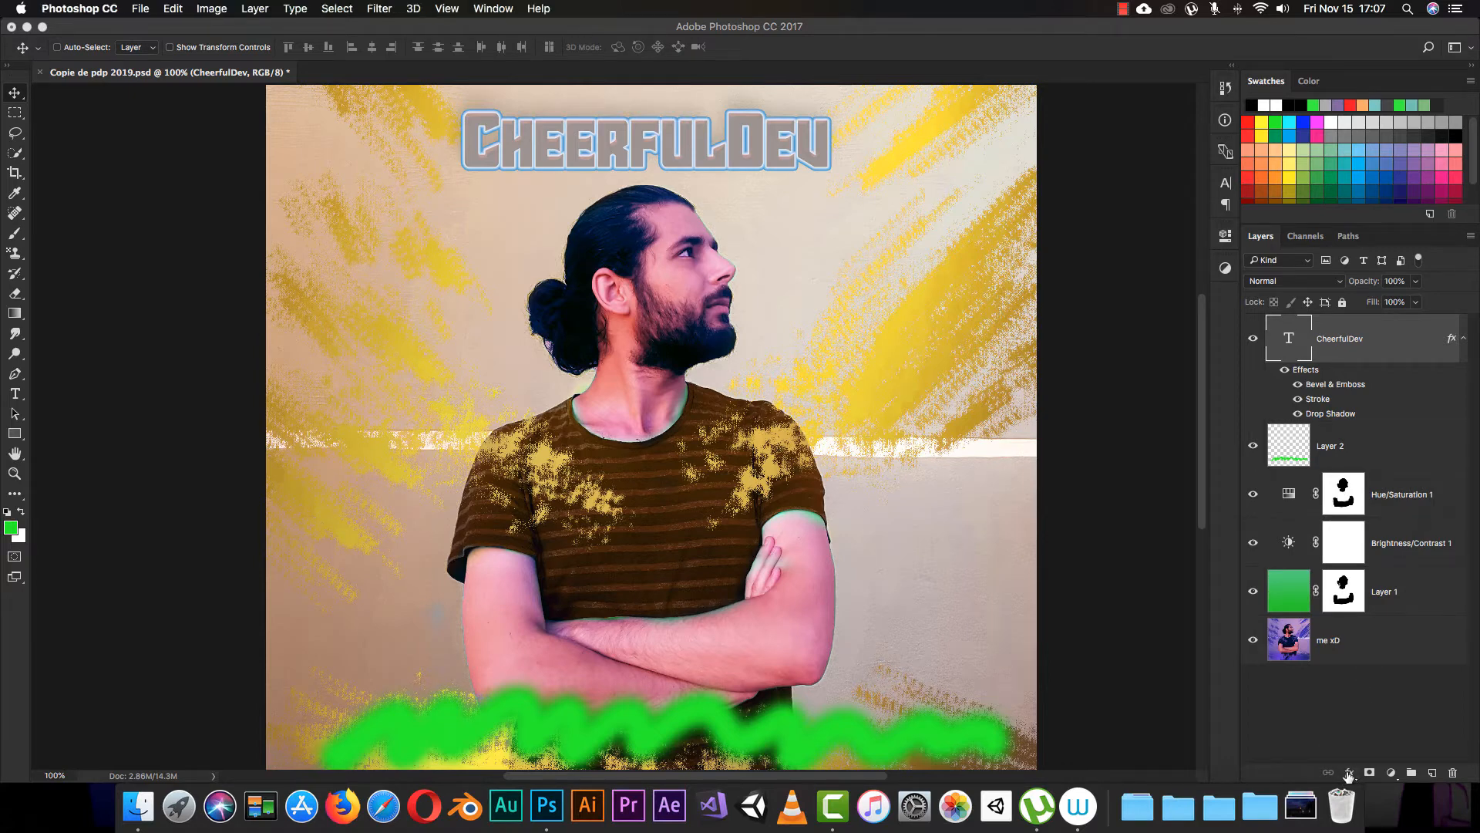
left_click(1349, 774)
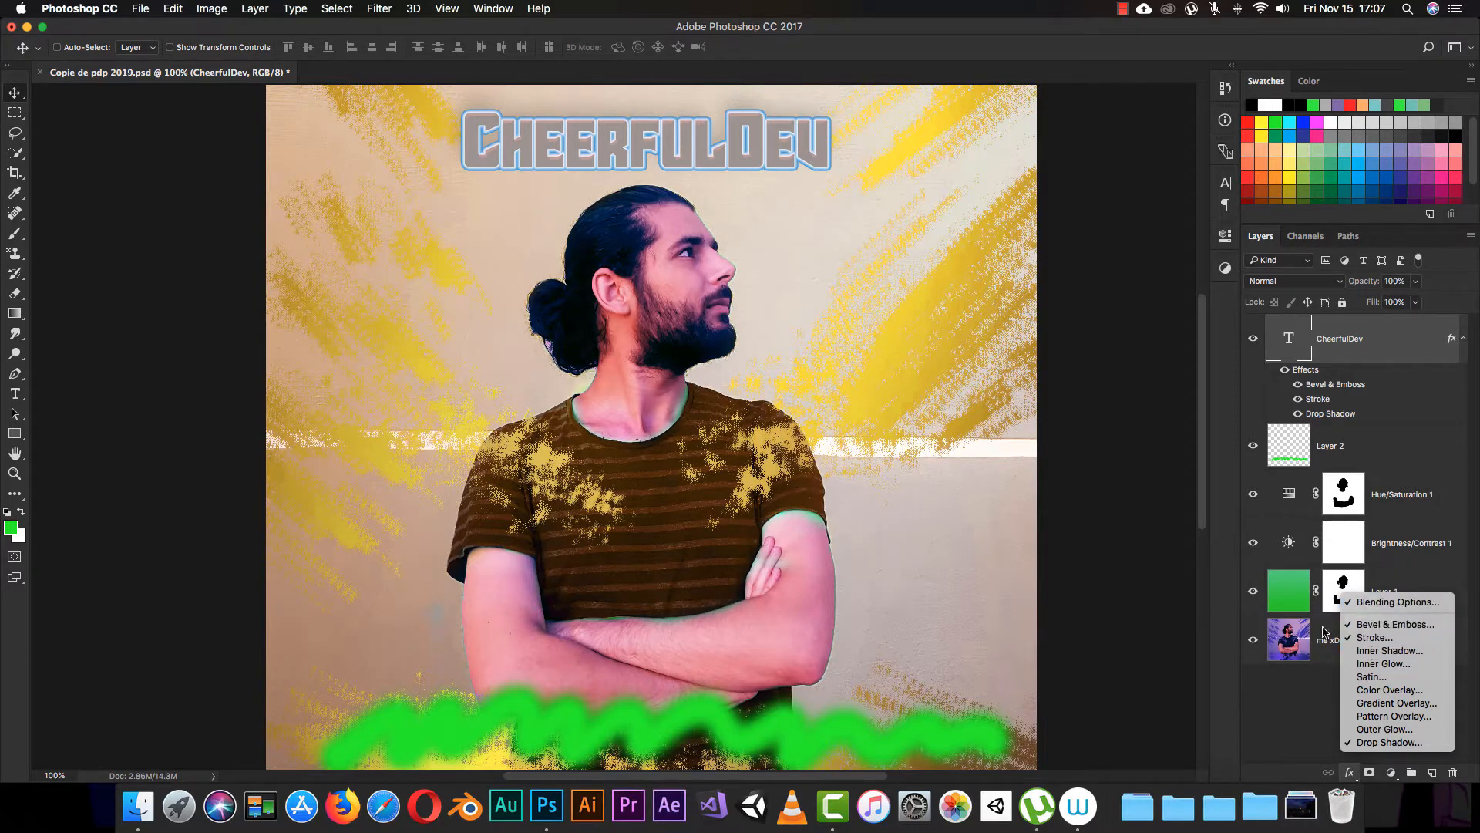
left_click(1297, 702)
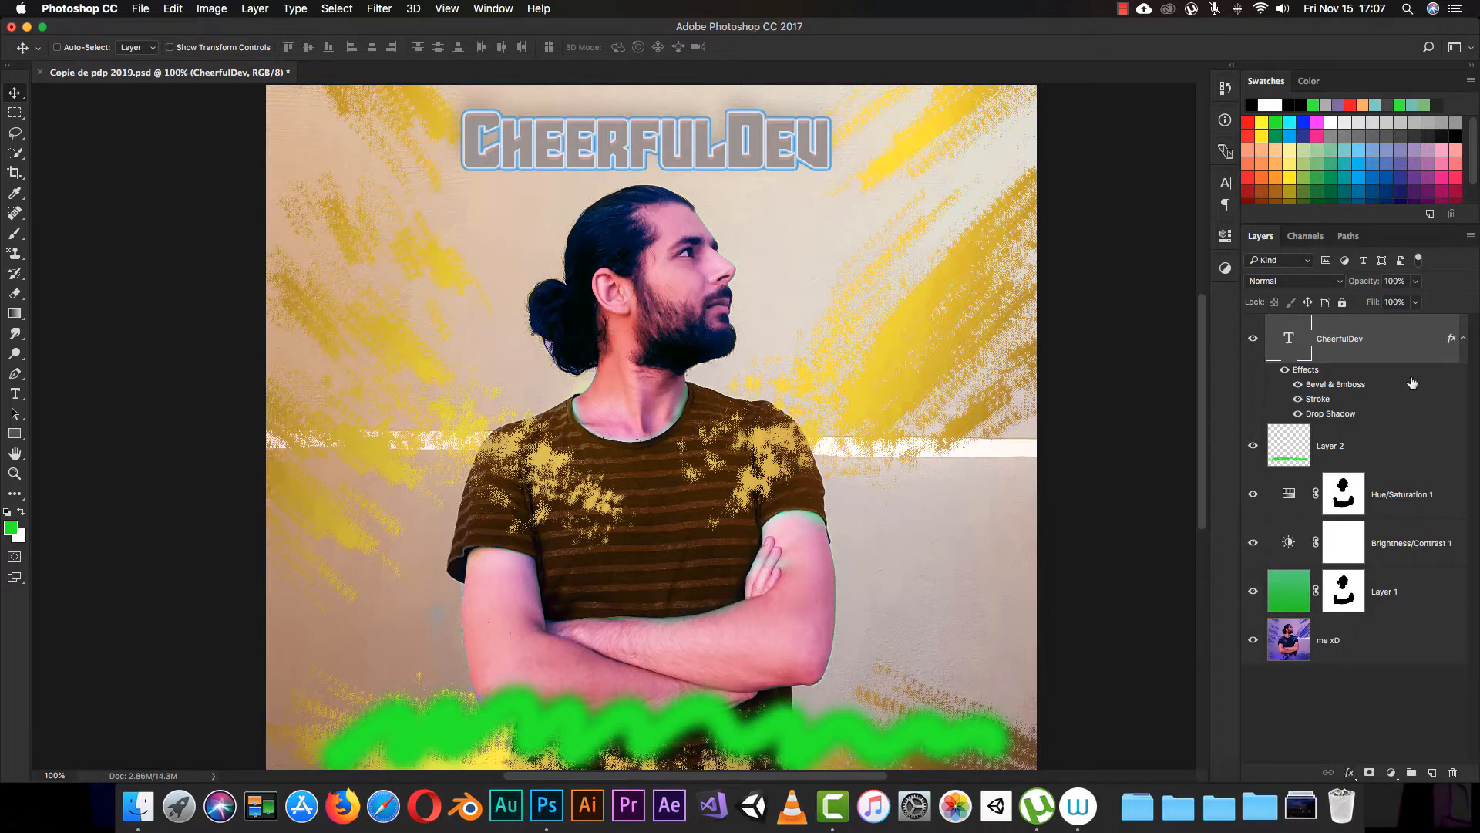
left_click(1464, 339)
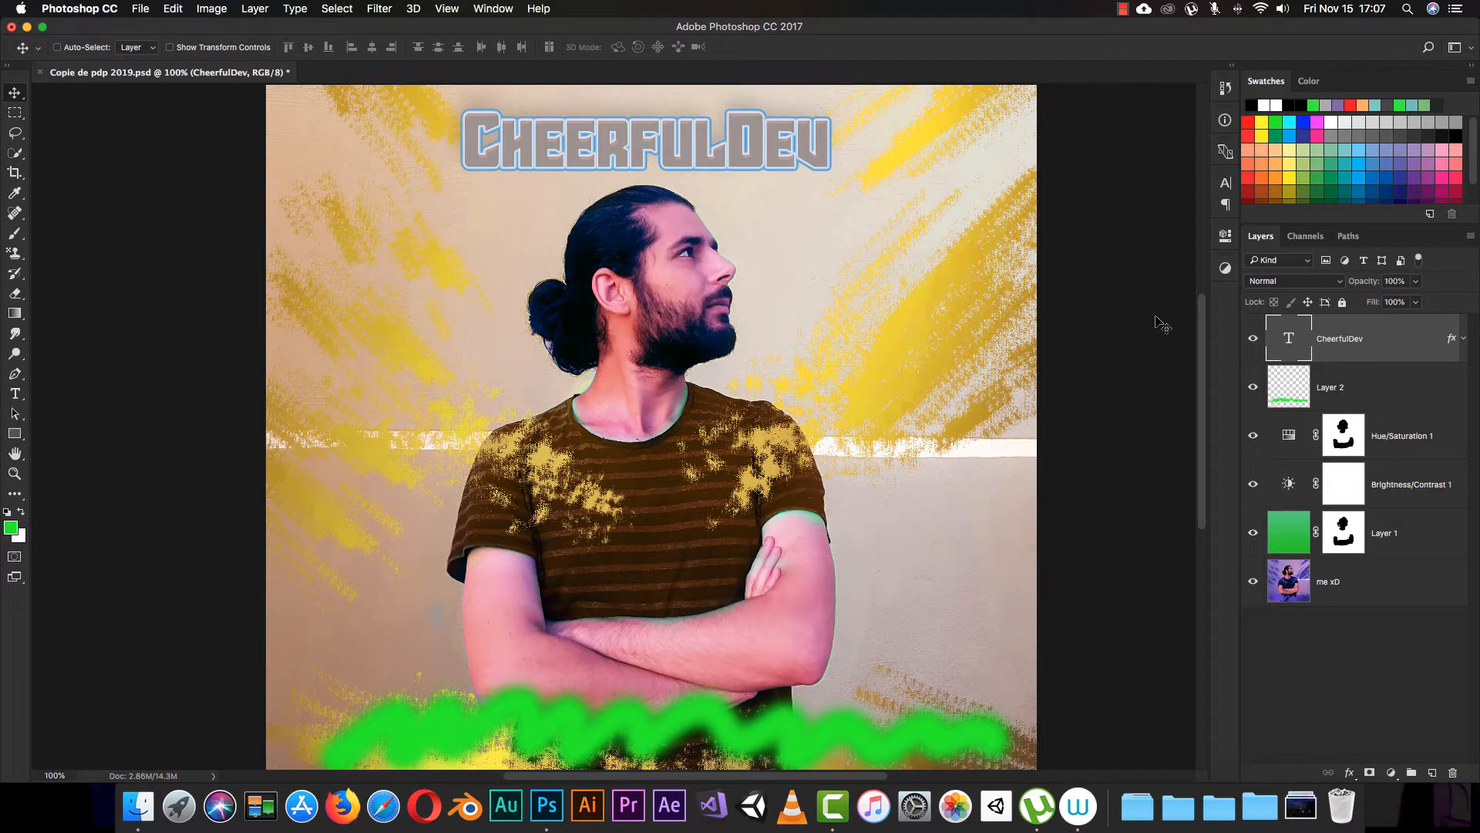
Step: Open the CheerfulDev layer's blending options, preview Bevel & Emboss and Stroke by switching them off and on, and cancel
left_click(1347, 774)
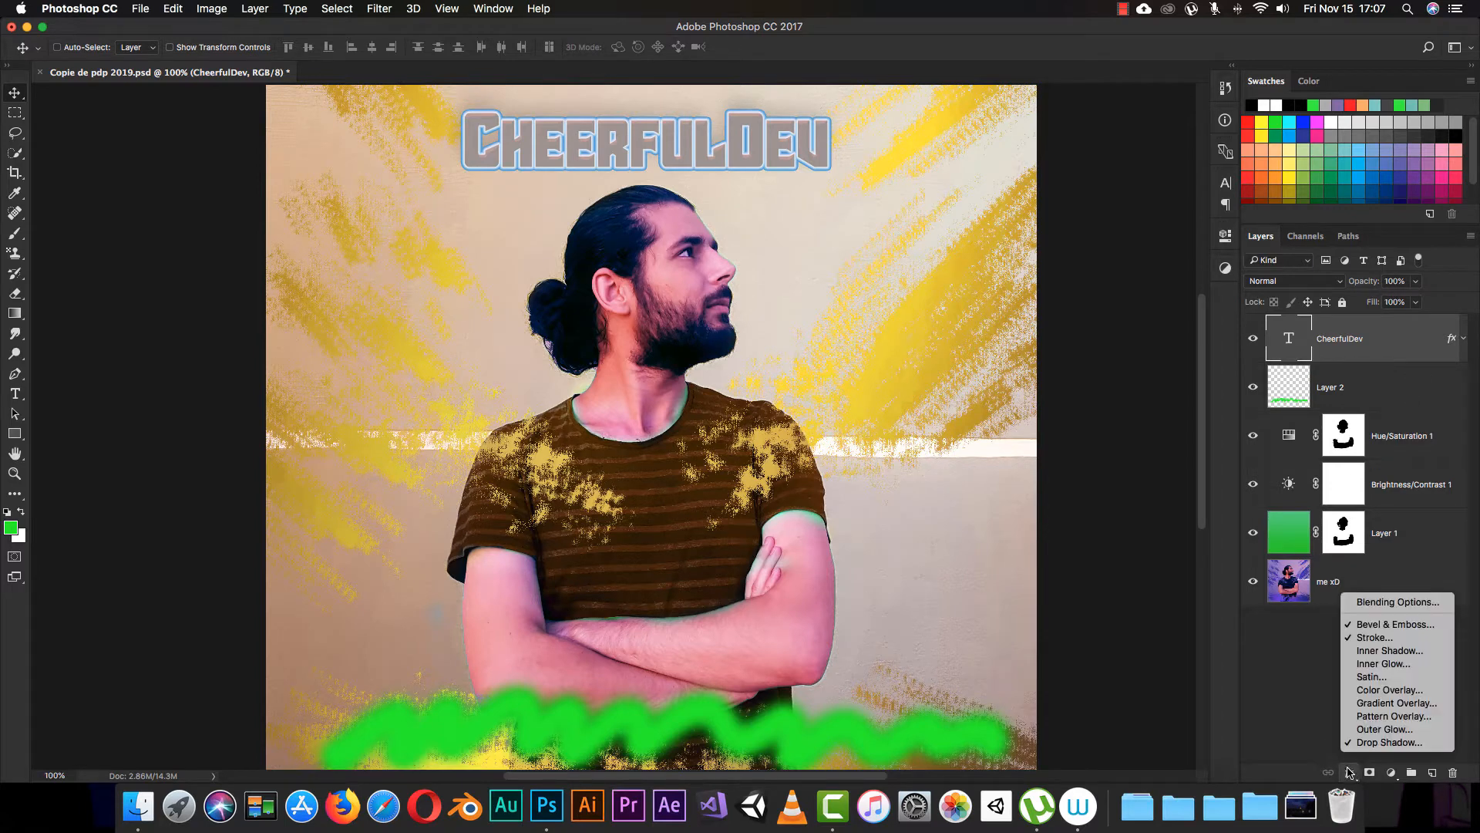
left_click(1388, 602)
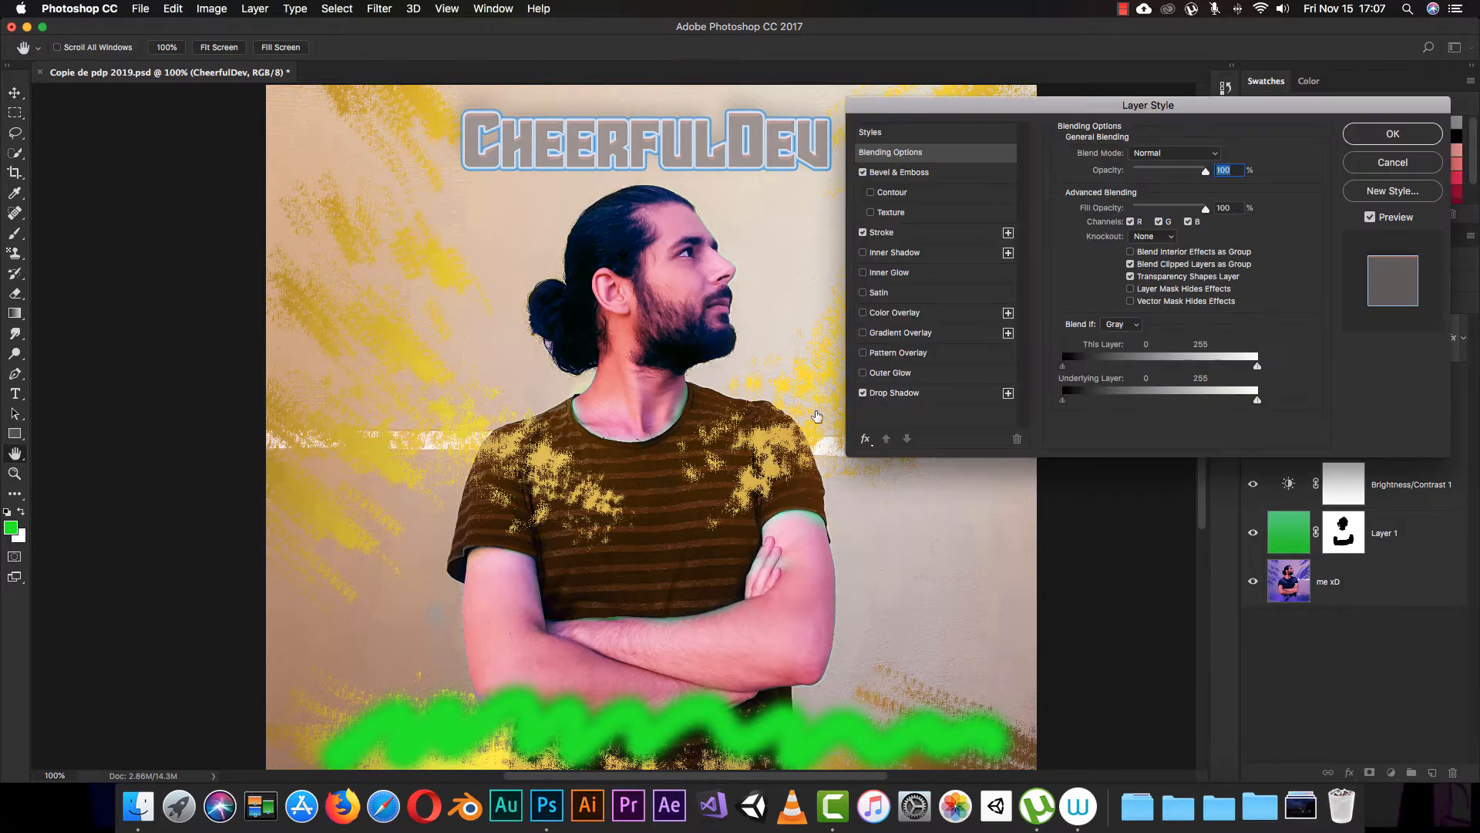
left_click_drag(1004, 112, 1029, 109)
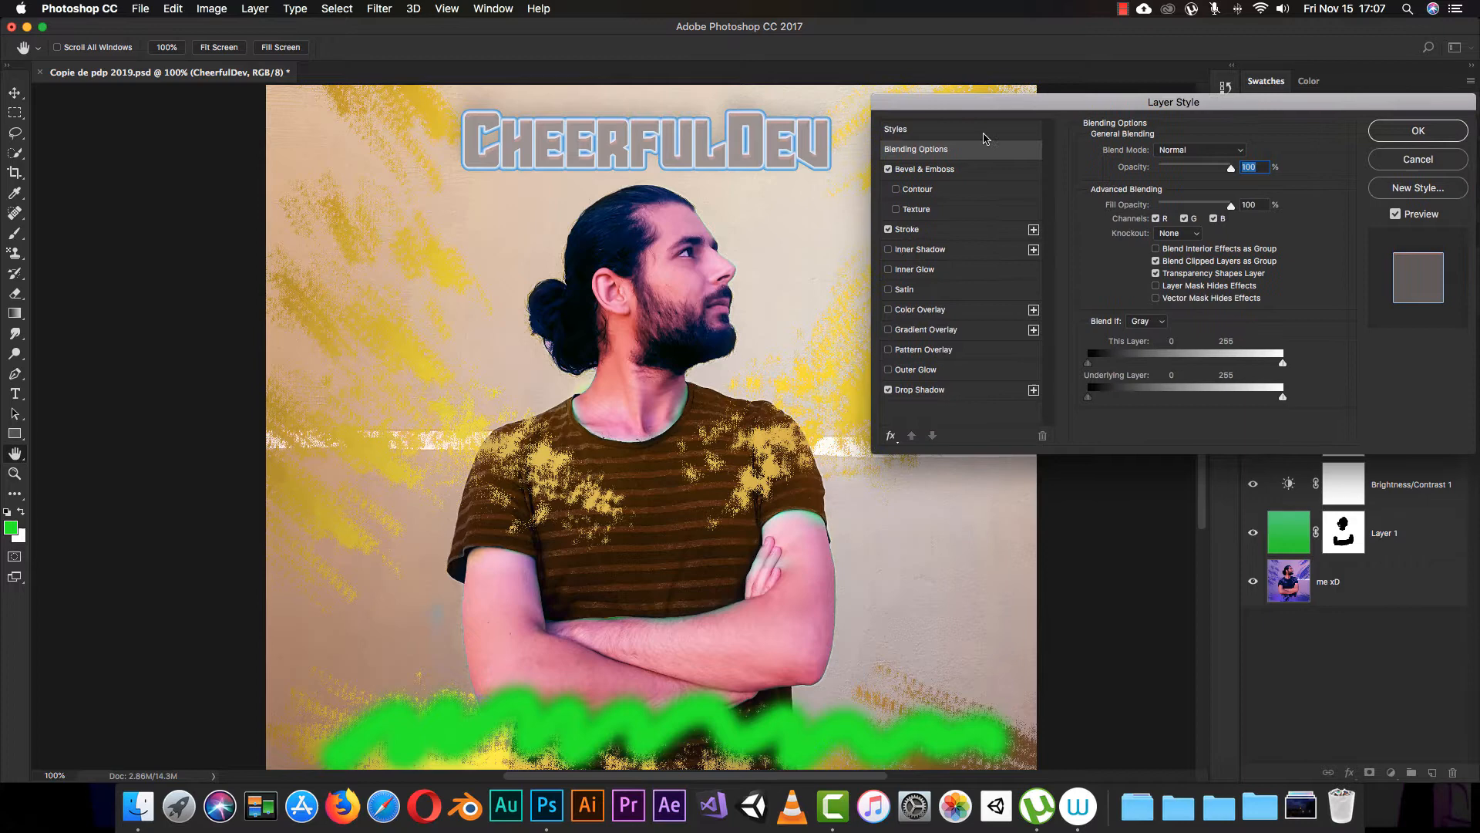
left_click(953, 165)
left_click(888, 170)
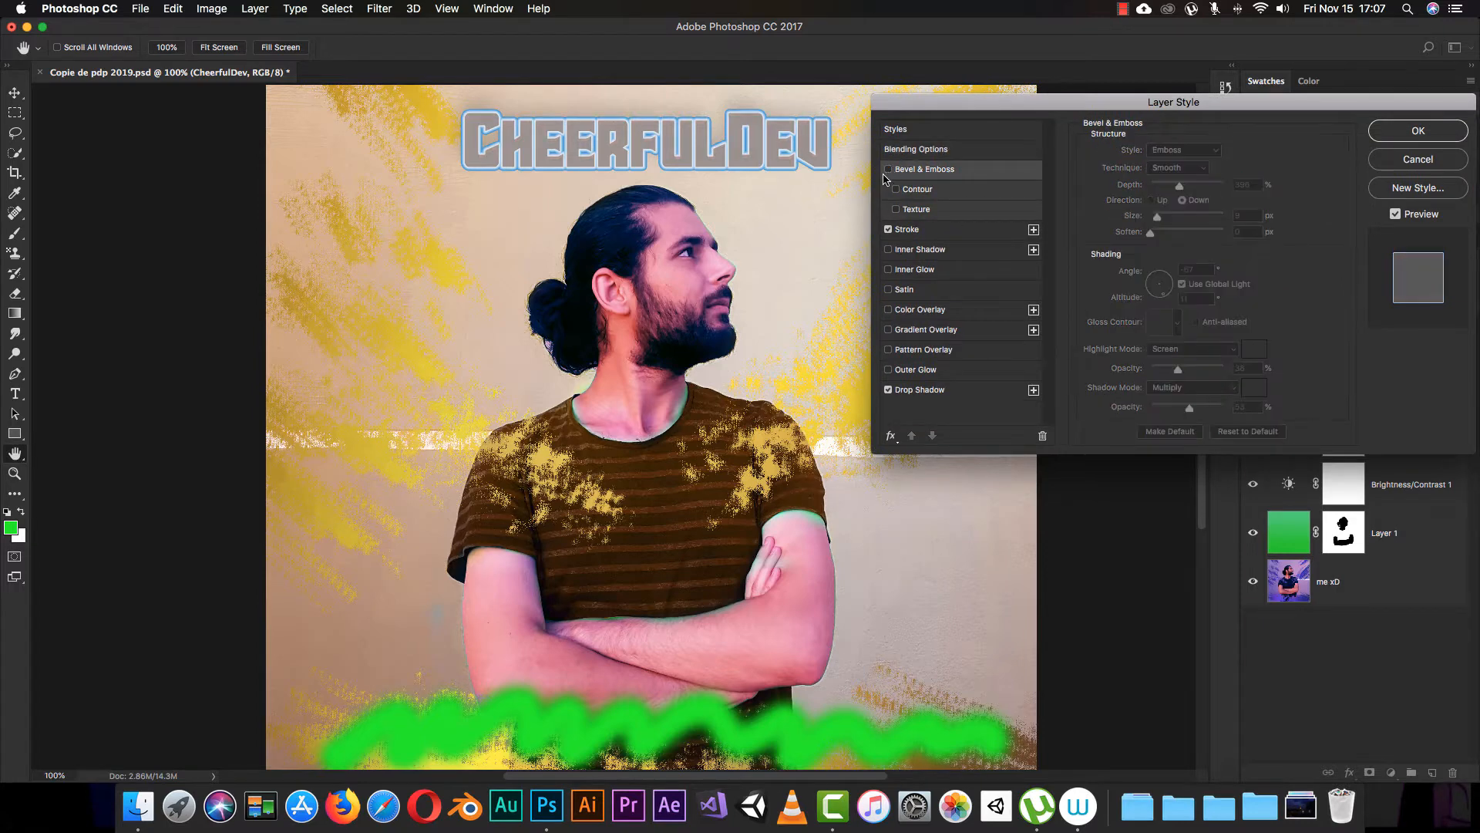
left_click(888, 168)
left_click(888, 229)
left_click(888, 229)
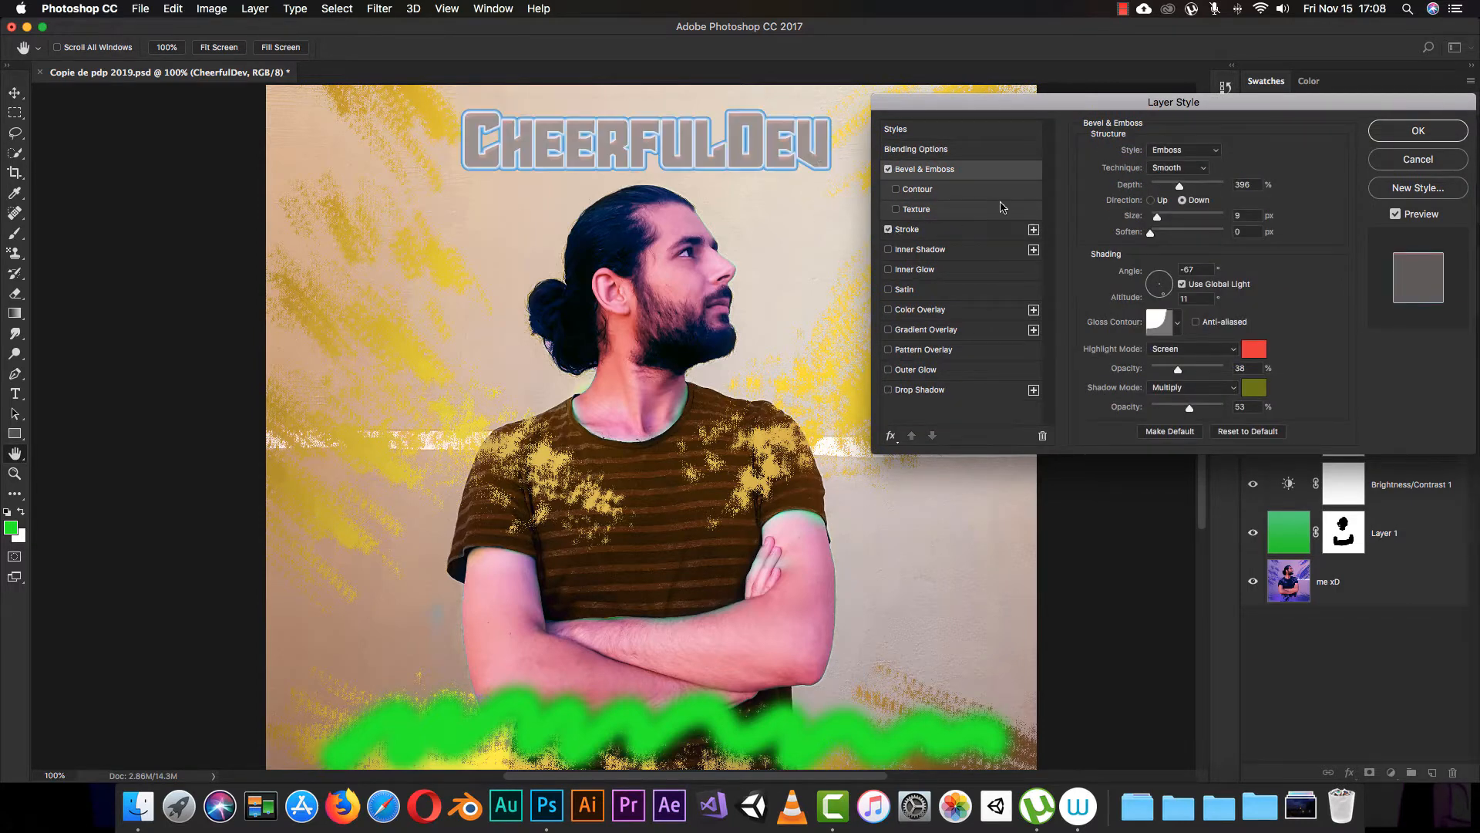
left_click(1402, 163)
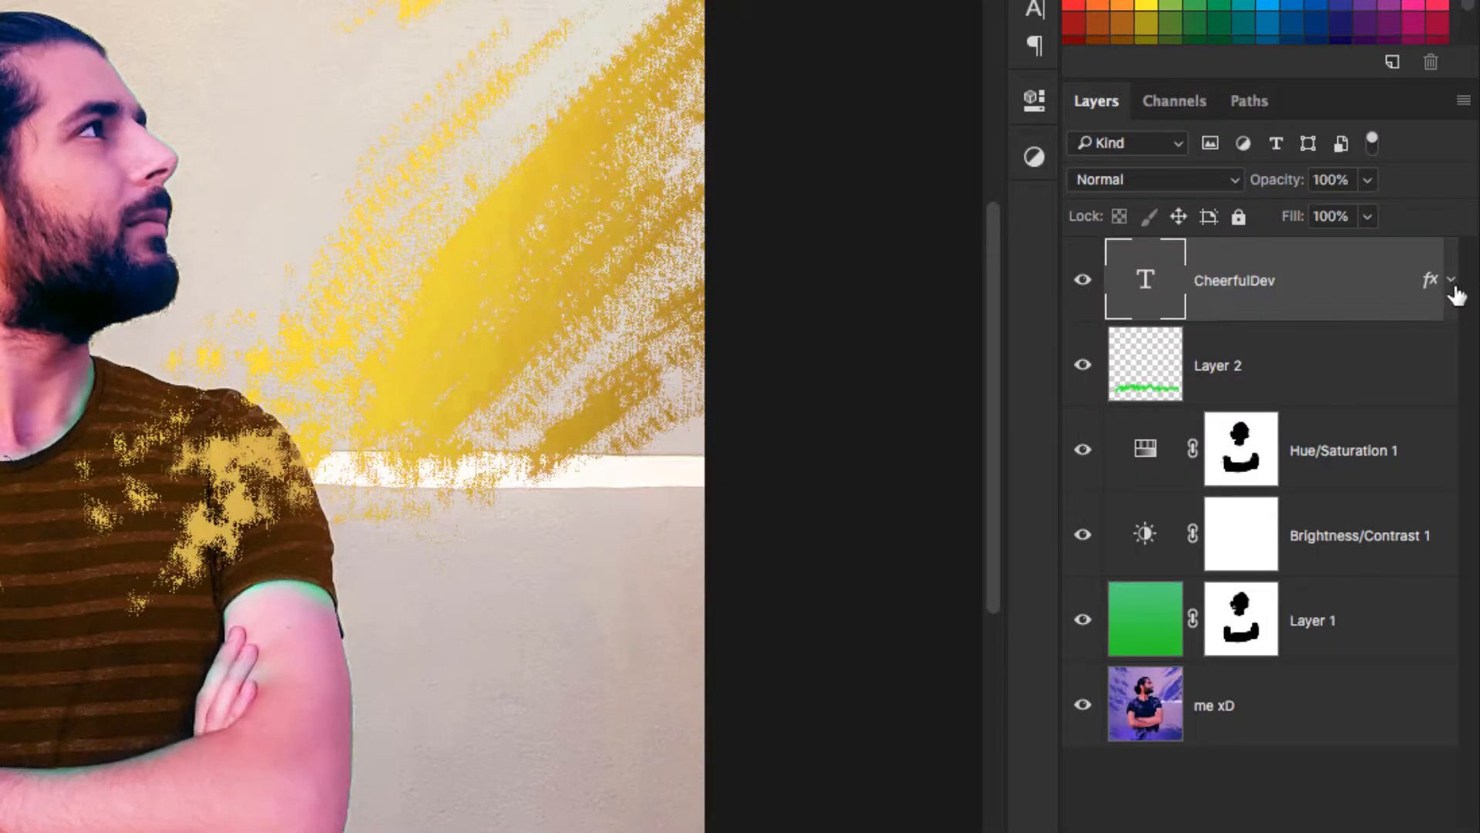
Step: Expand the CheerfulDev layer's applied effects and open its Bevel & Emboss settings, keeping the lettering in view
left_click(1463, 339)
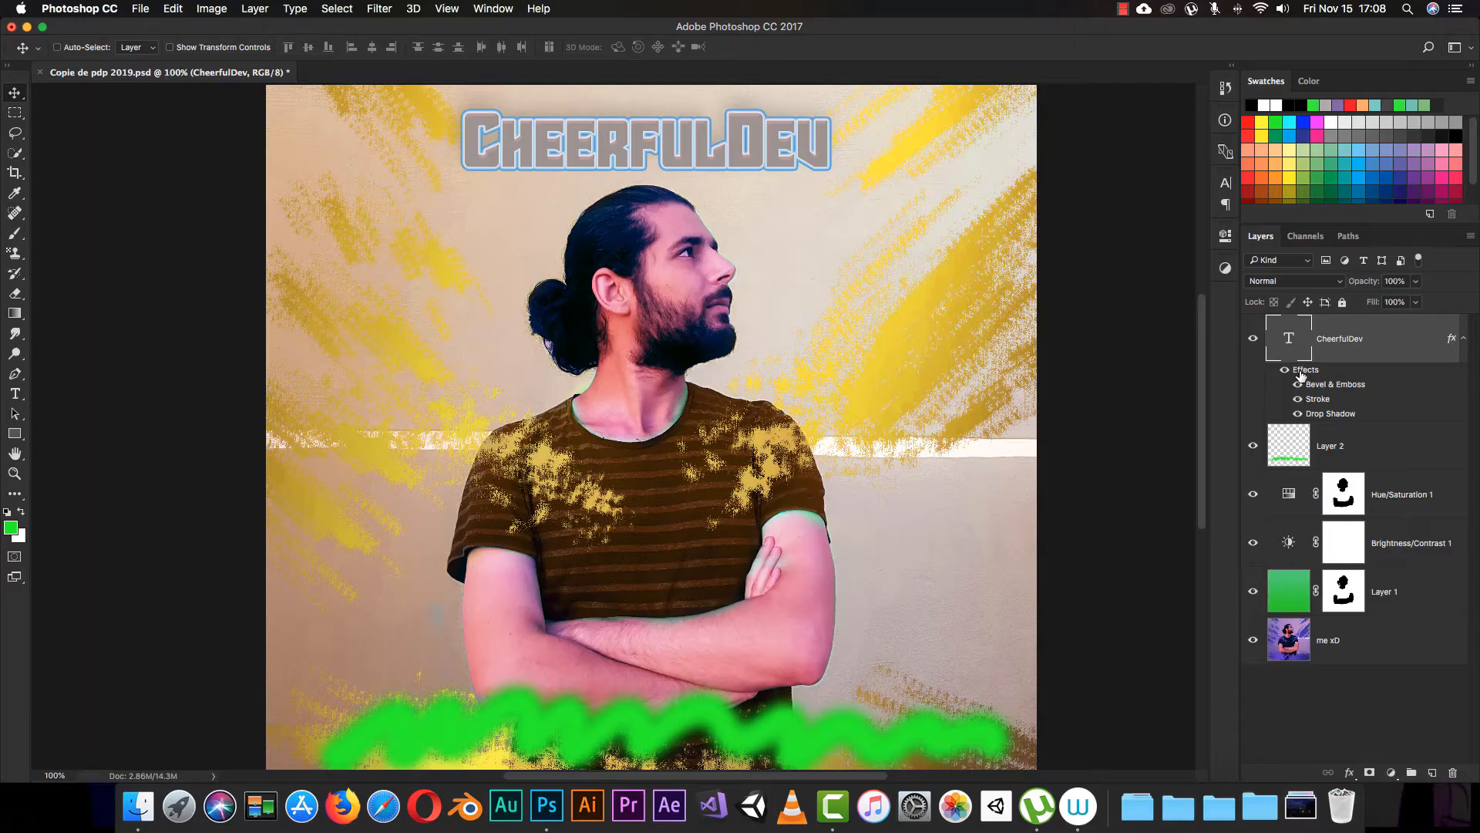
double_click(1169, 342)
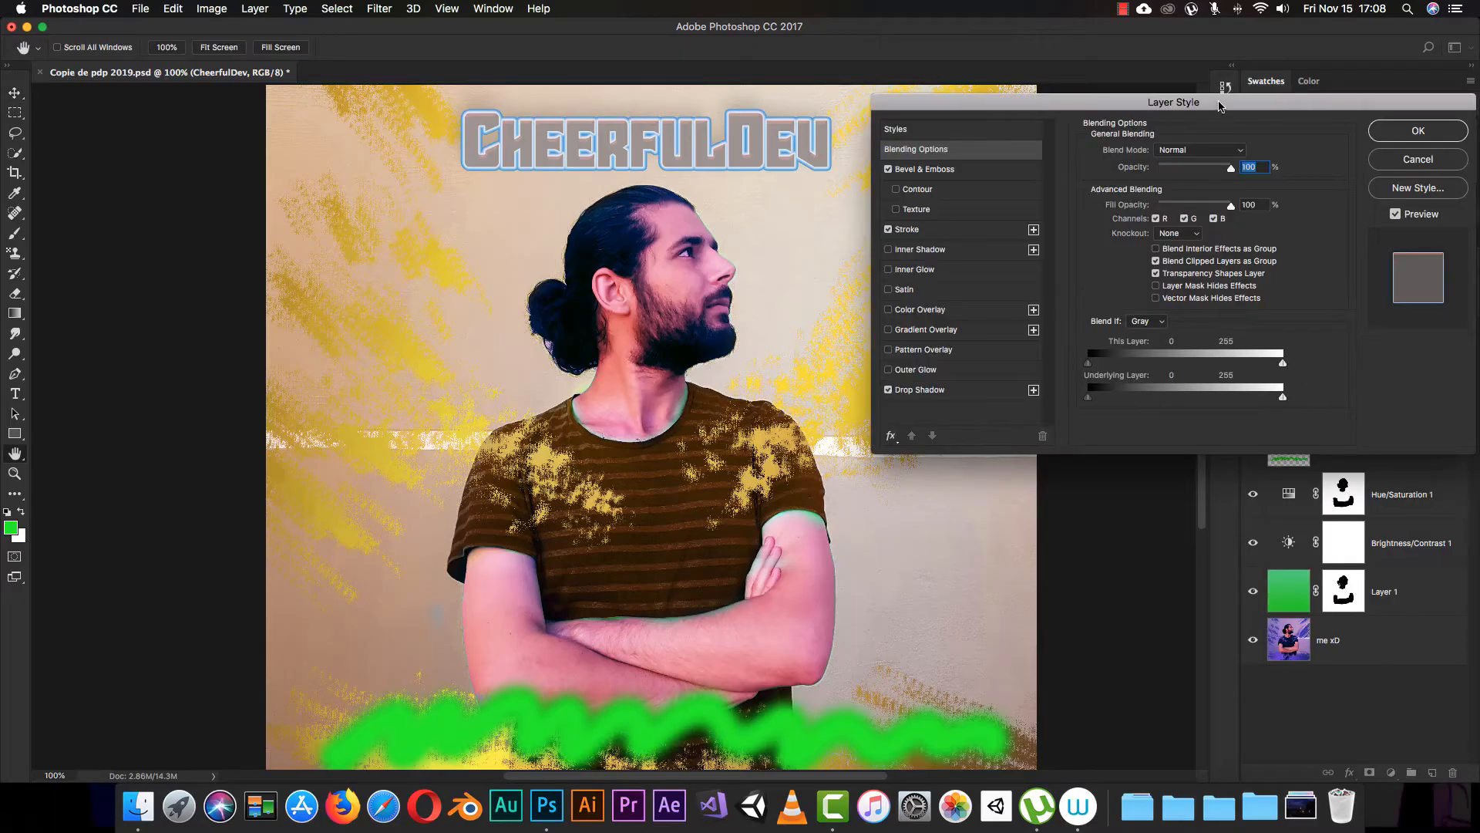
left_click_drag(1219, 106, 725, 191)
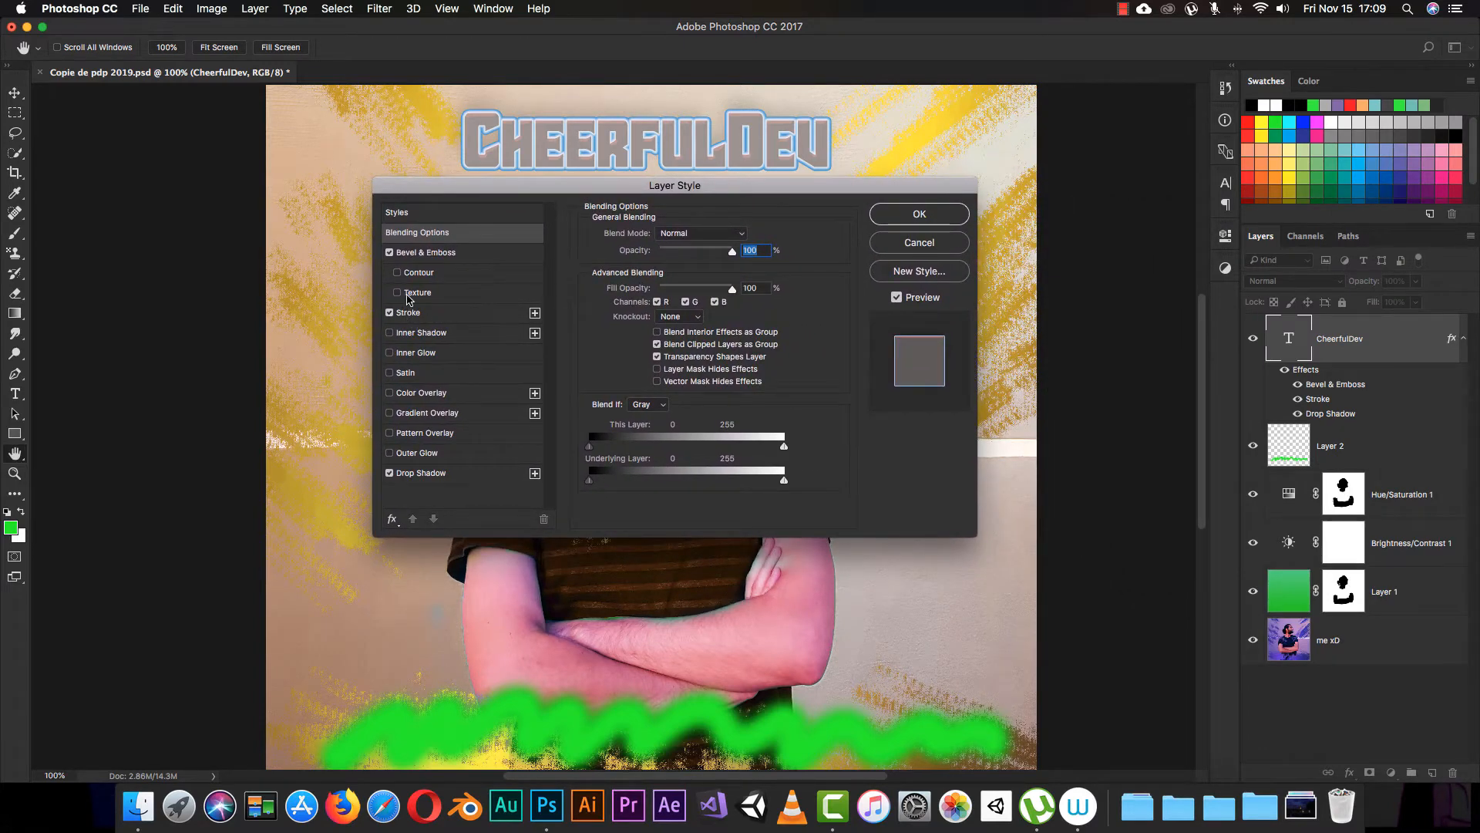
left_click(483, 255)
left_click_drag(540, 187, 607, 200)
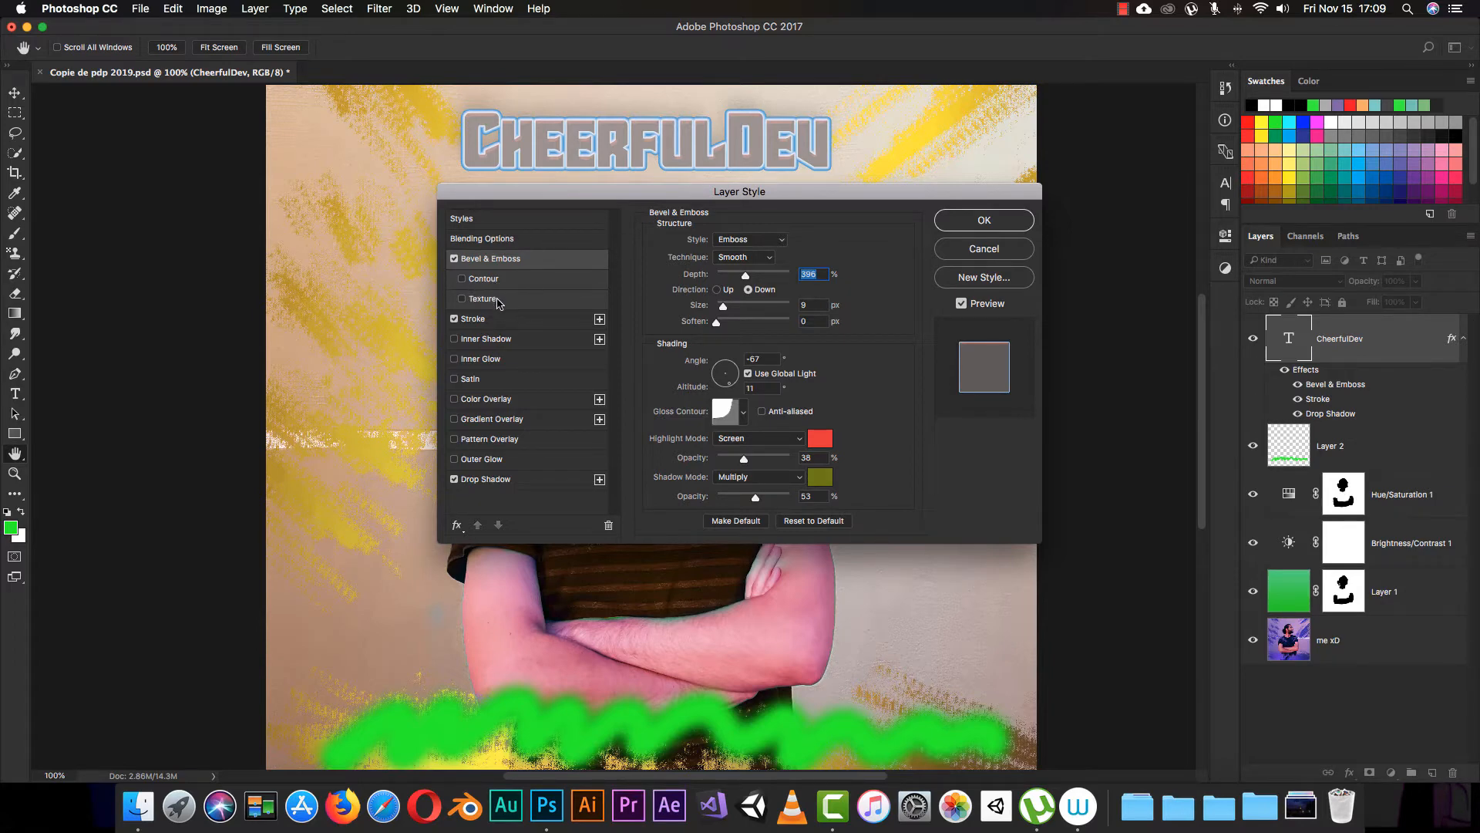
Step: Enable Contour under Bevel & Emboss and apply the wavy, descending rolling-slope contour shape
left_click(485, 279)
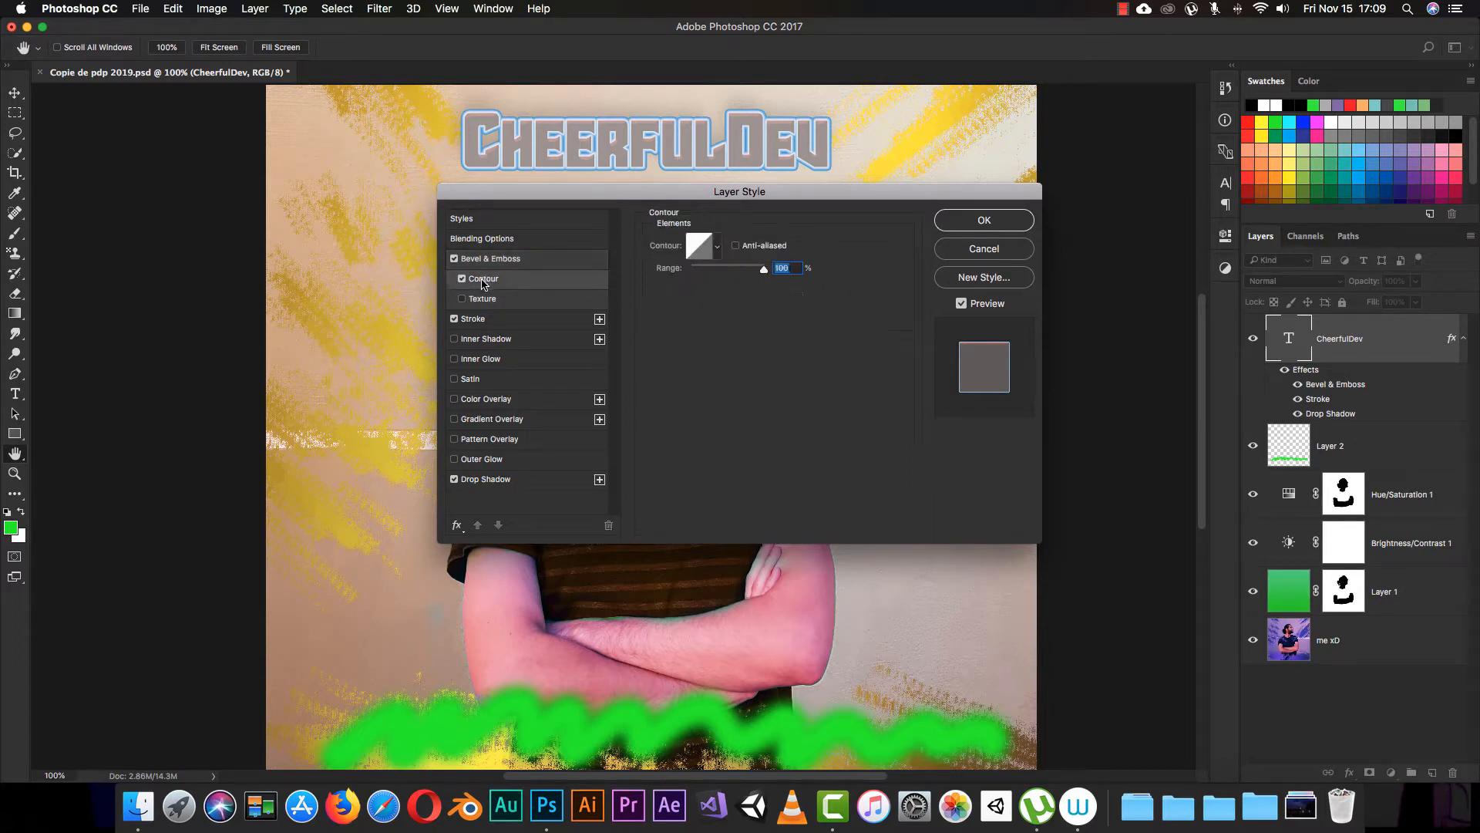
left_click(717, 246)
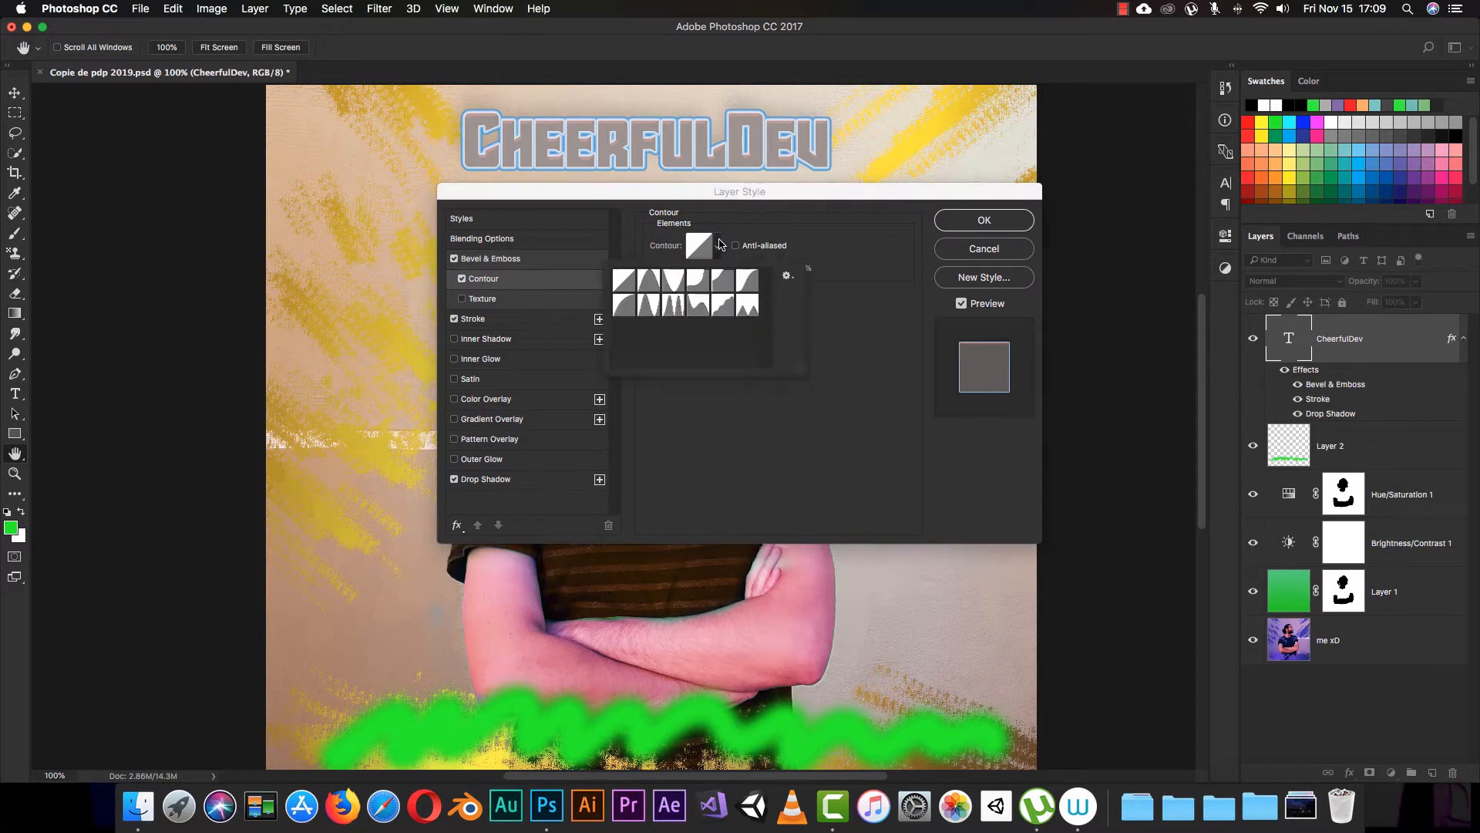
left_click(698, 282)
left_click(701, 308)
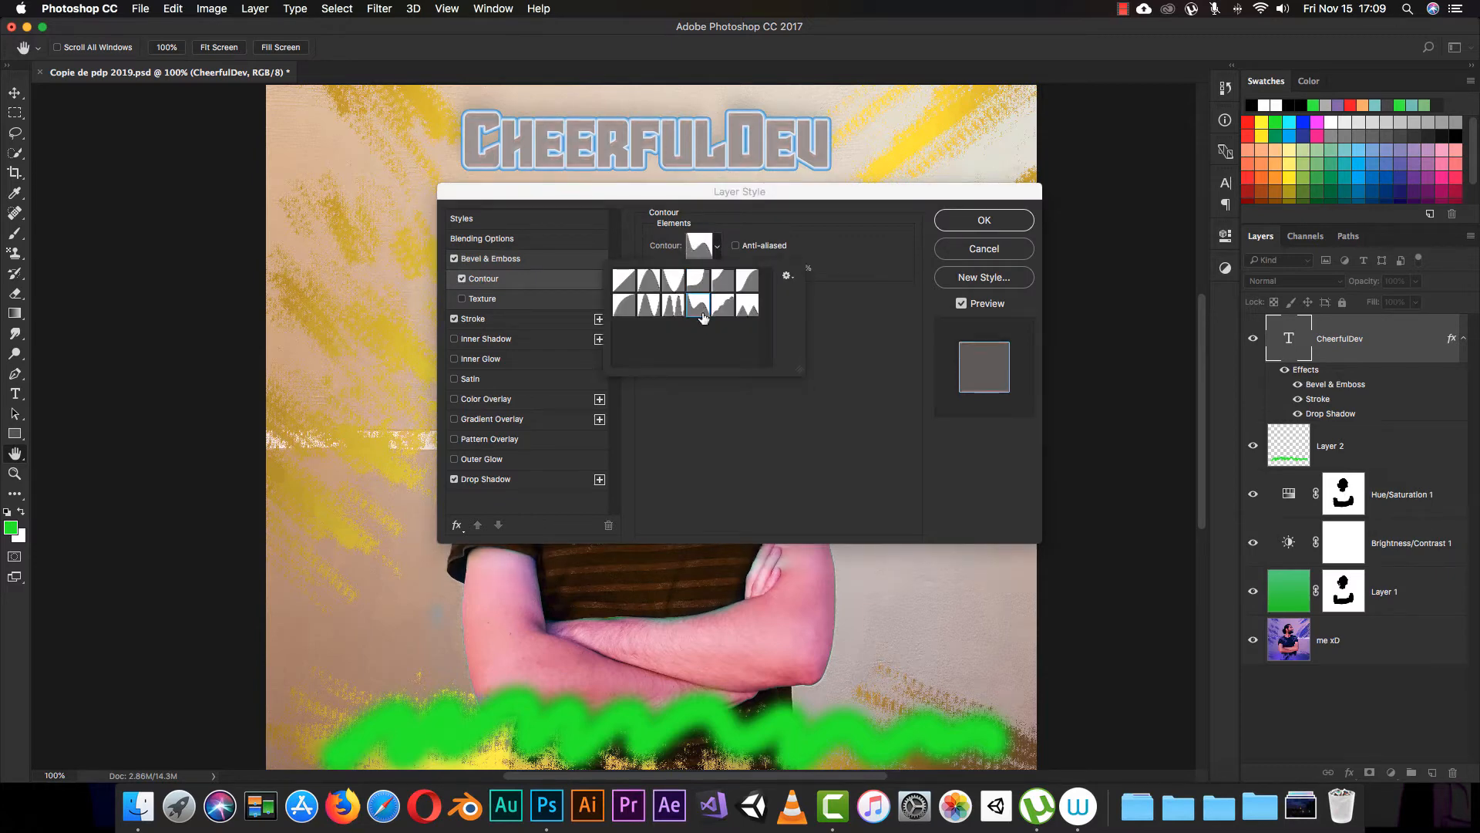
left_click(713, 392)
left_click(780, 268)
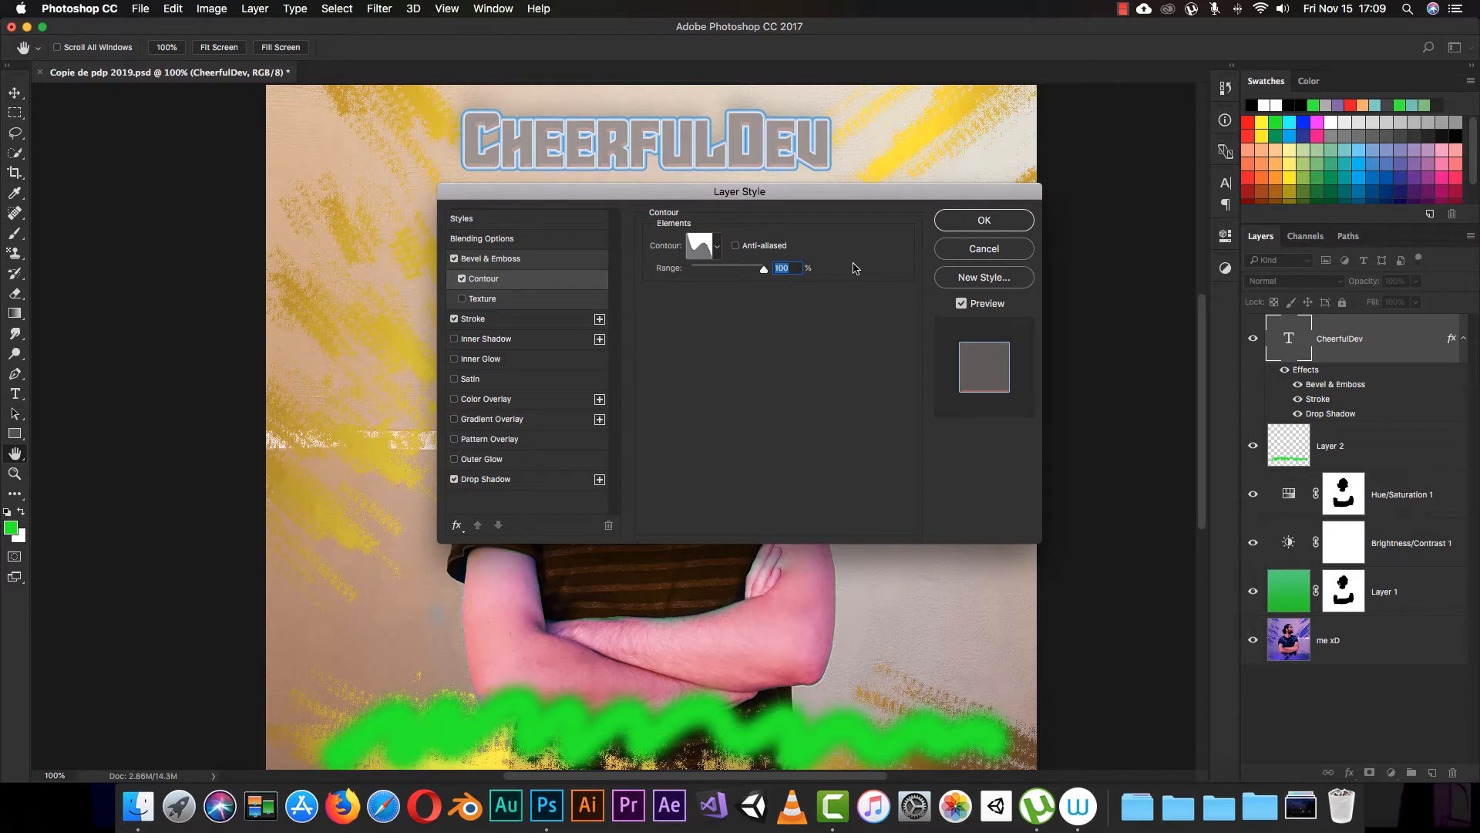
Step: Compare the lettering with the Contour effect off and on, leaving Contour enabled
left_click(462, 279)
left_click(462, 280)
left_click(462, 280)
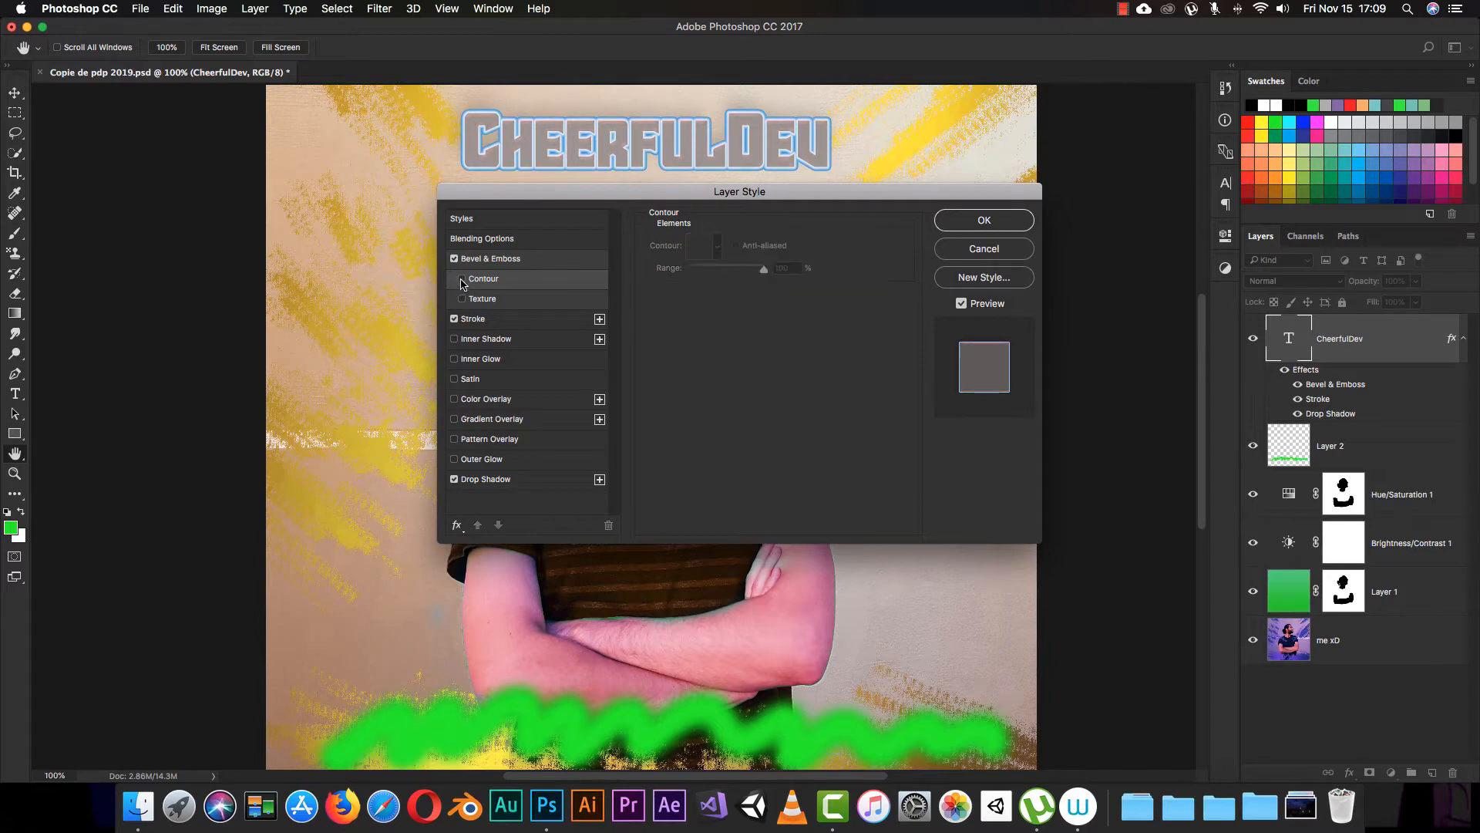
left_click(462, 279)
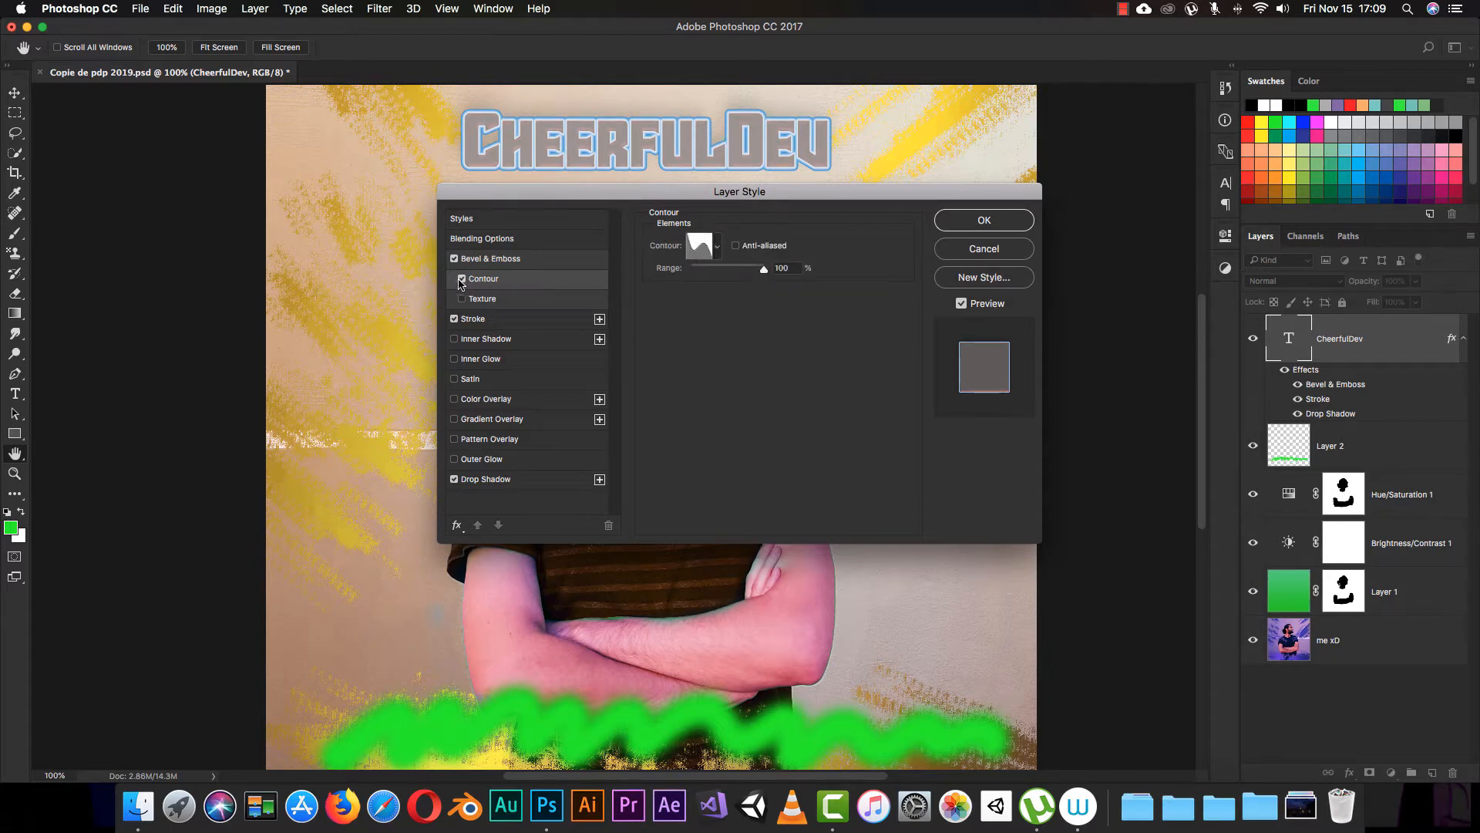
left_click(462, 279)
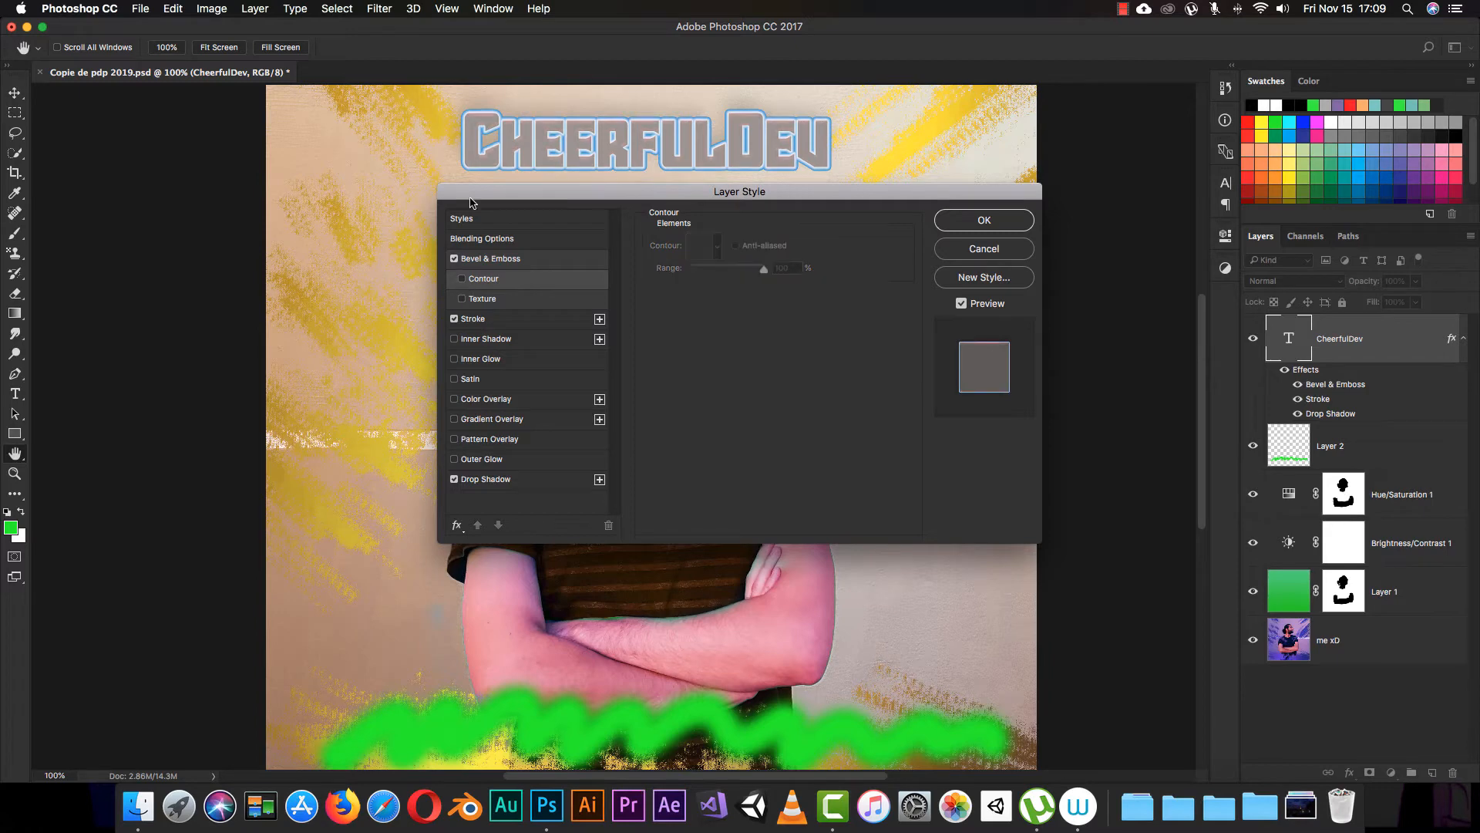
left_click(462, 279)
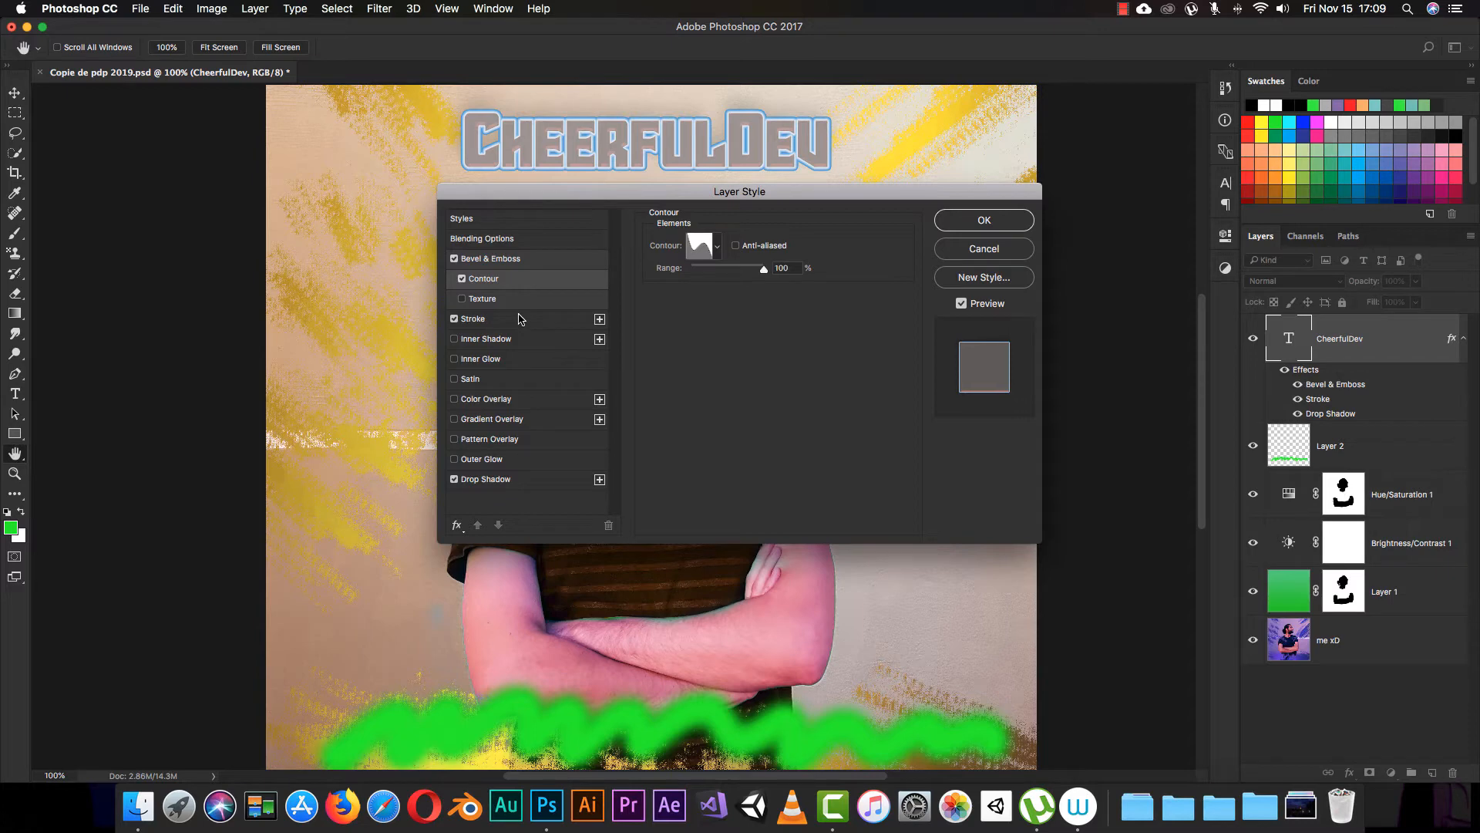
Step: Enable Texture under Bevel & Emboss for the CheerfulDev lettering
left_click(476, 300)
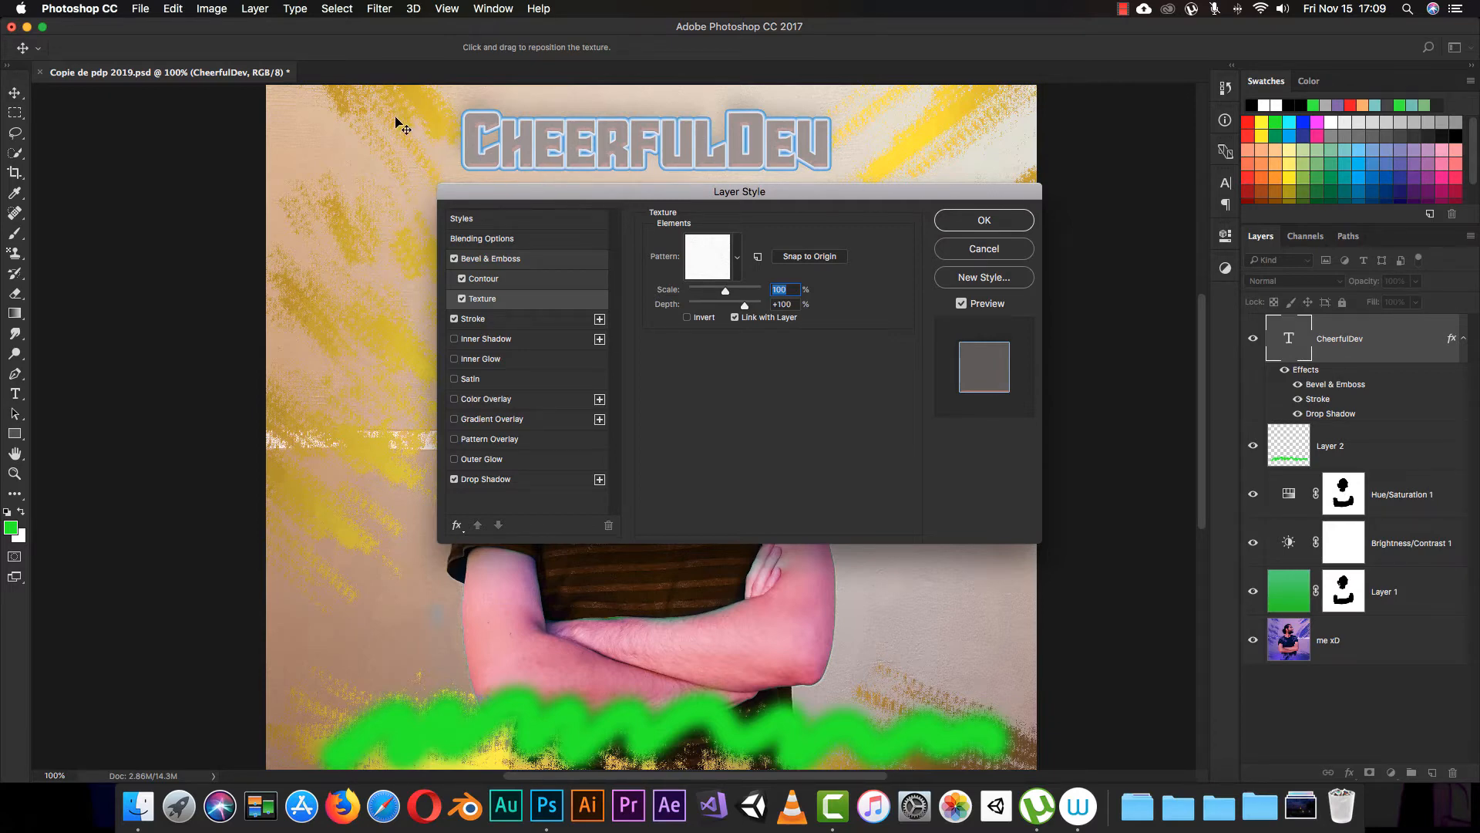
key("super+equal")
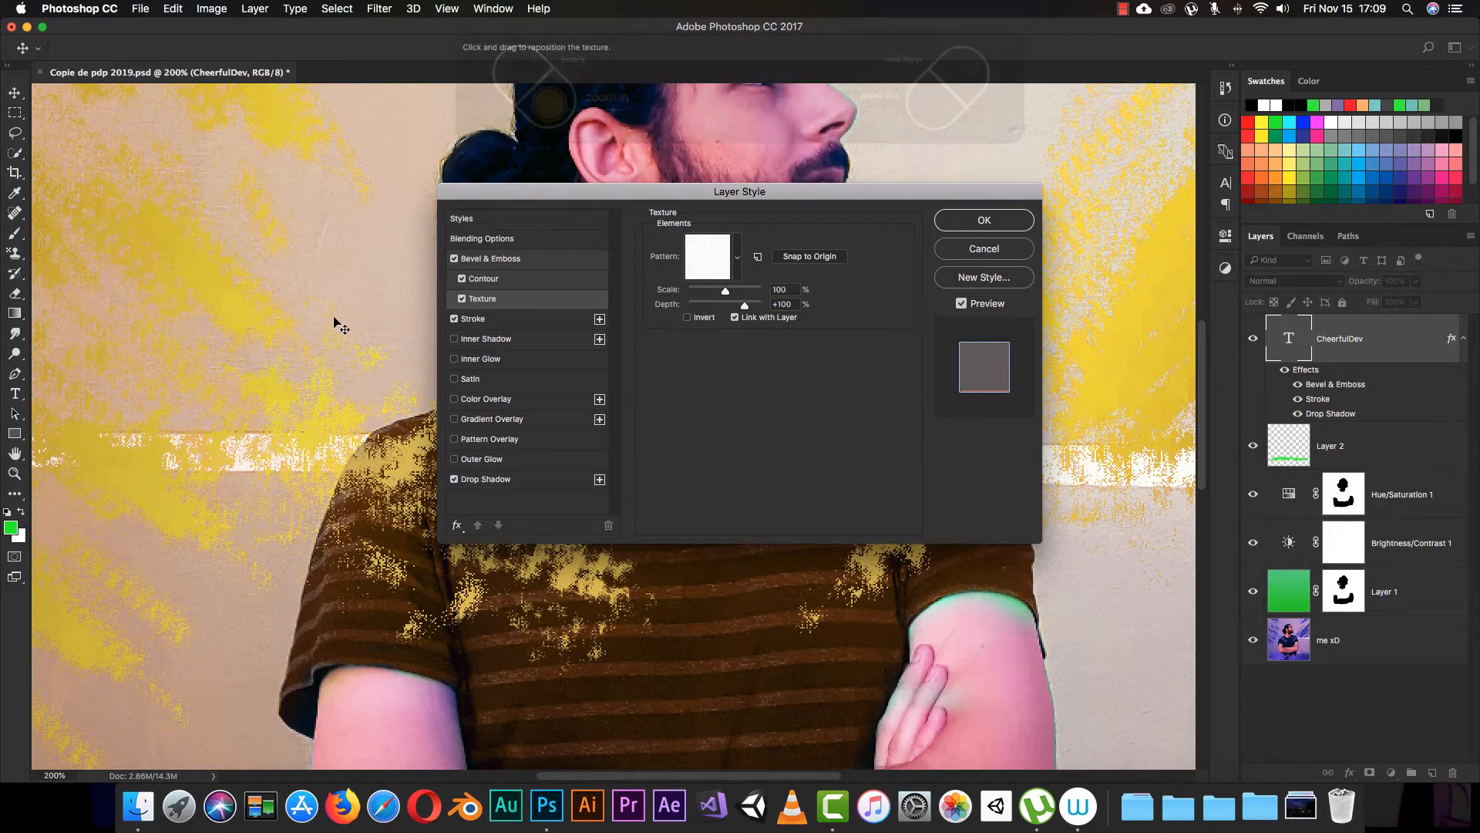
left_click_drag(494, 192, 601, 183)
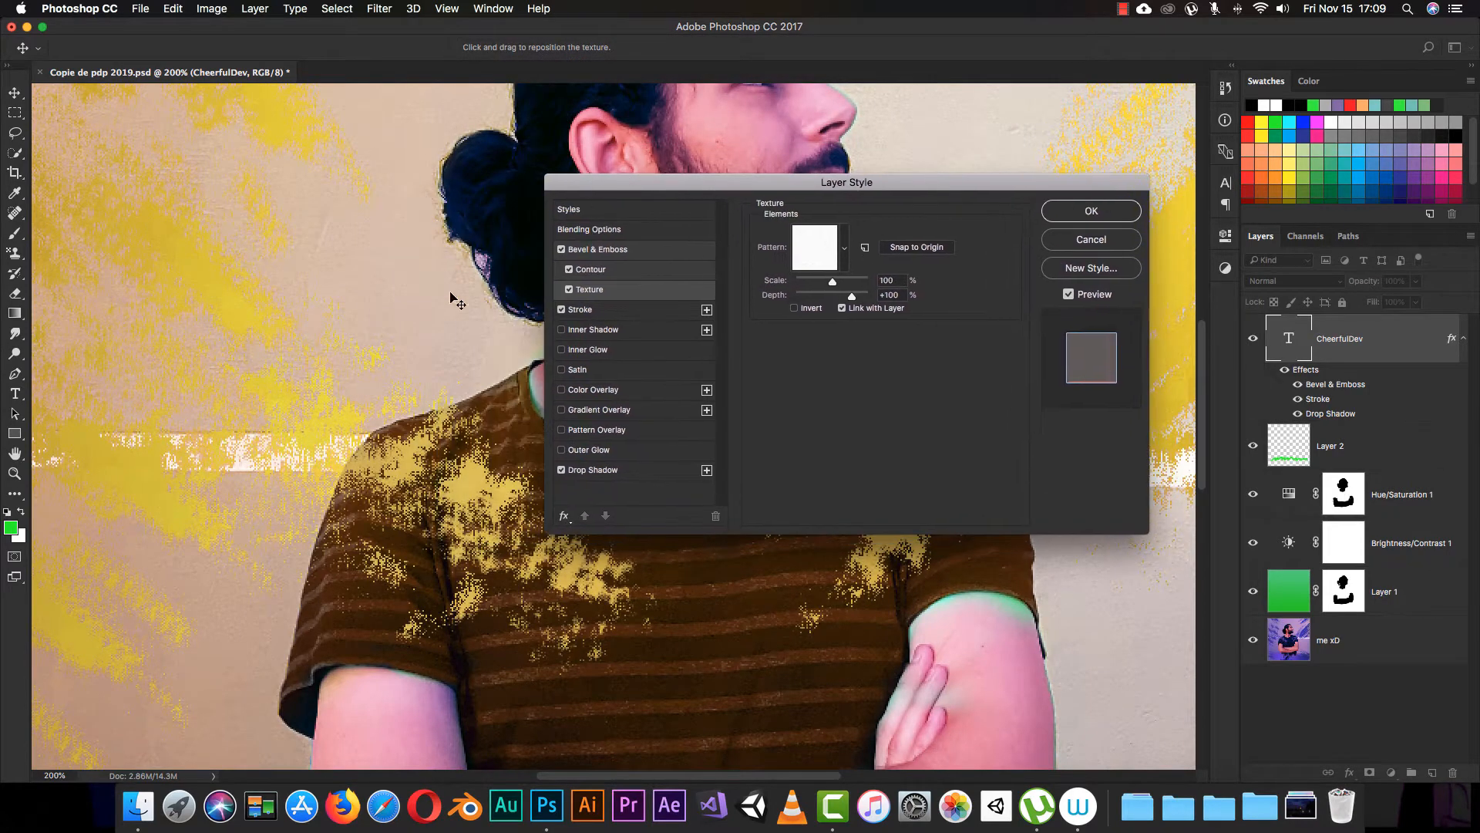
scroll(448, 365, "up", 10)
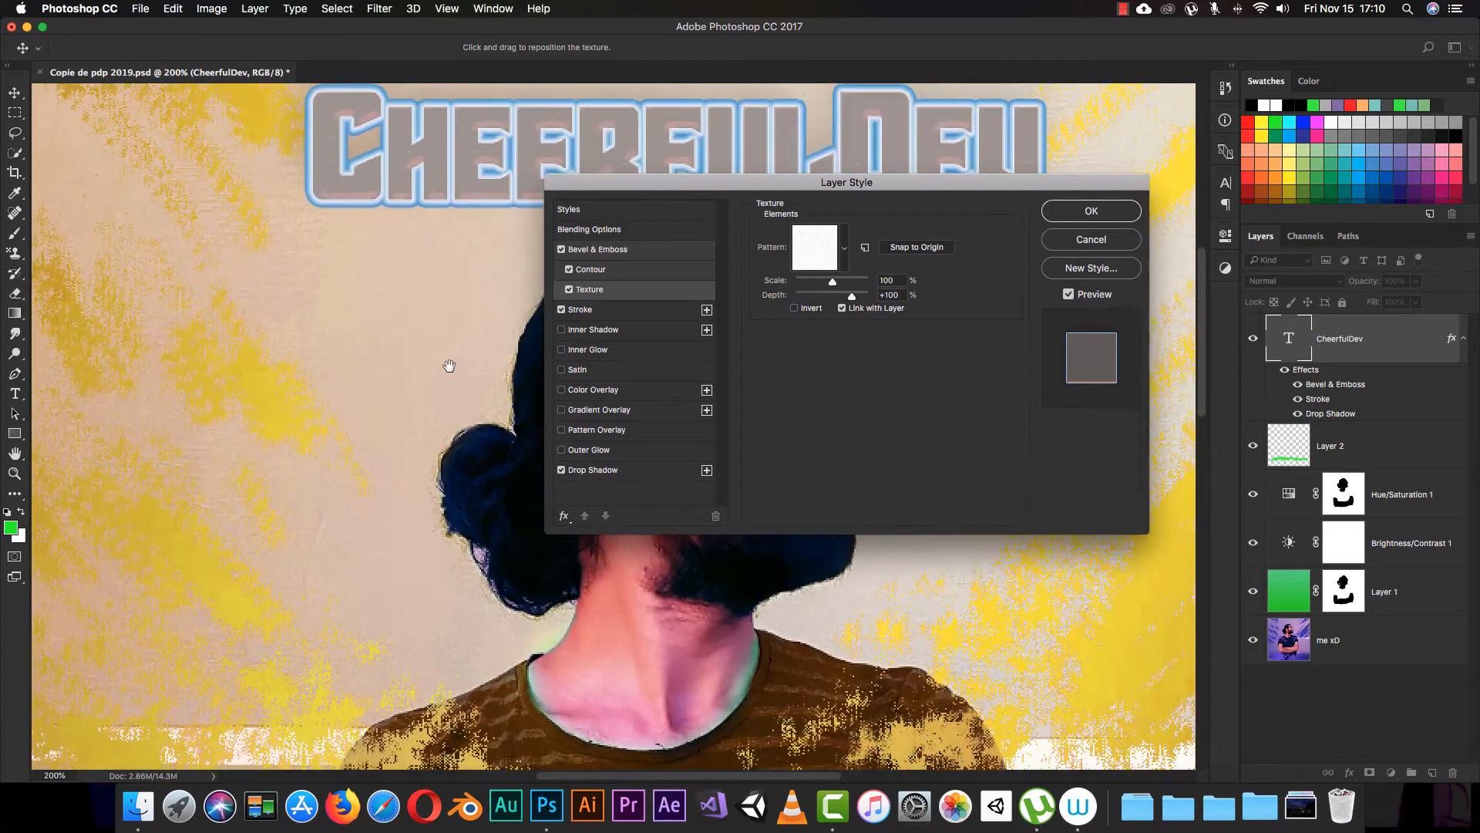
scroll(449, 365, "right", 3)
scroll(449, 366, "down", 1)
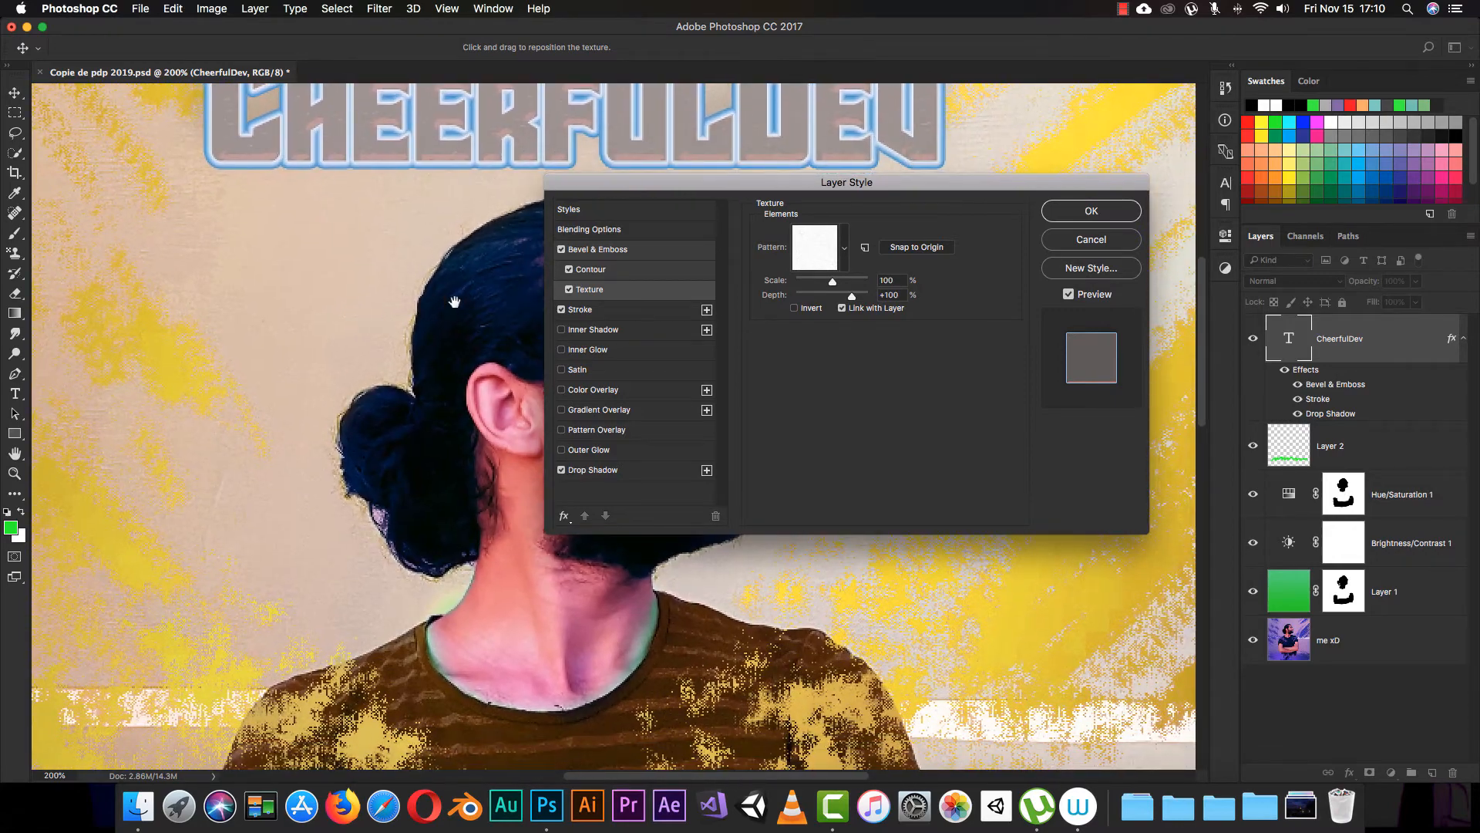
left_click_drag(431, 303, 449, 351)
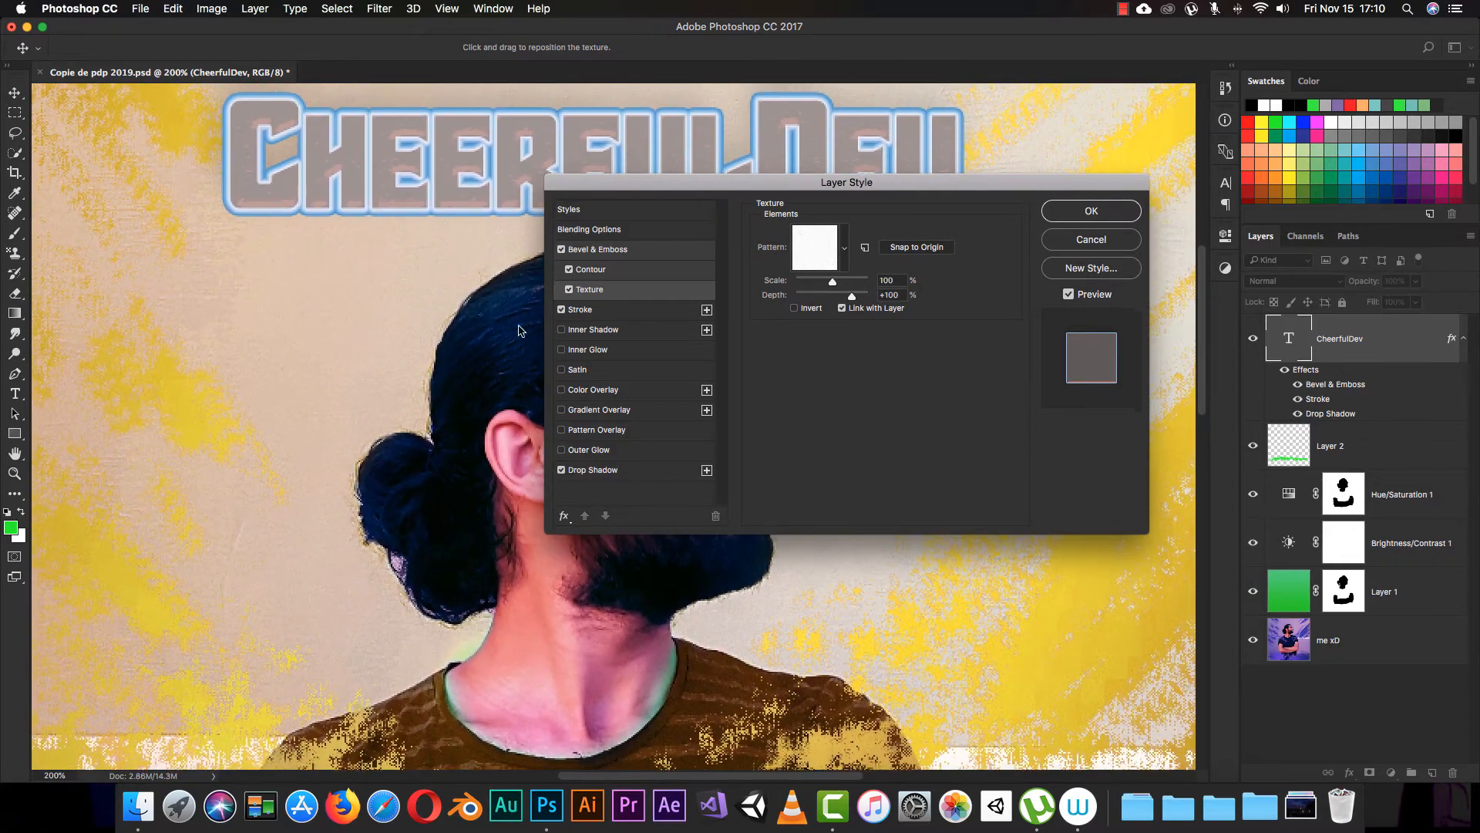
left_click_drag(825, 196, 585, 241)
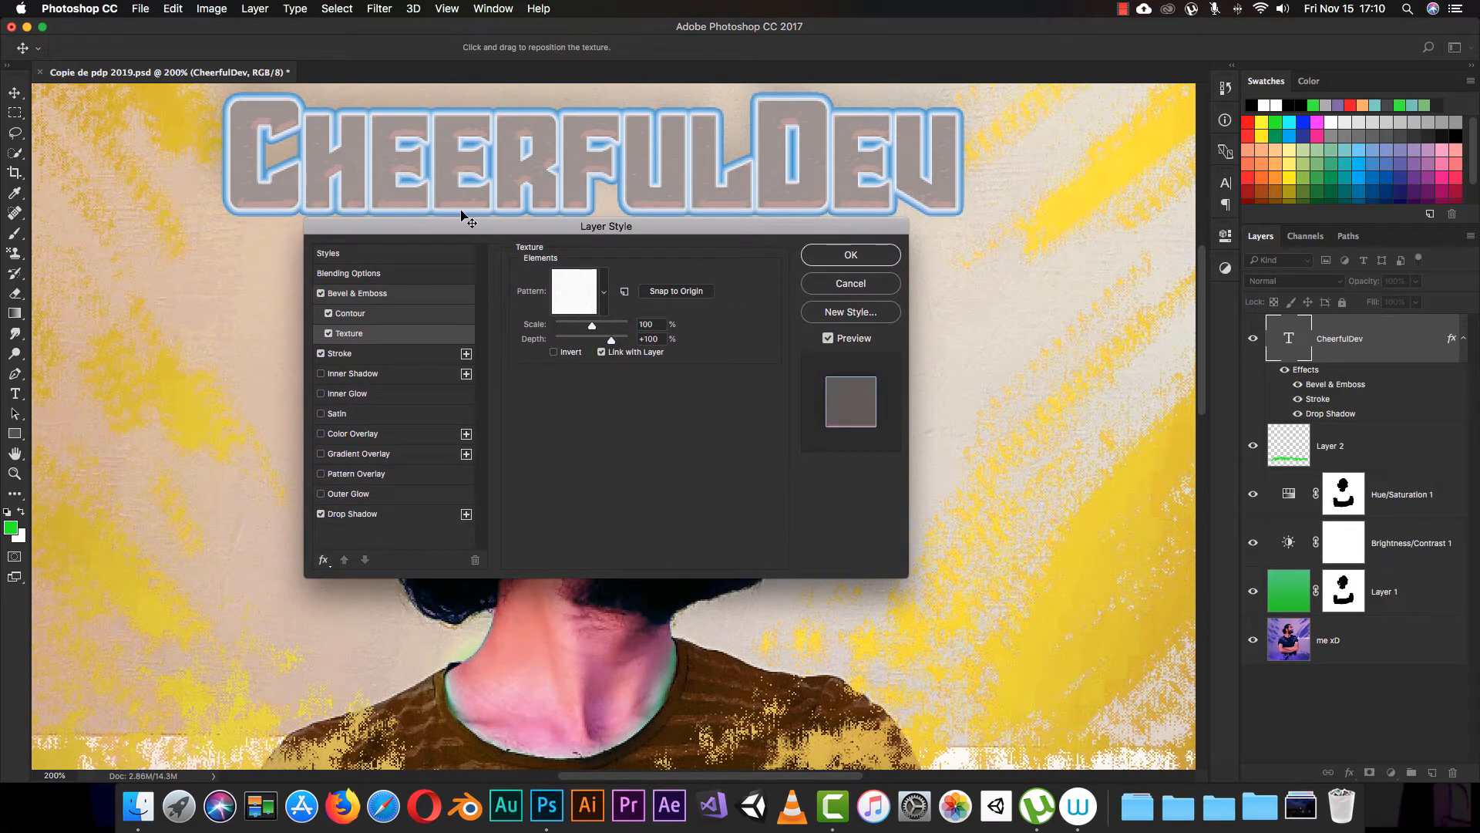
Step: Try several texture patterns on the CheerfulDev lettering and choose the light woven grid pattern
left_click(610, 294)
left_click(597, 336)
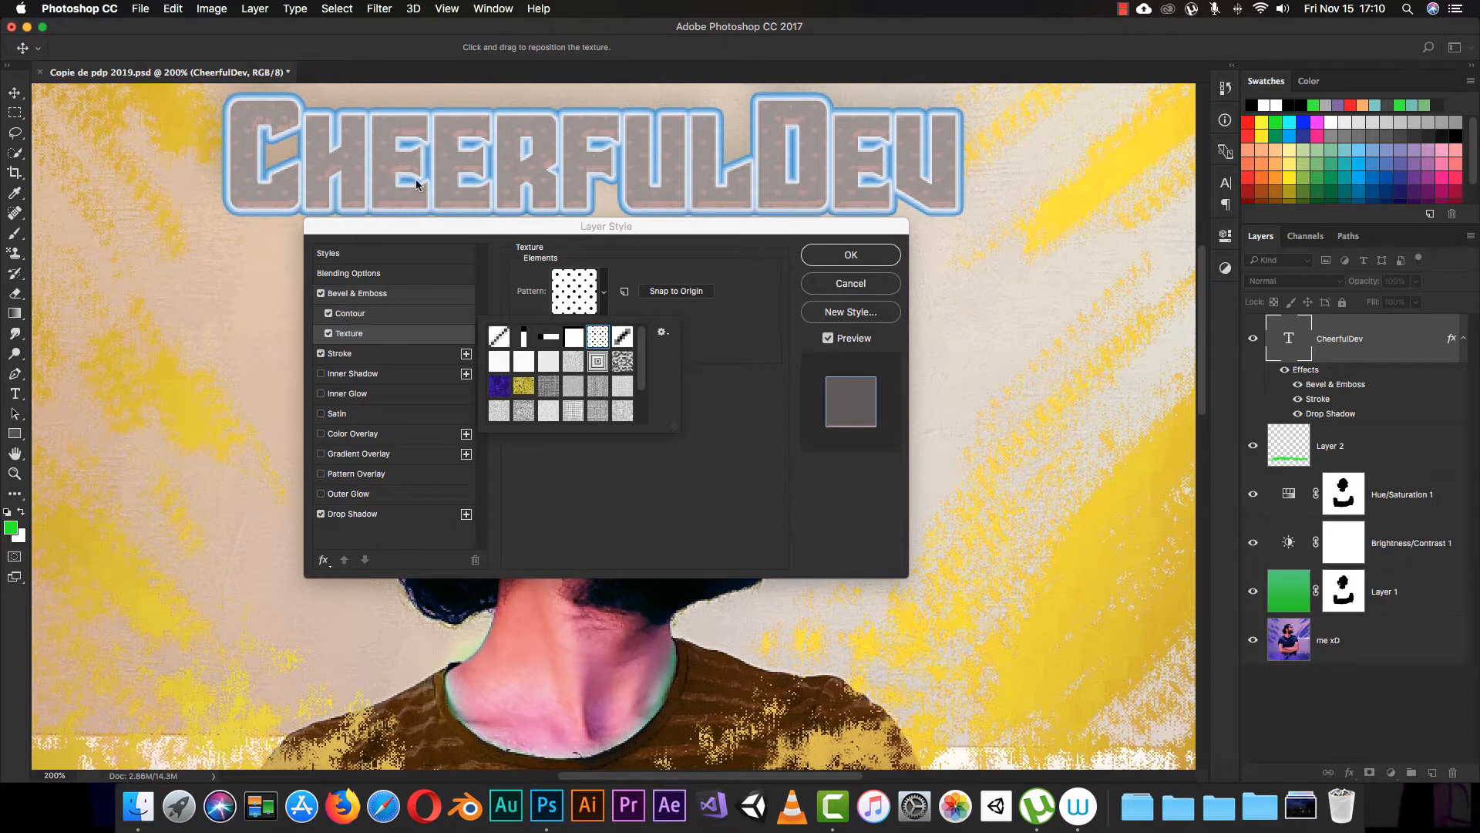
left_click(623, 338)
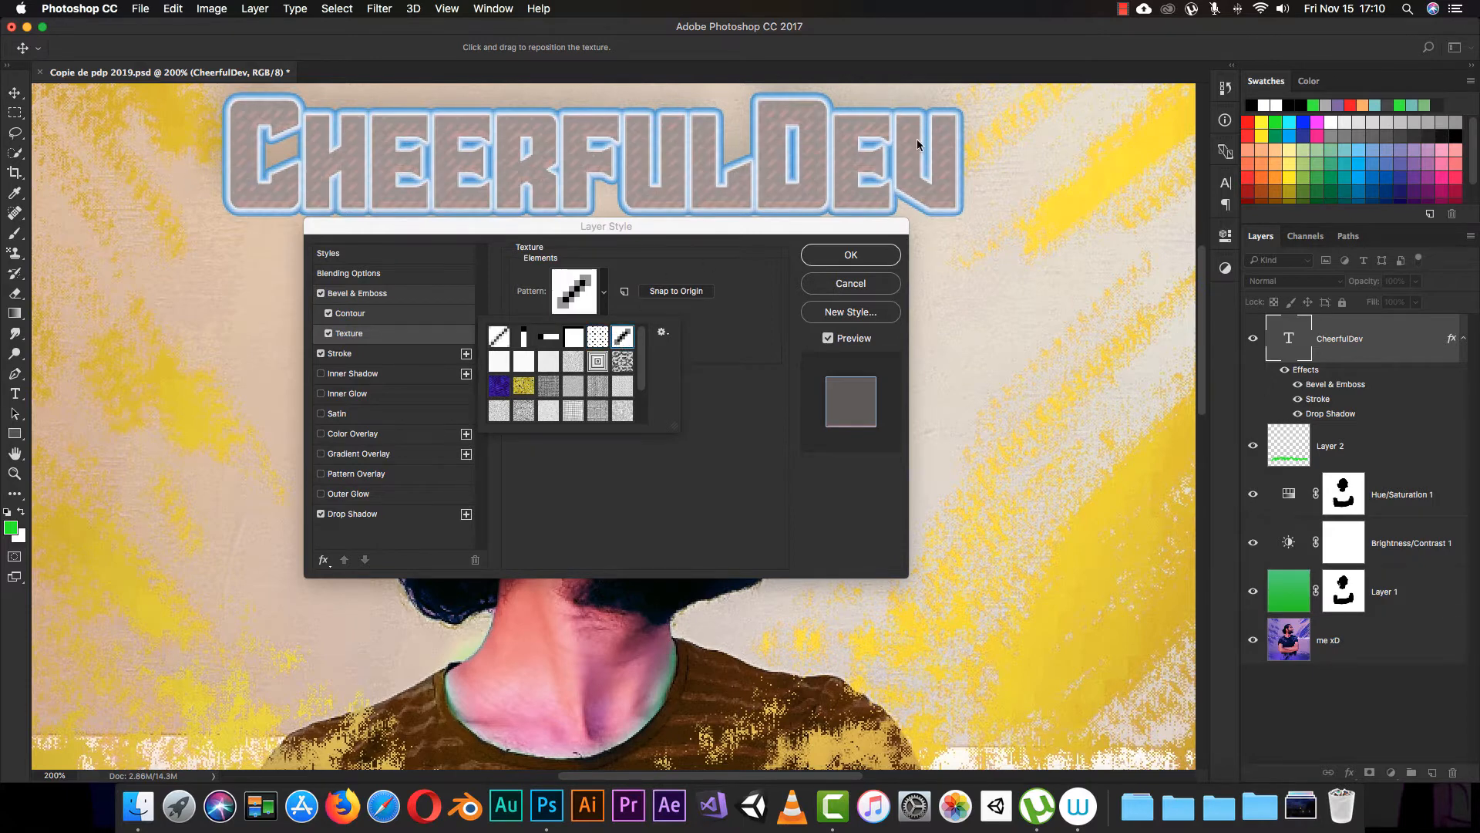
left_click(622, 362)
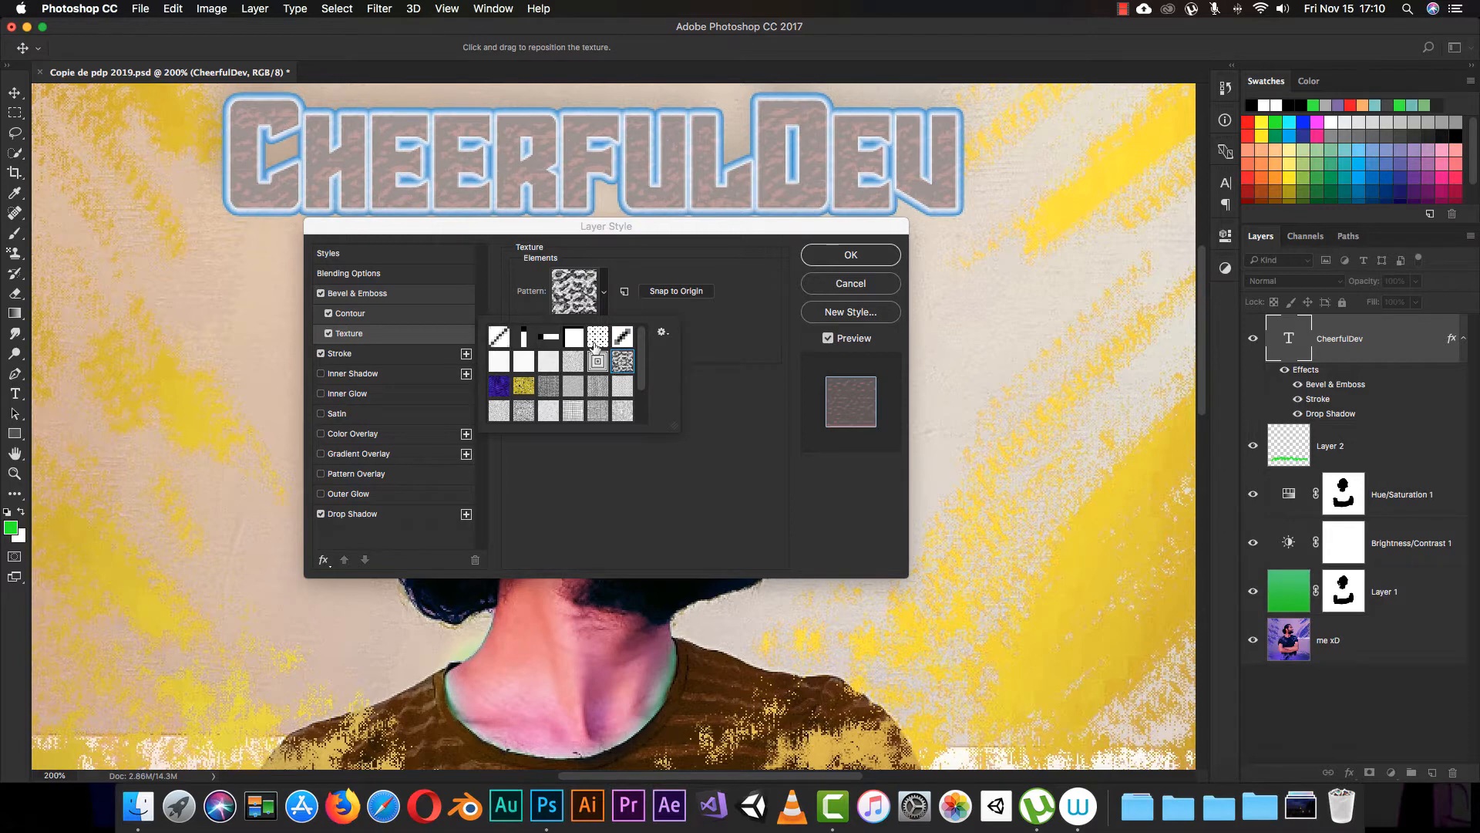
left_click(598, 386)
left_click(499, 385)
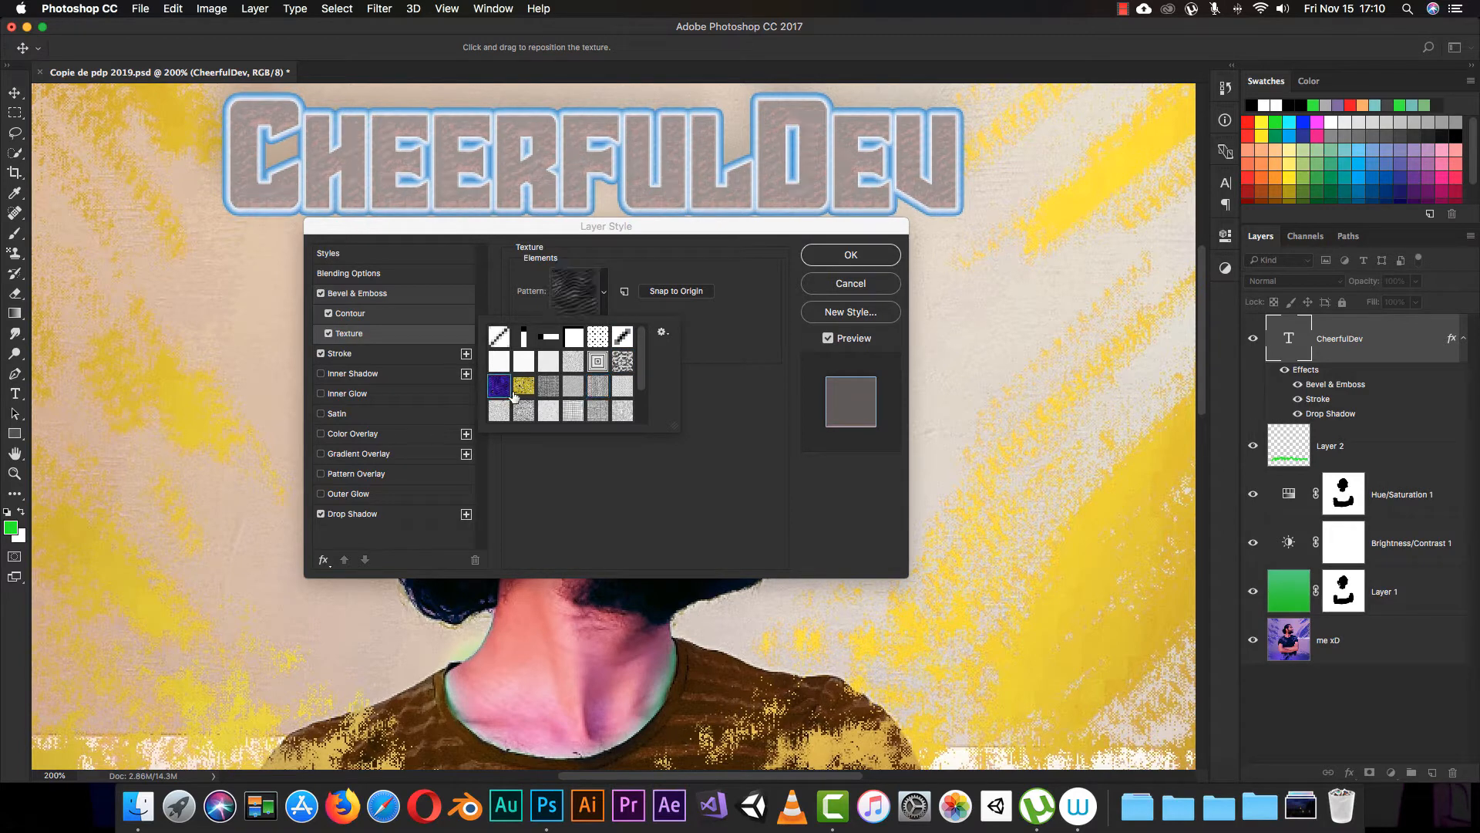
left_click(523, 385)
left_click(524, 410)
left_click(499, 410)
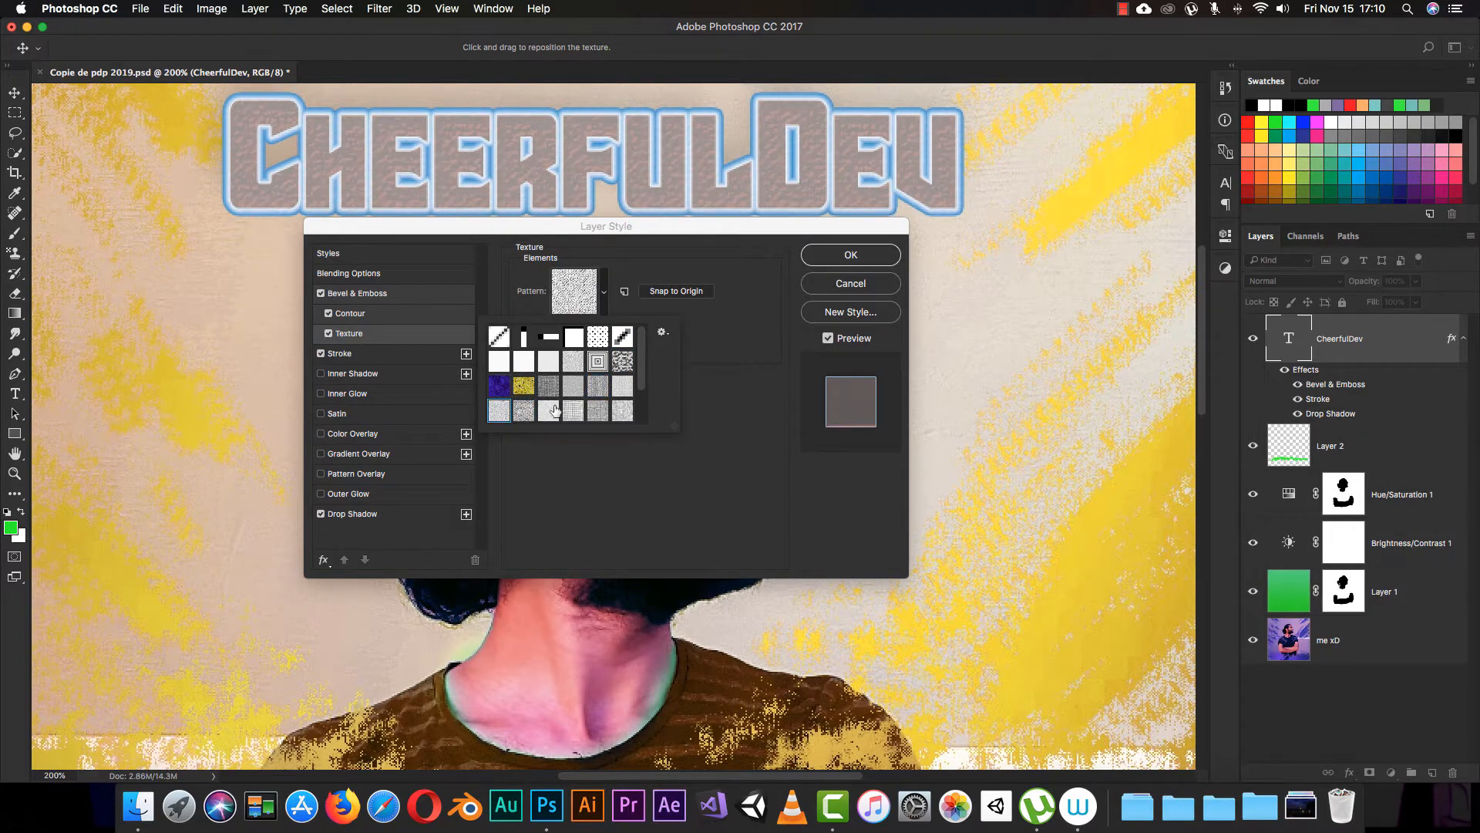
left_click(573, 410)
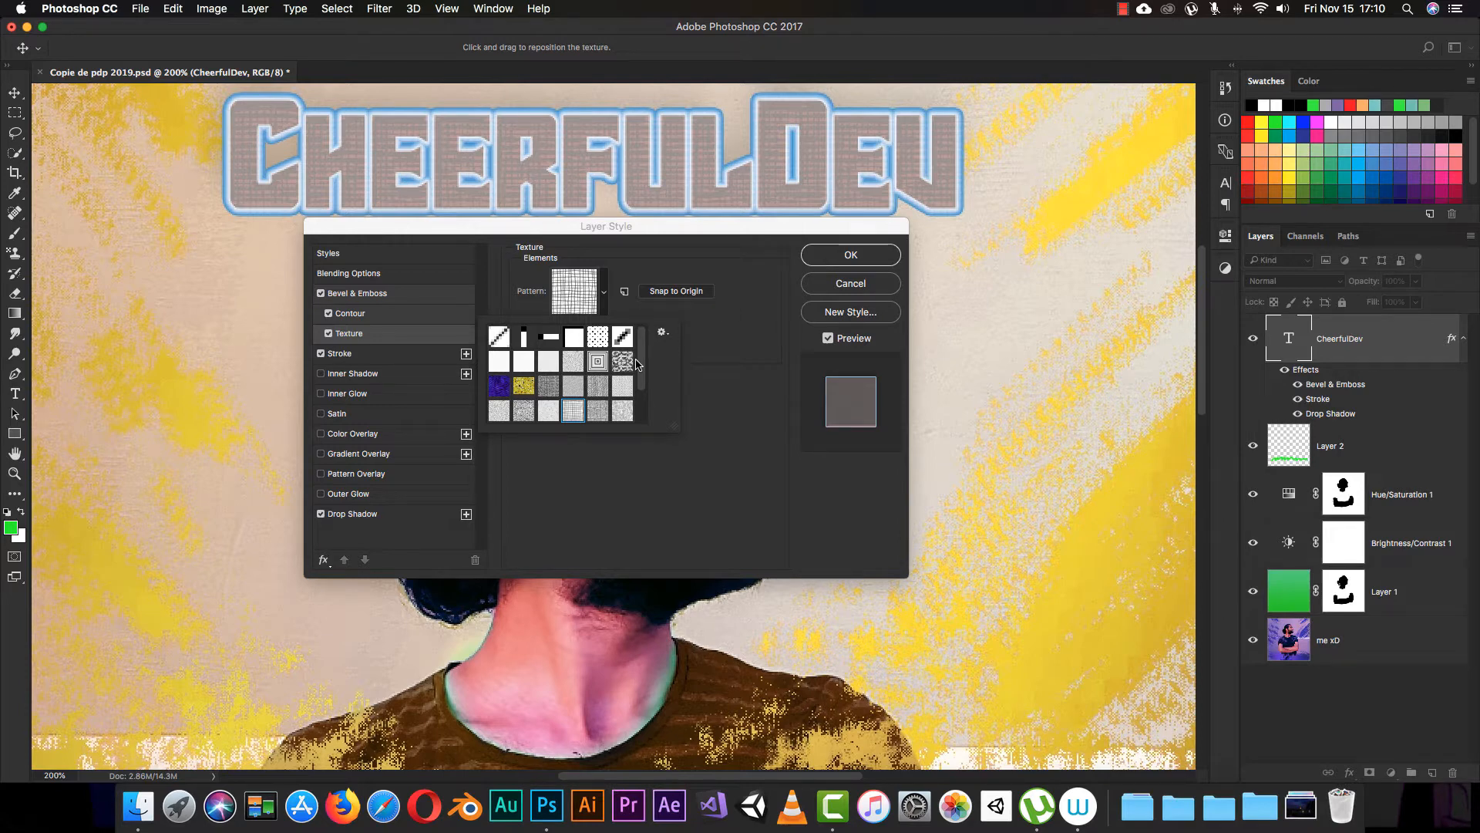
left_click(605, 296)
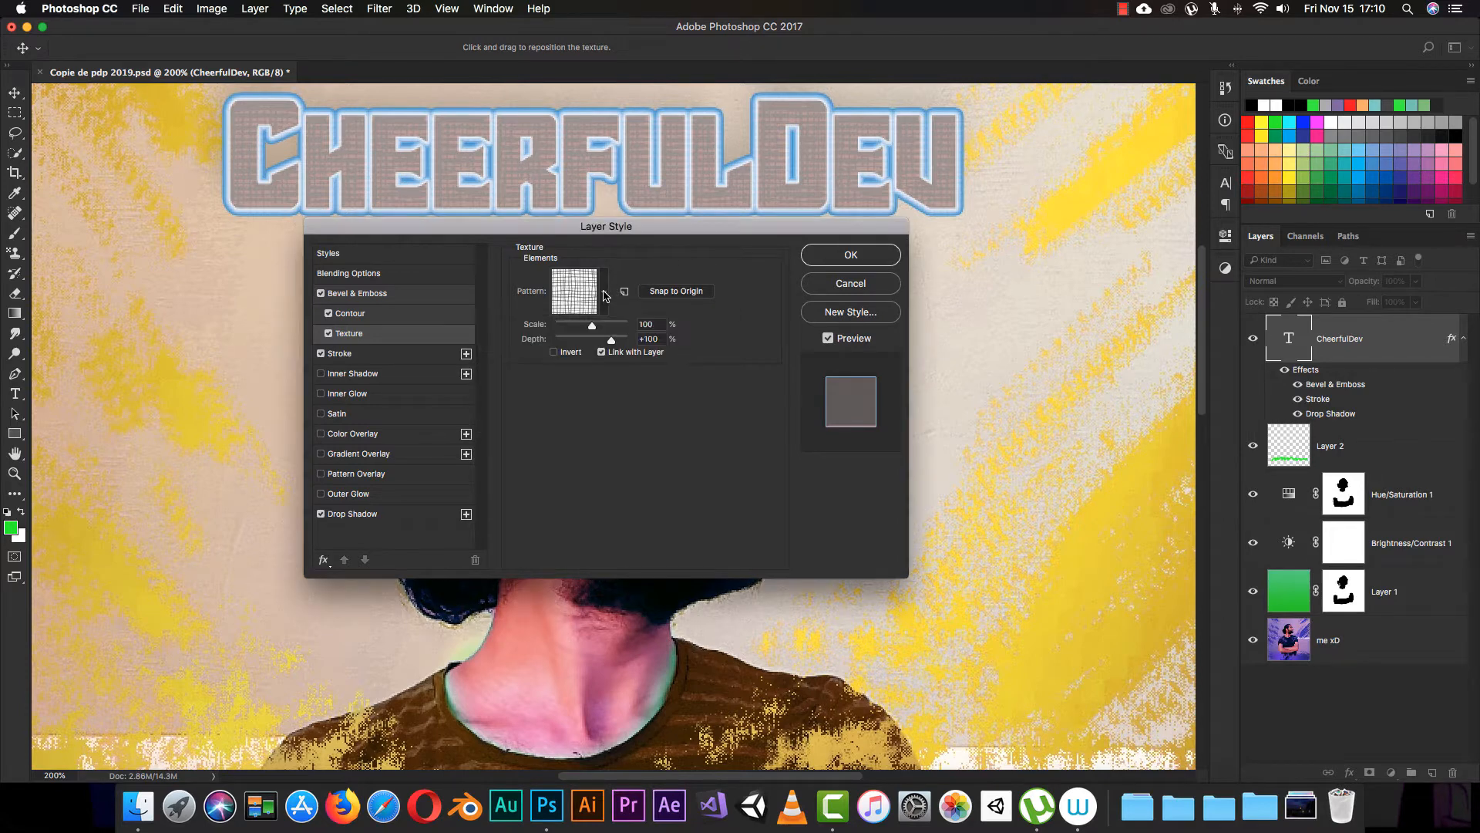
Step: Compare the lettering with the Texture effect off and on, leaving Texture enabled
left_click(329, 334)
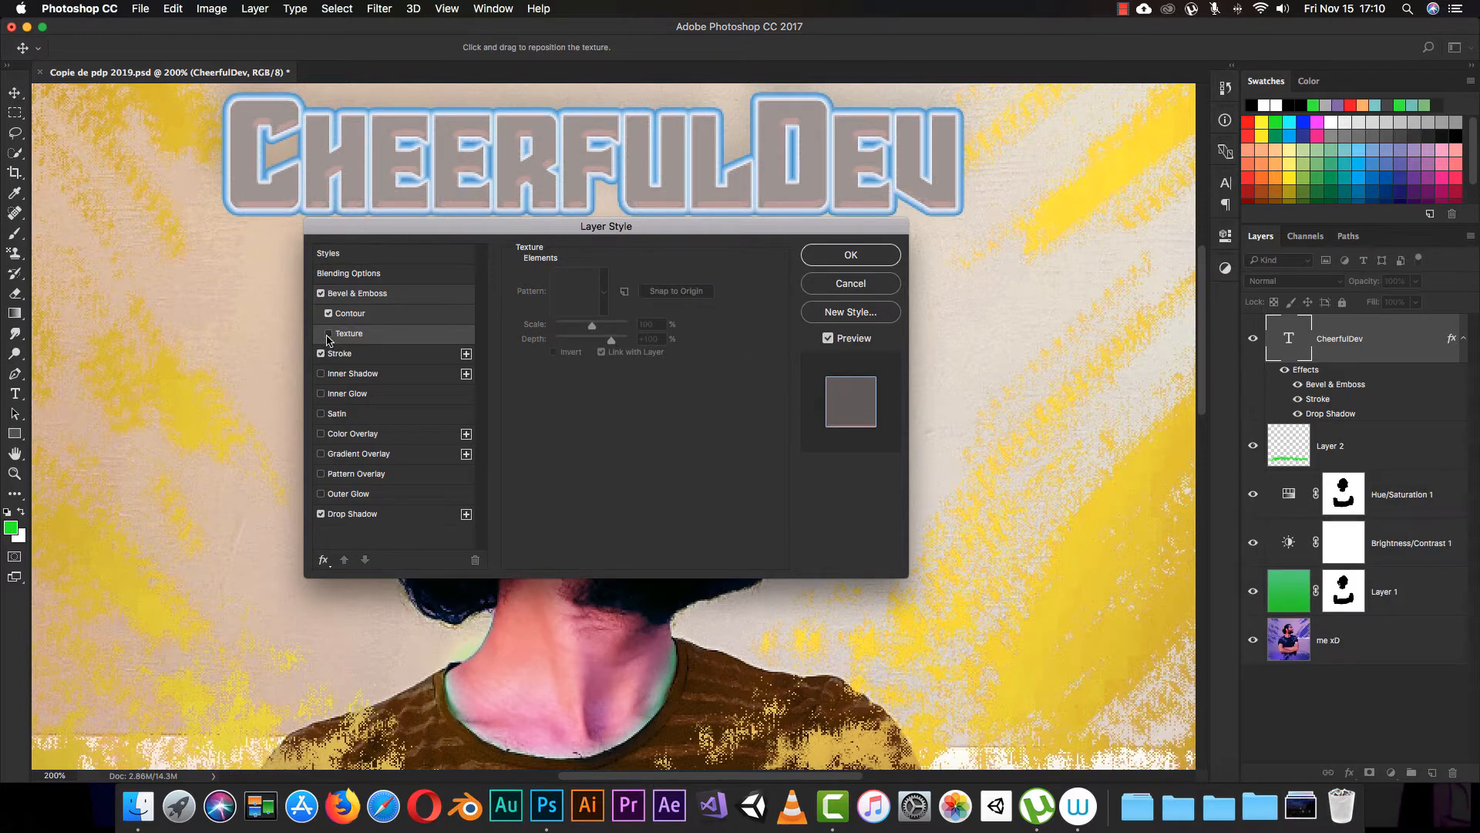
left_click(328, 334)
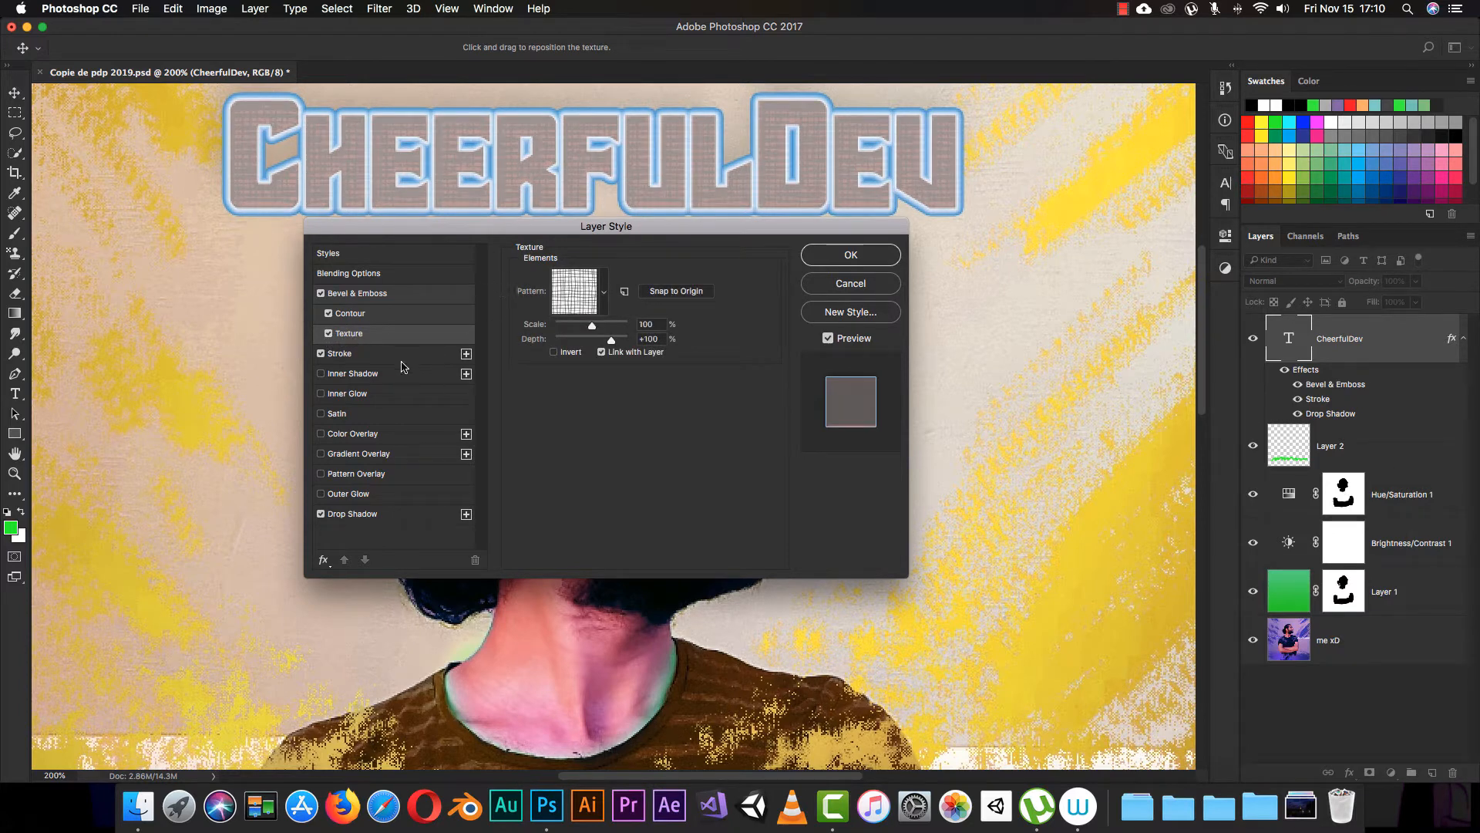
left_click_drag(476, 234, 480, 261)
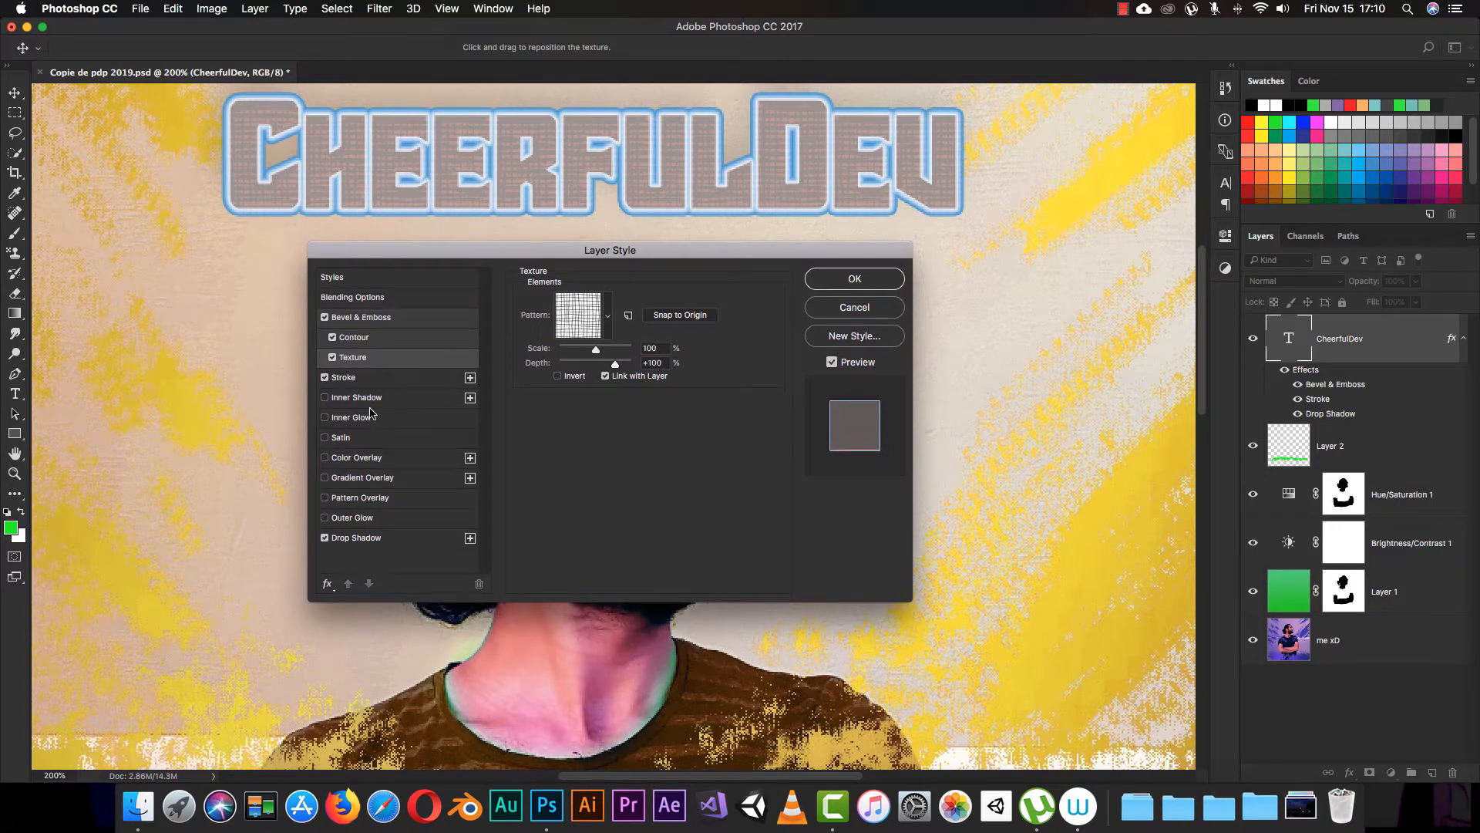
Step: Disable Drop Shadow and enable Inner Shadow on the lettering, comparing the inner shadow off and on
left_click(325, 537)
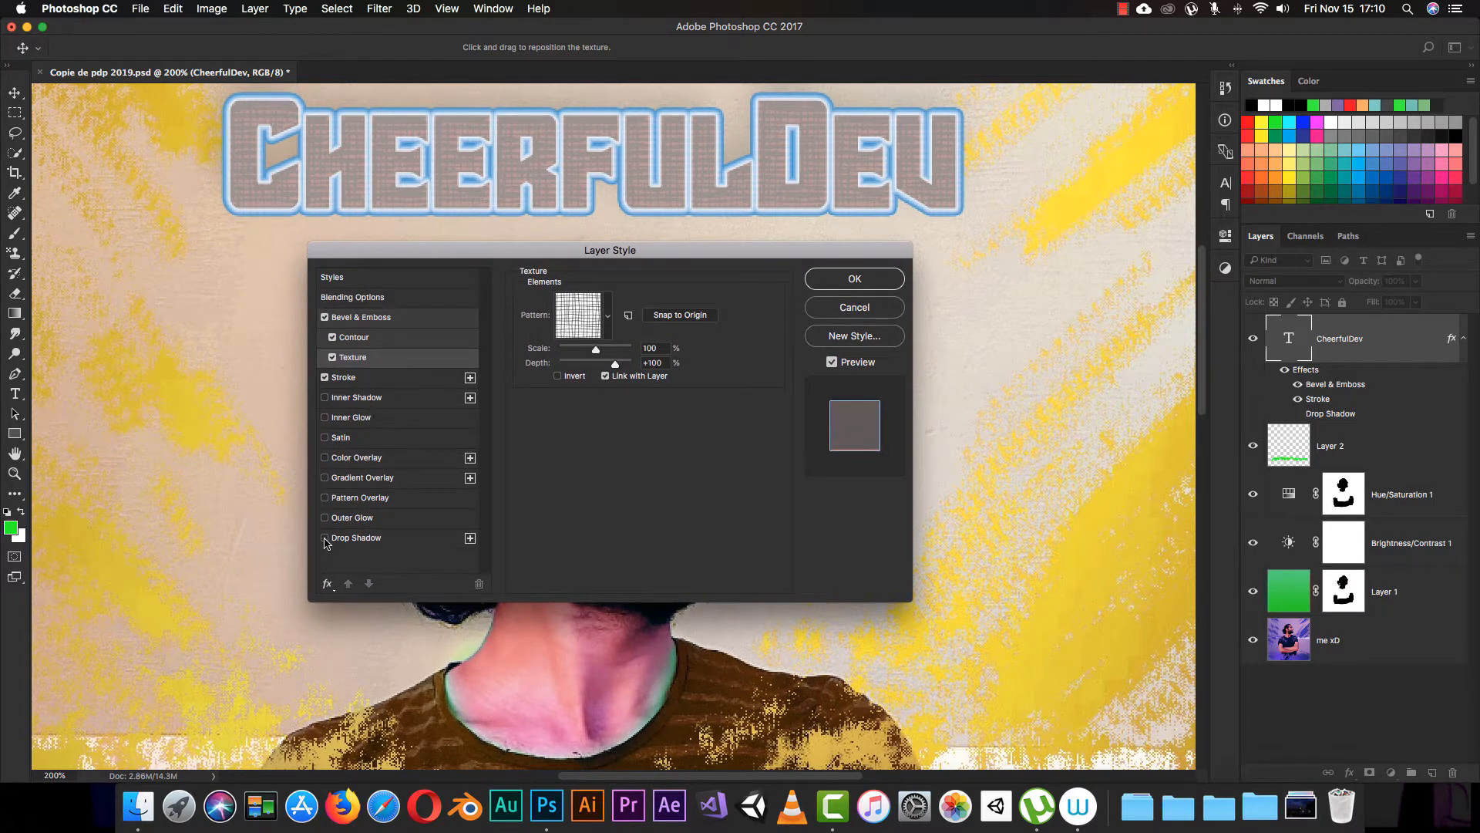
left_click(362, 399)
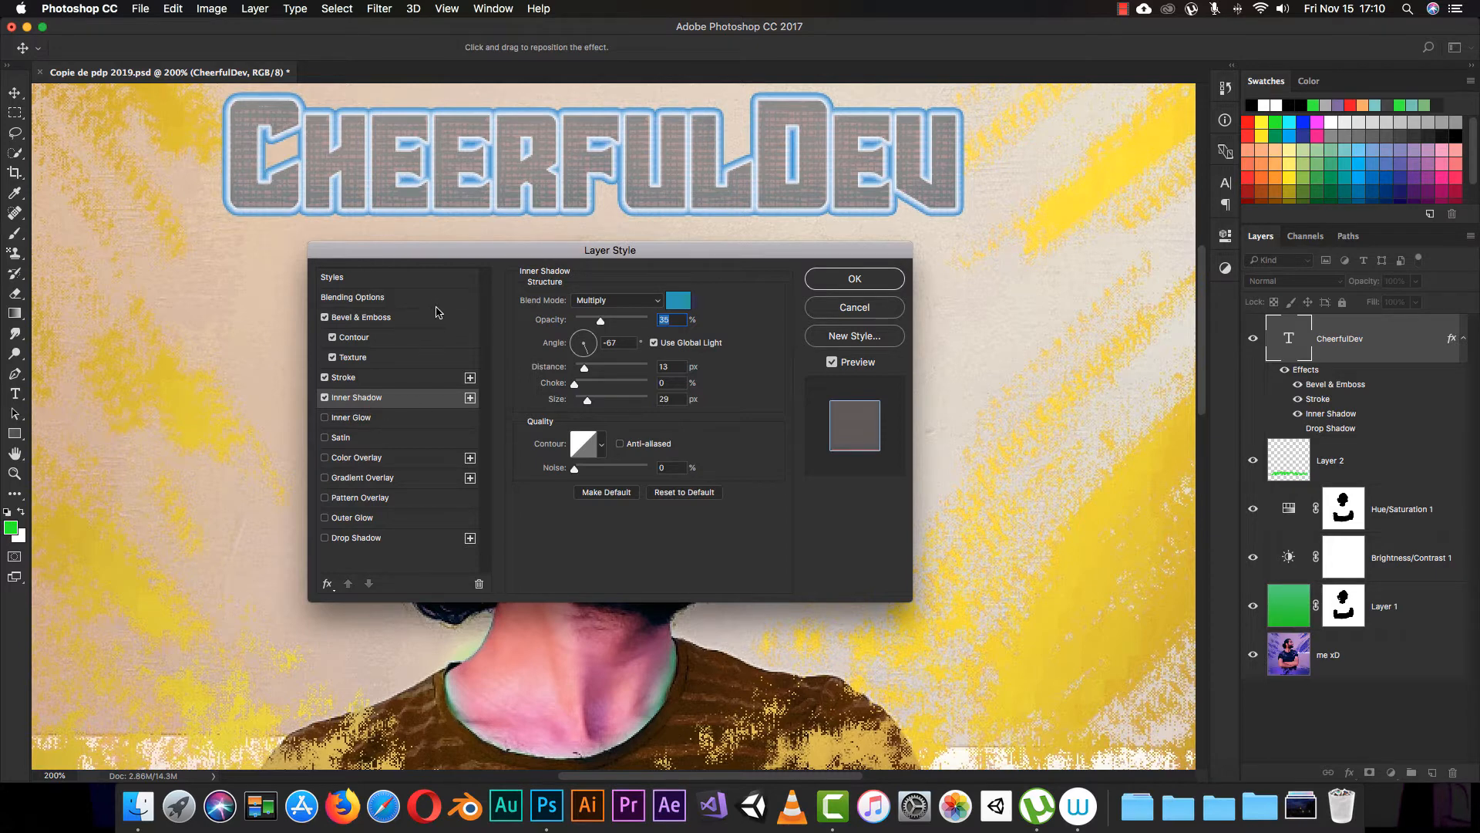
left_click(324, 398)
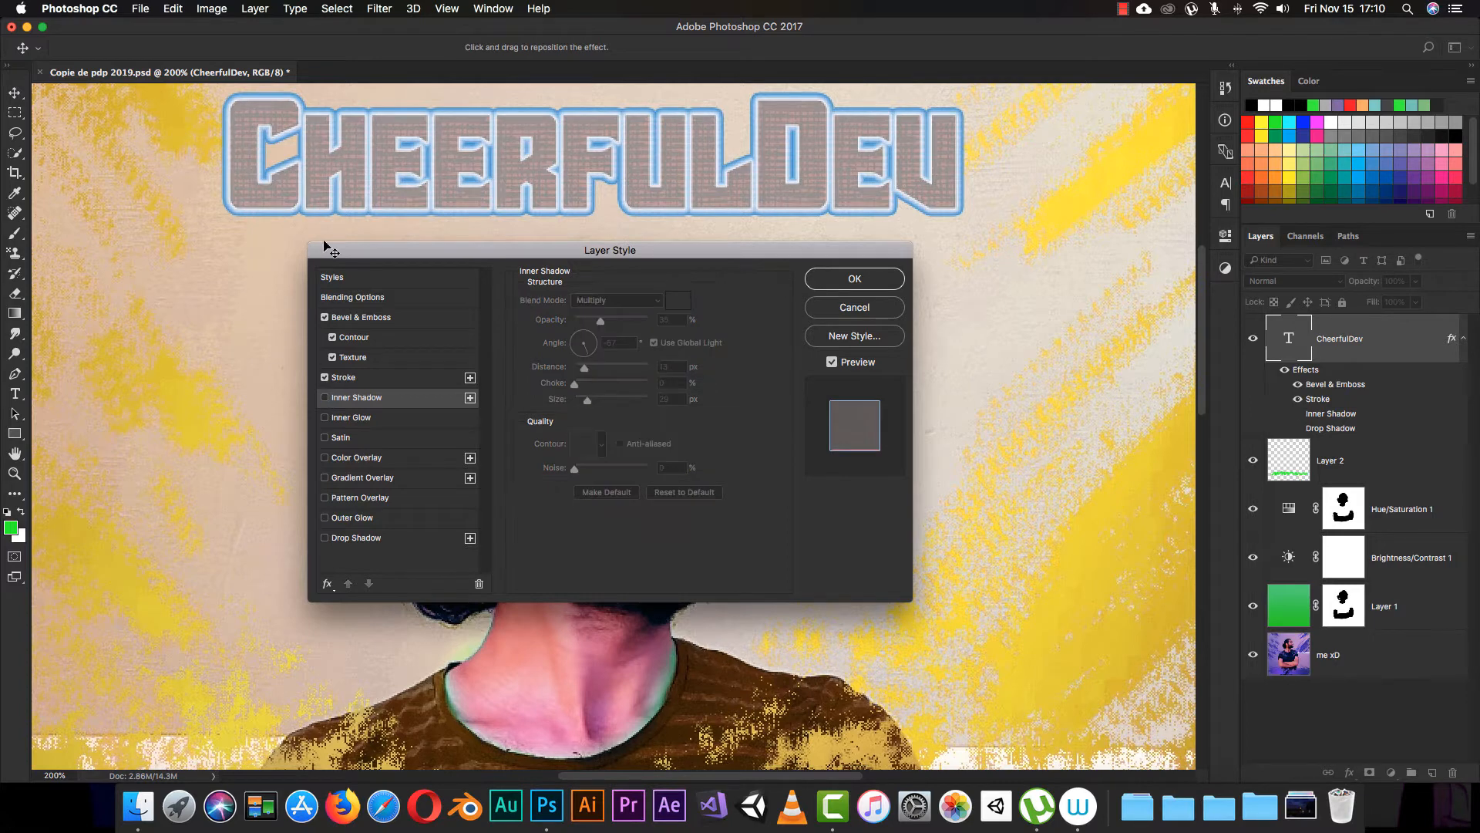
left_click(324, 398)
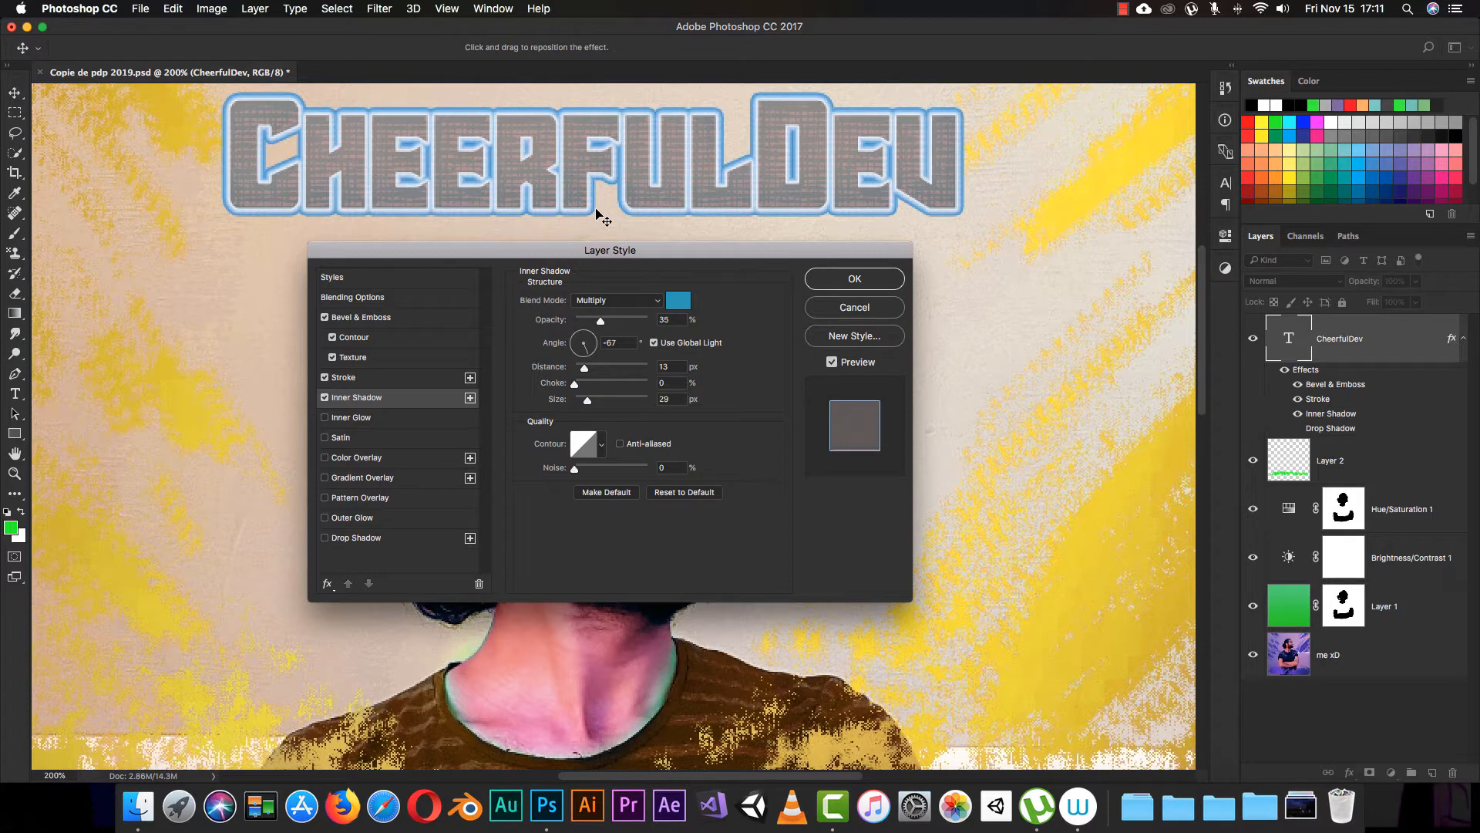
Step: Set the inner shadow's blend mode to Normal and its color to black
left_click(654, 300)
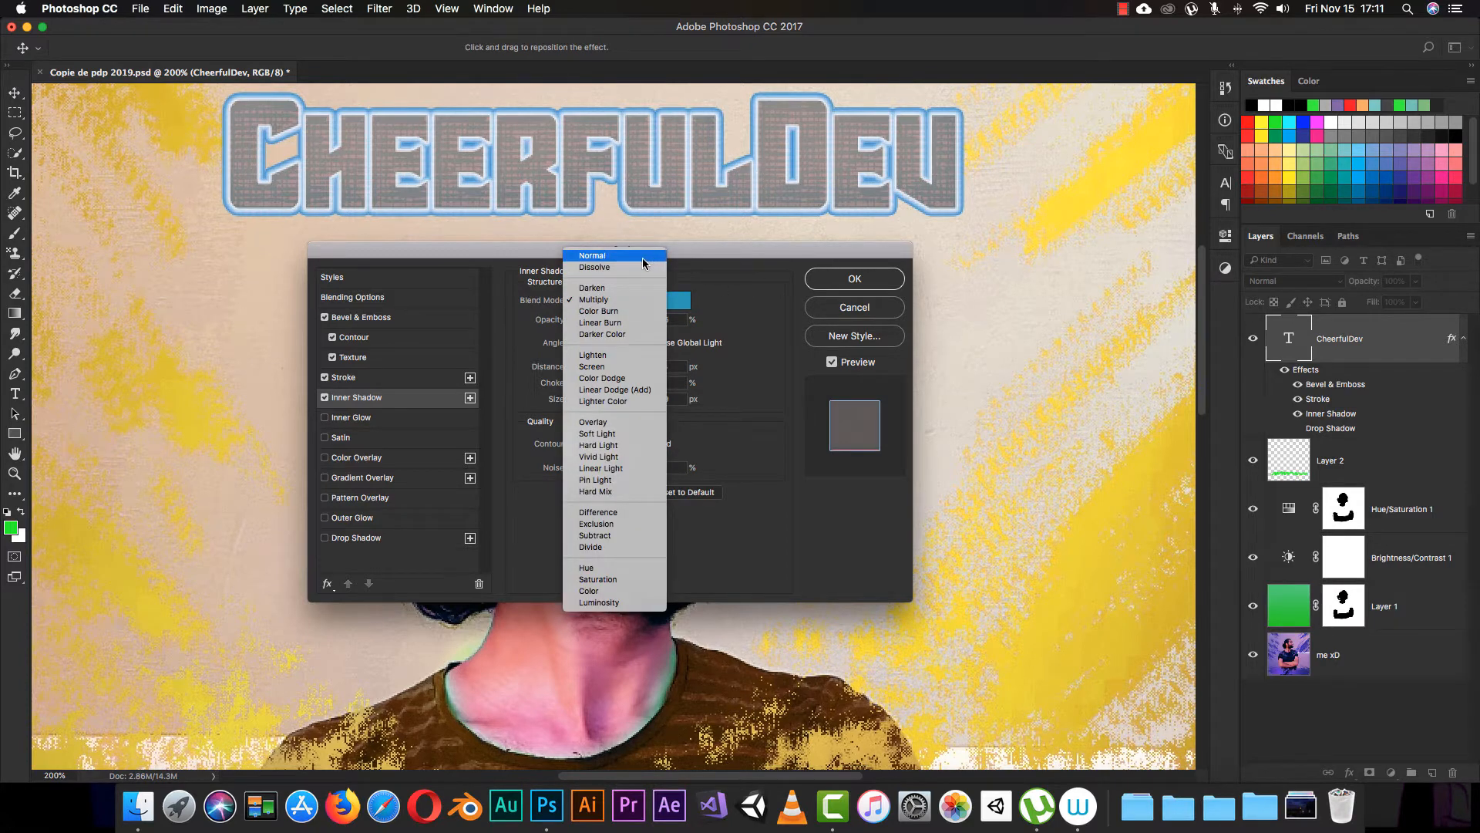
left_click(644, 257)
left_click(678, 300)
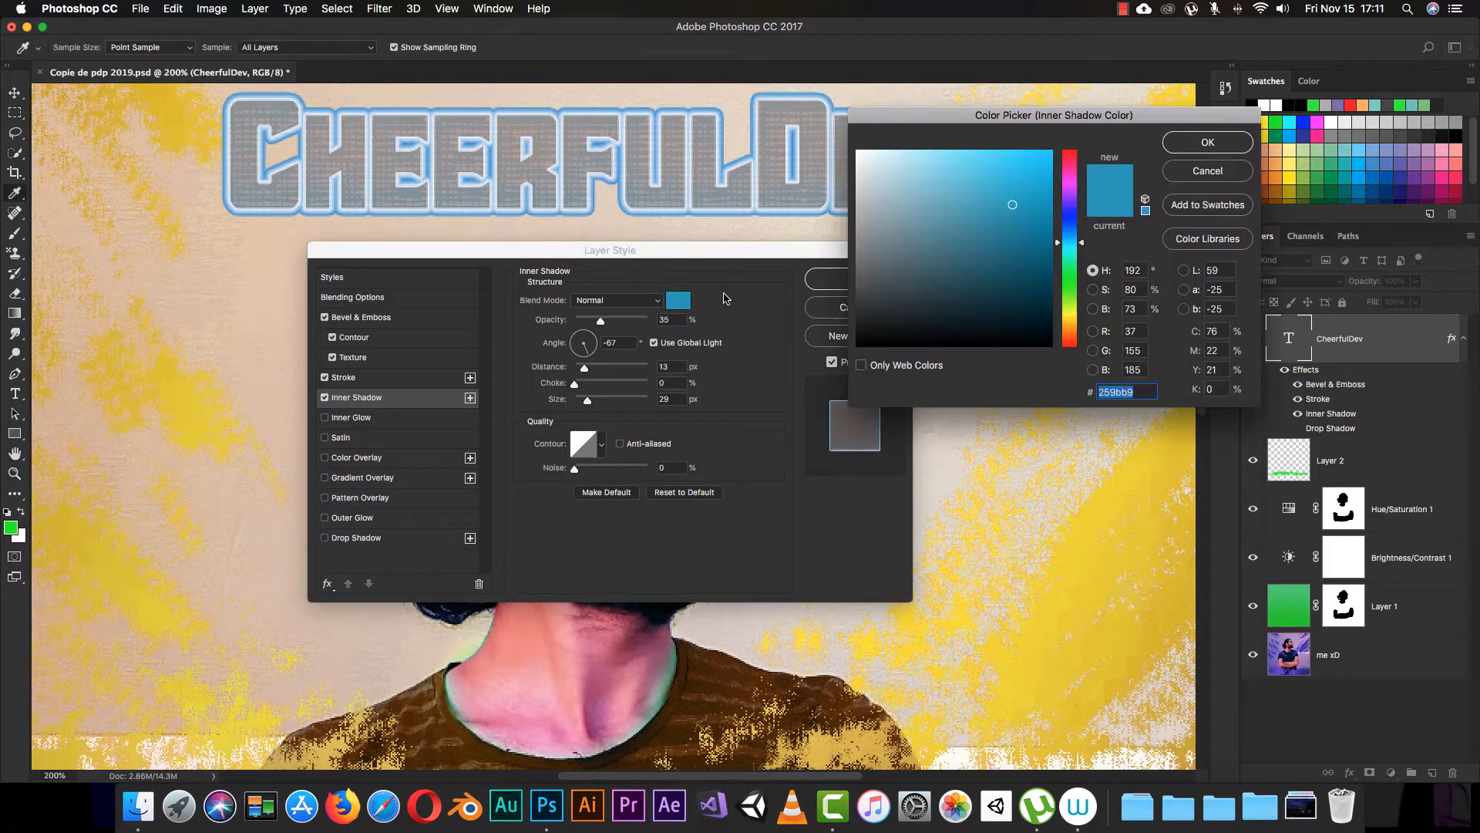
left_click_drag(890, 268, 809, 354)
left_click(1205, 144)
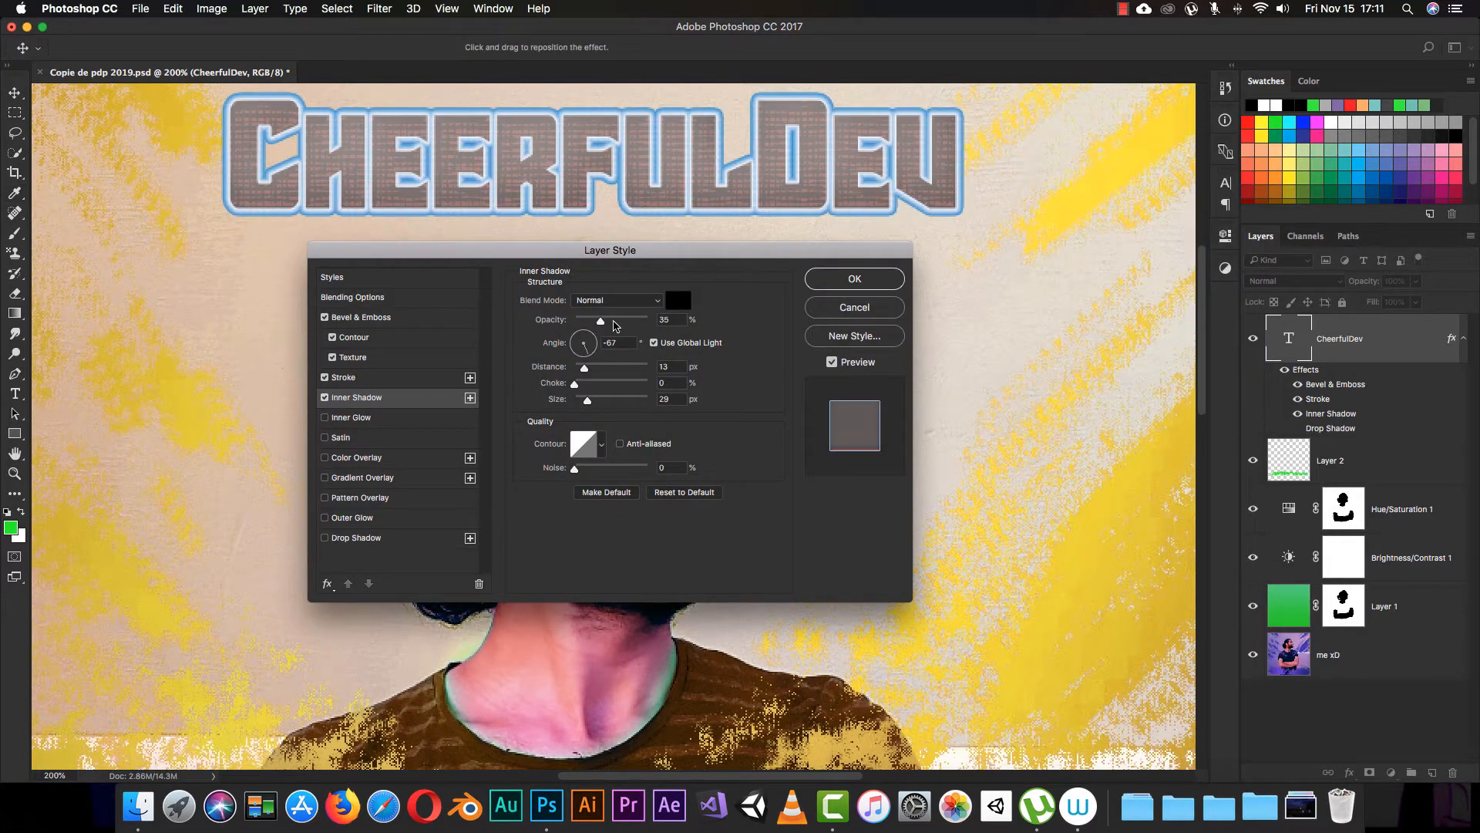
Step: Try the inner shadow at 100% opacity, -171° angle, 89 px distance and 26% choke, with sizes of 215 px and 1 px
left_click_drag(603, 322, 679, 328)
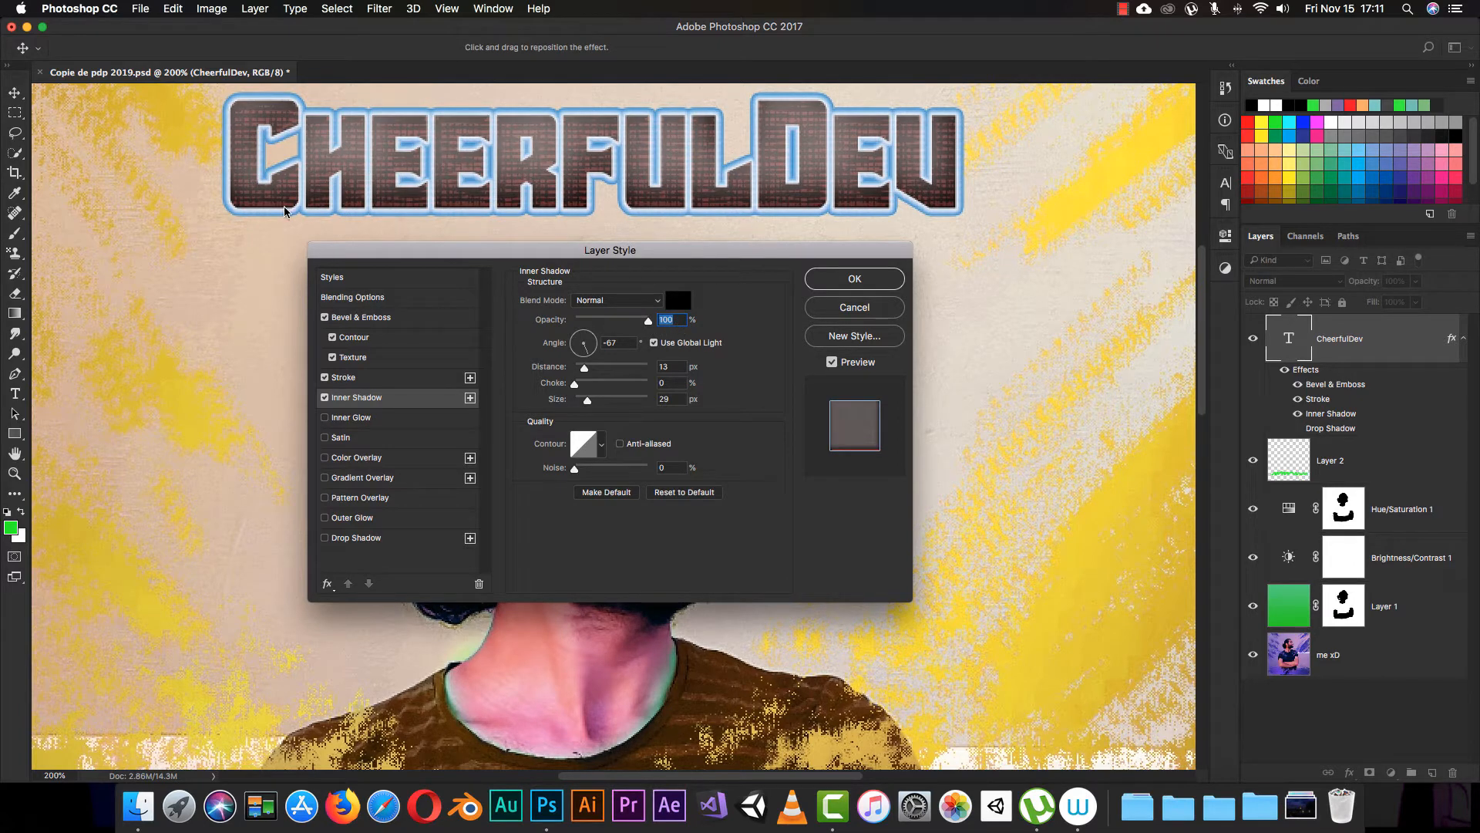
mouse_move(600, 353)
left_mouse_down()
mouse_move(562, 346)
mouse_move(627, 372)
mouse_move(592, 388)
mouse_move(652, 386)
mouse_move(594, 401)
mouse_move(651, 404)
left_mouse_up()
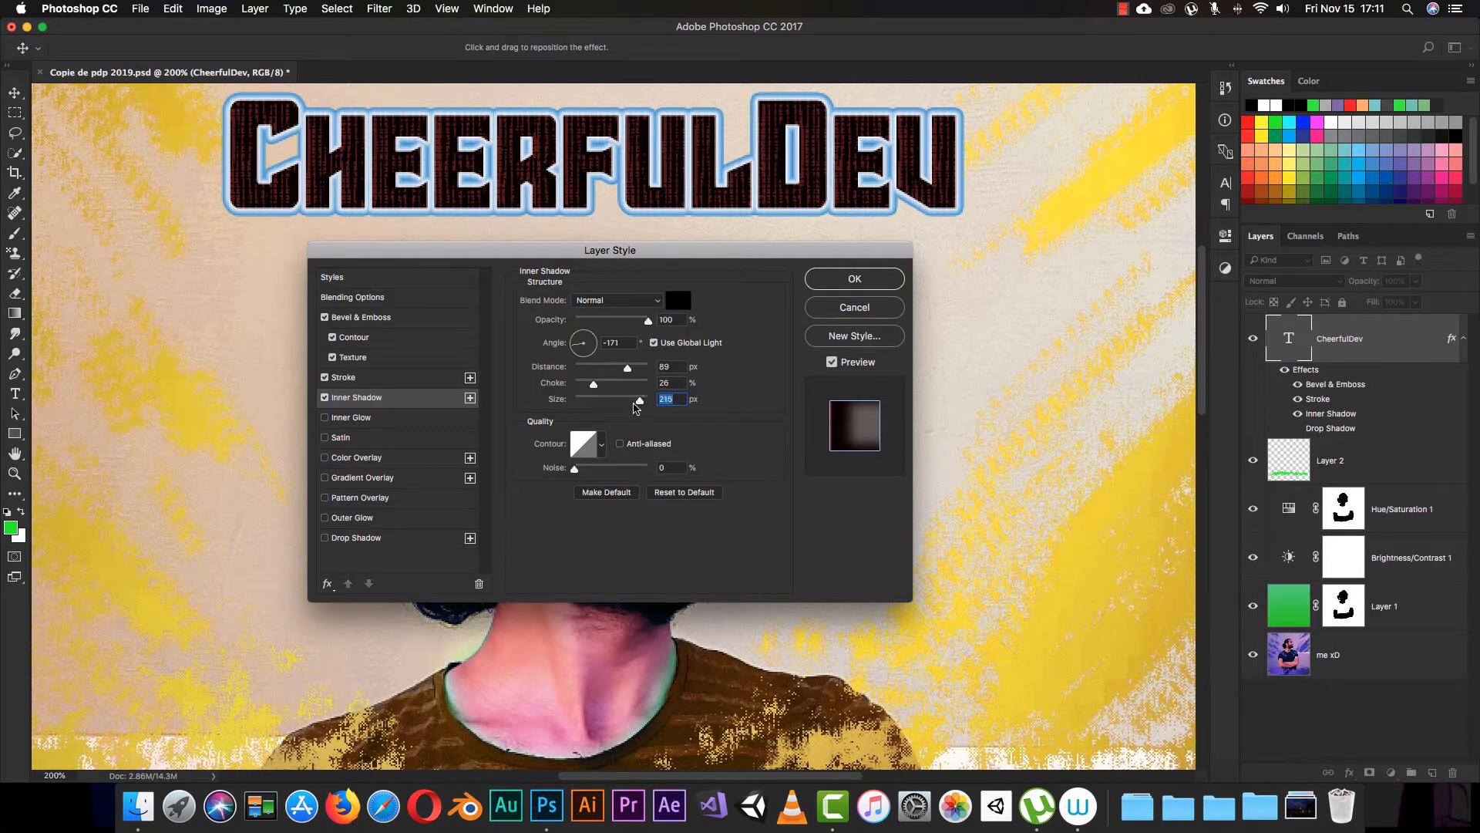
left_click_drag(648, 402, 575, 413)
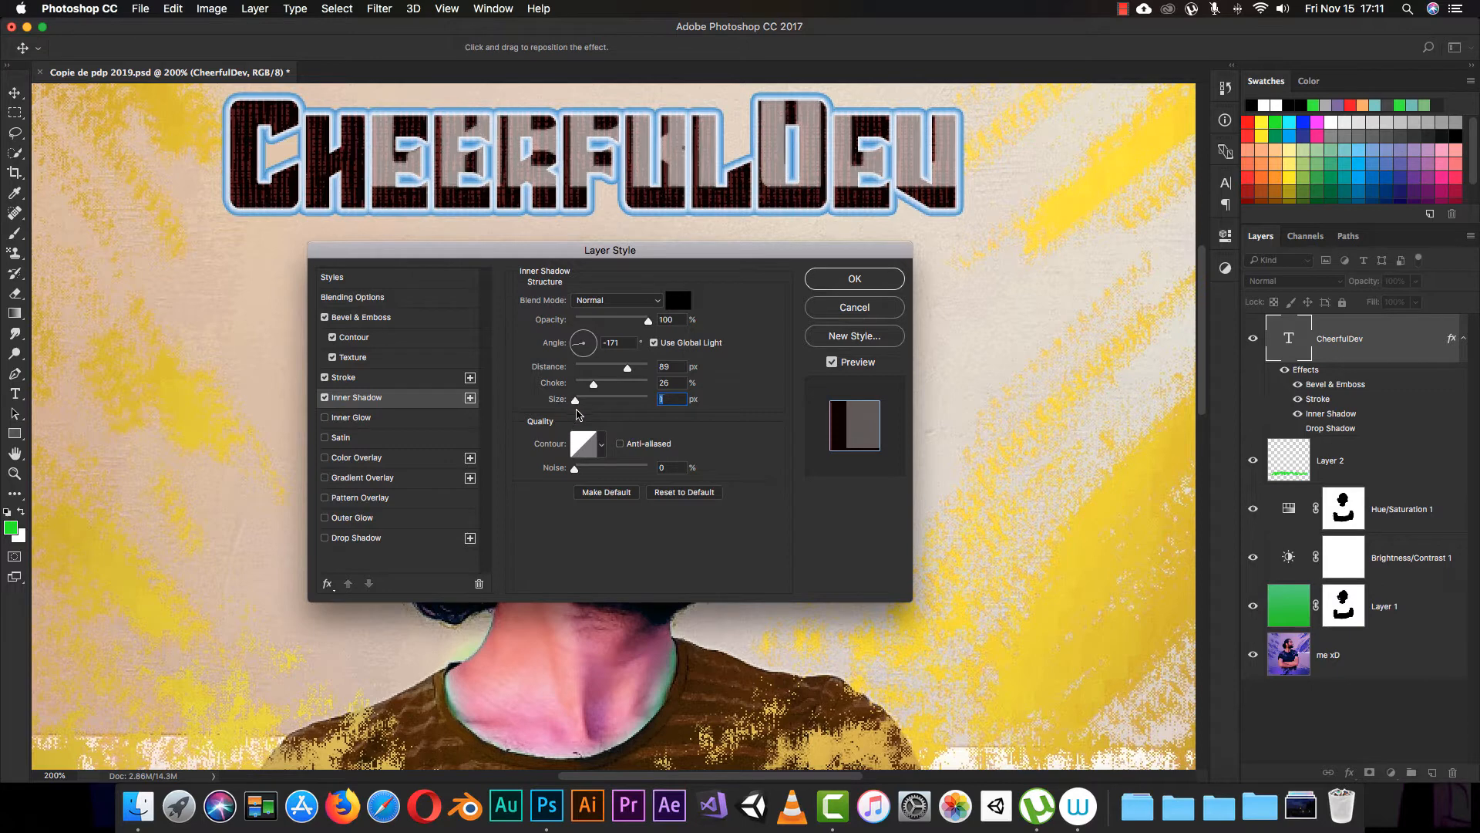
Step: Set the inner shadow's distance to 0 px, choke to 0%, size to 9 px and opacity to 77%
left_click_drag(627, 369, 571, 395)
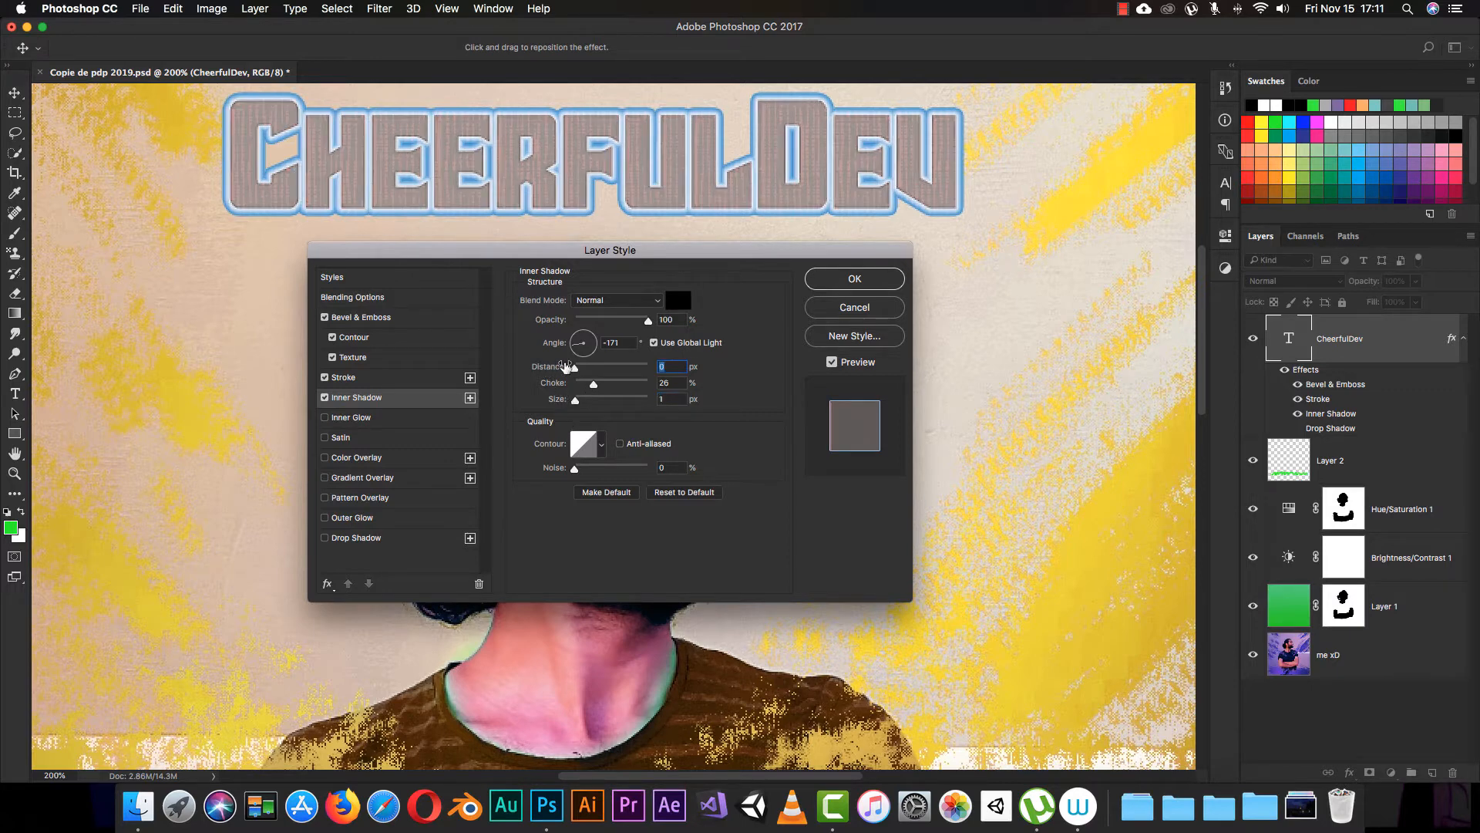
left_click_drag(577, 369, 581, 401)
left_click_drag(647, 320, 588, 323)
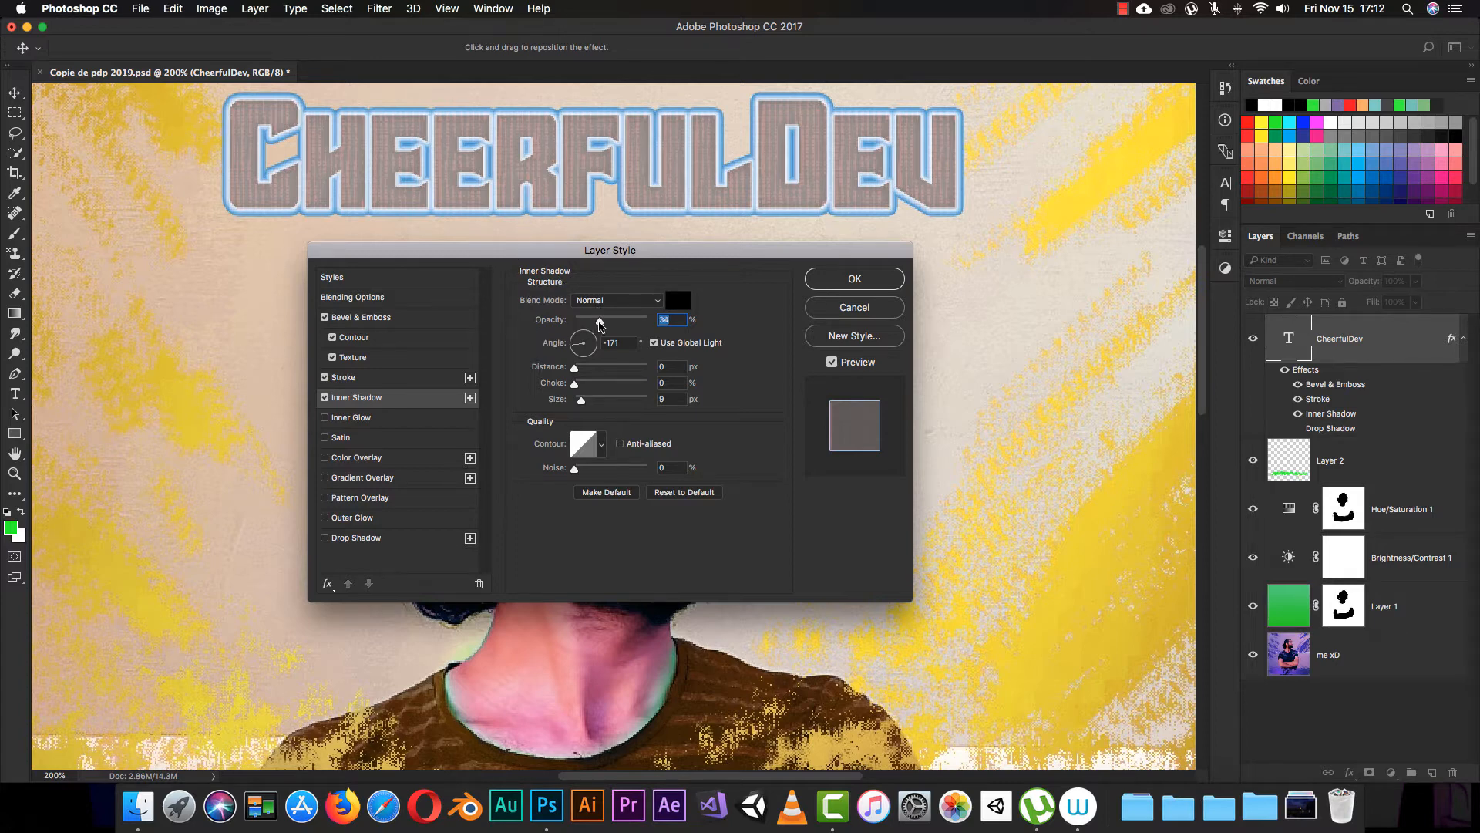
left_click_drag(588, 321, 633, 326)
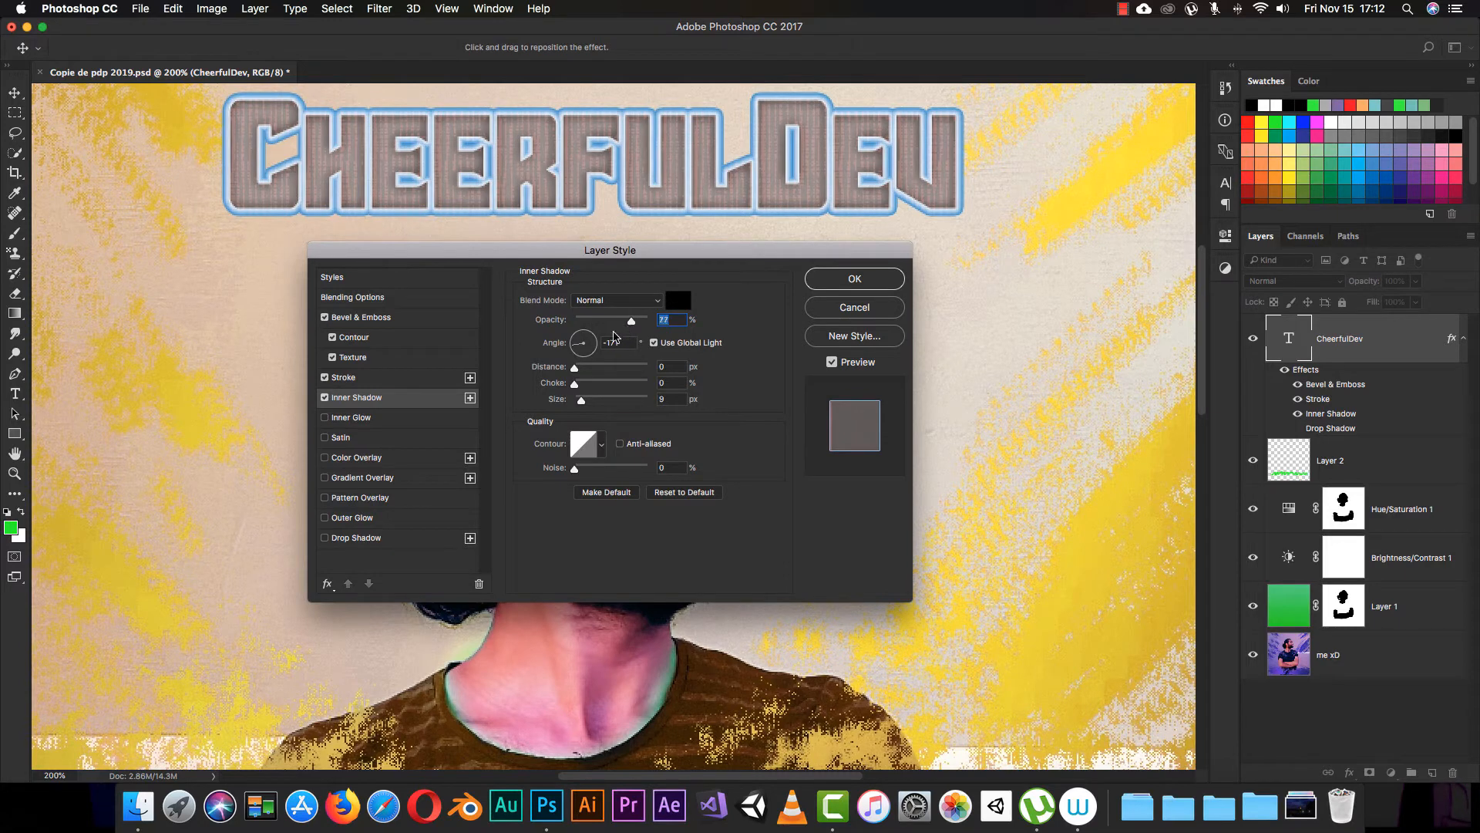
Step: Experiment with a 103 px size and 14 px distance, settling the inner shadow on 3 px size, 0 px distance and 115° angle
mouse_move(581, 401)
left_mouse_down()
mouse_move(648, 403)
mouse_move(603, 407)
left_mouse_up()
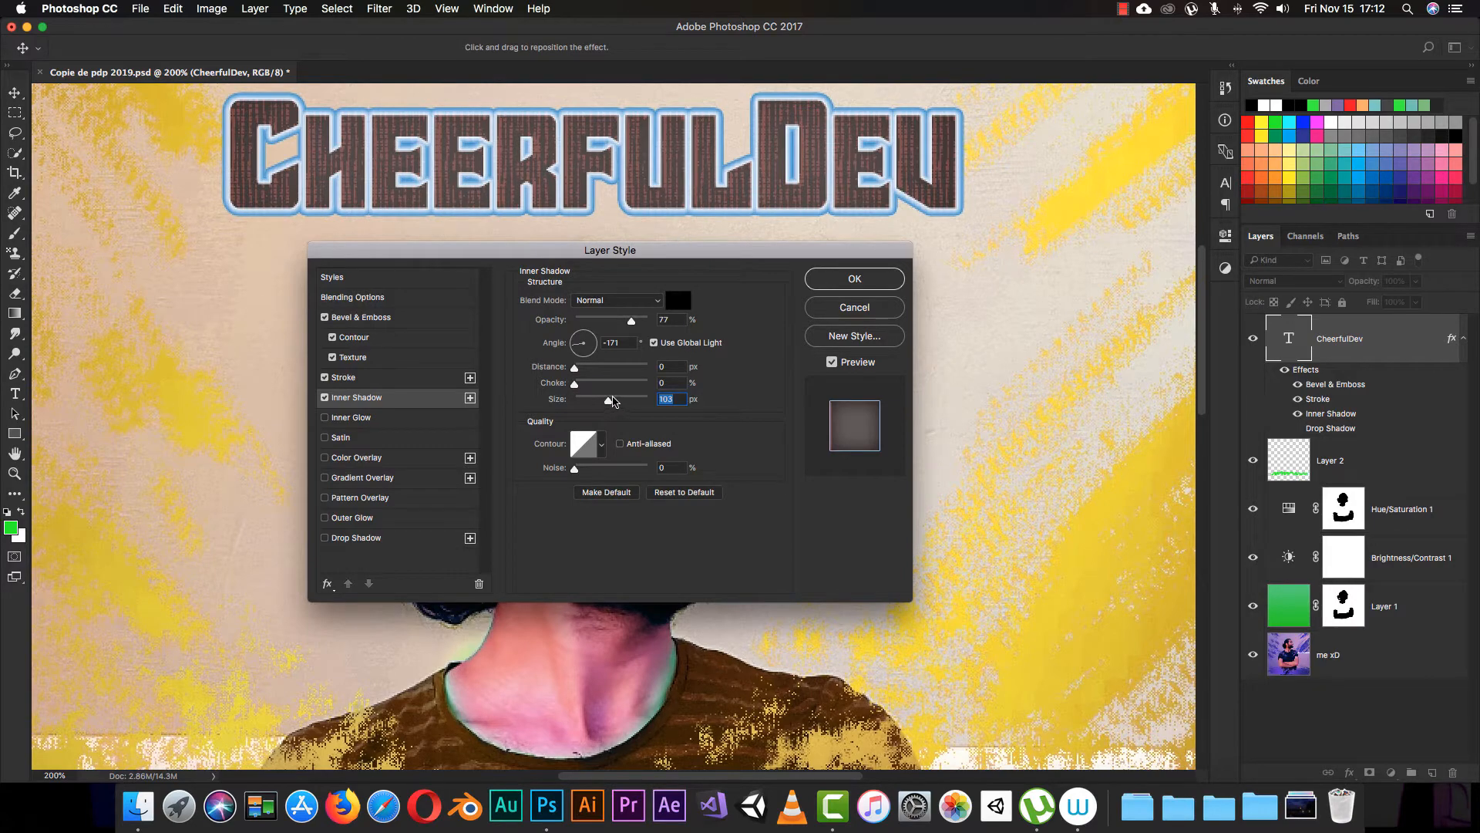
left_click_drag(609, 400, 583, 374)
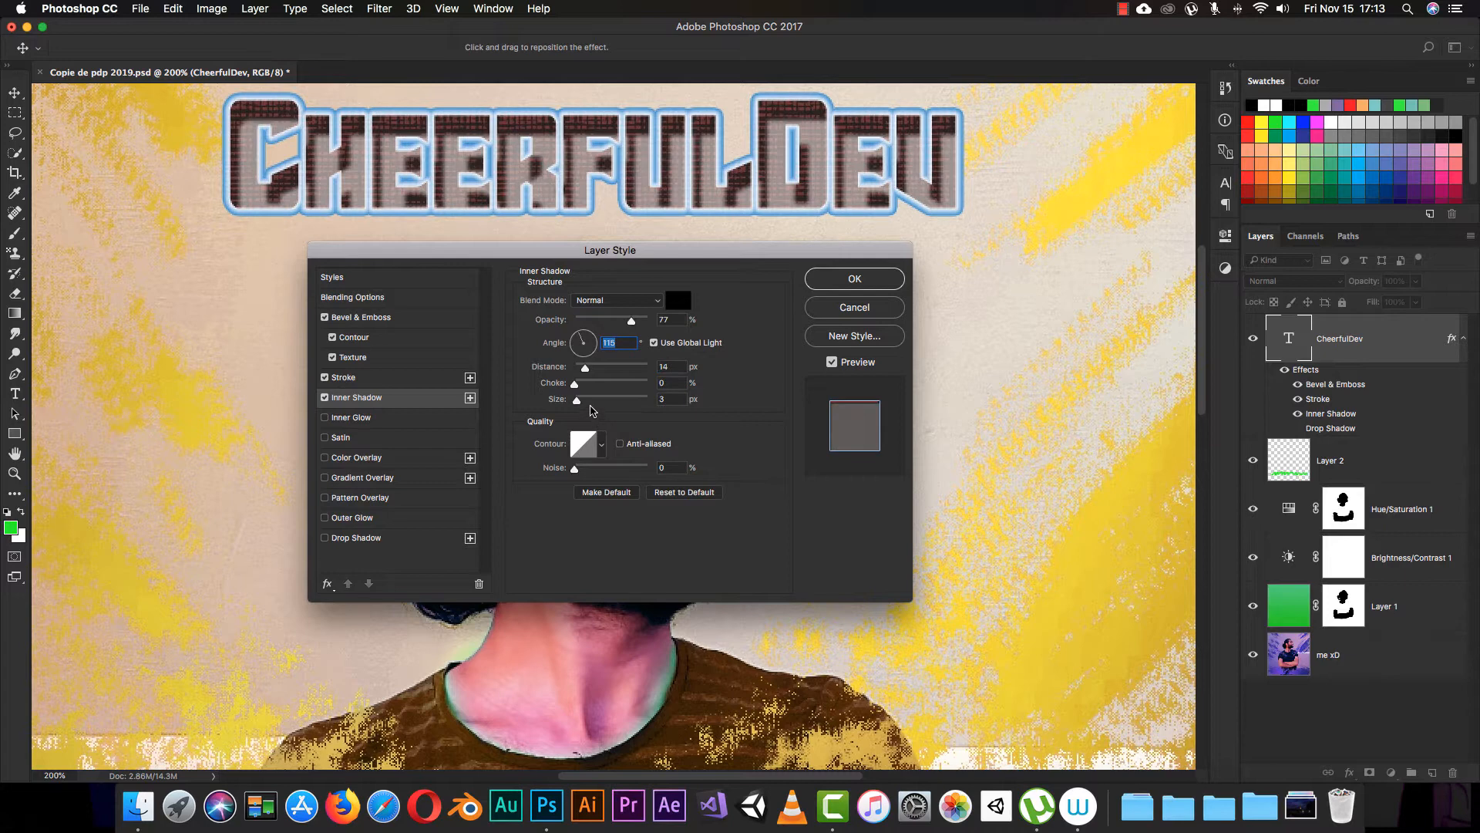
left_click_drag(585, 368, 574, 368)
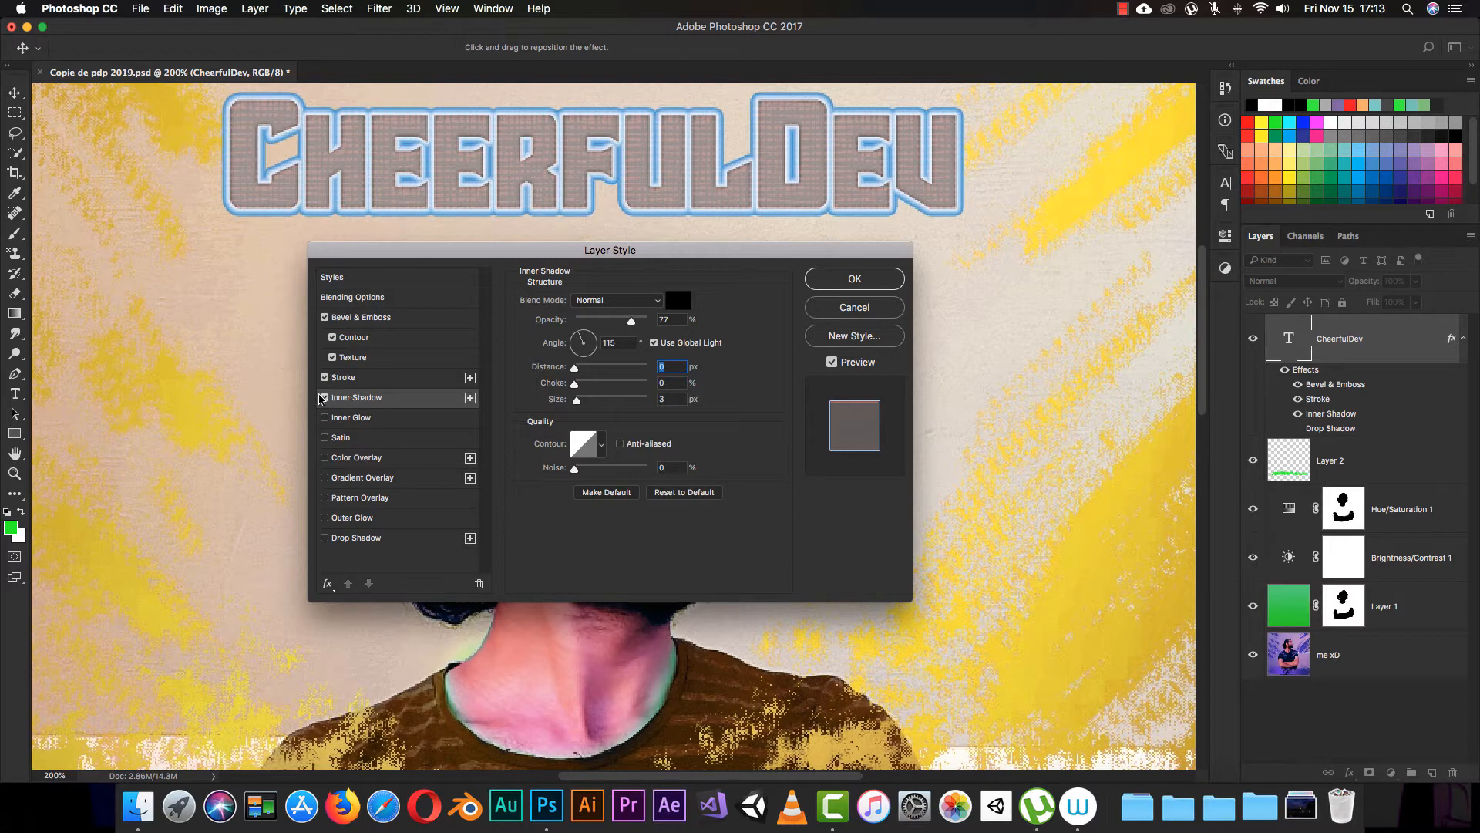
Step: Disable Inner Shadow and enable Inner Glow on the CheerfulDev lettering
left_click(321, 398)
left_click(325, 398)
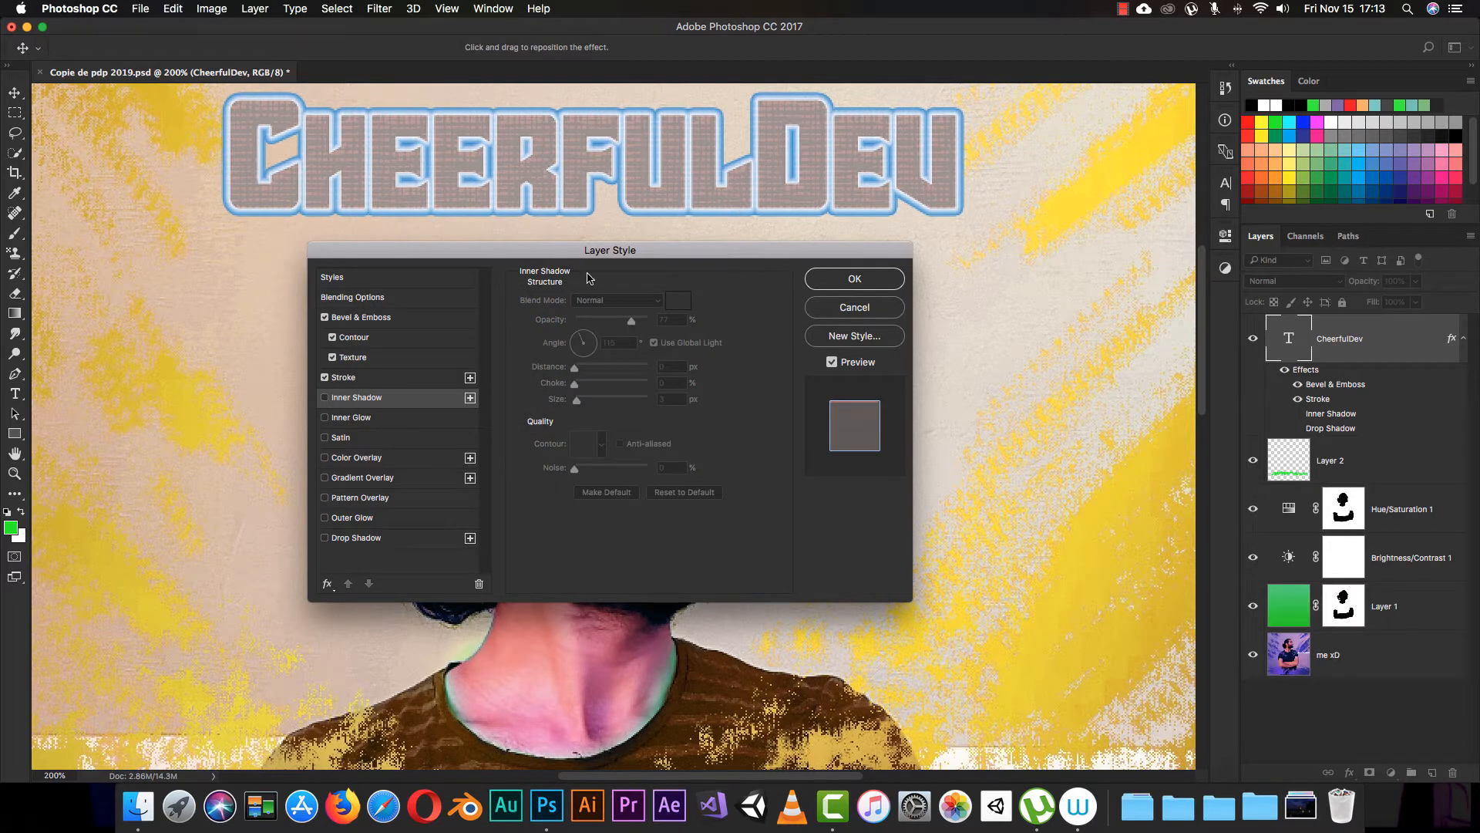
left_click(349, 419)
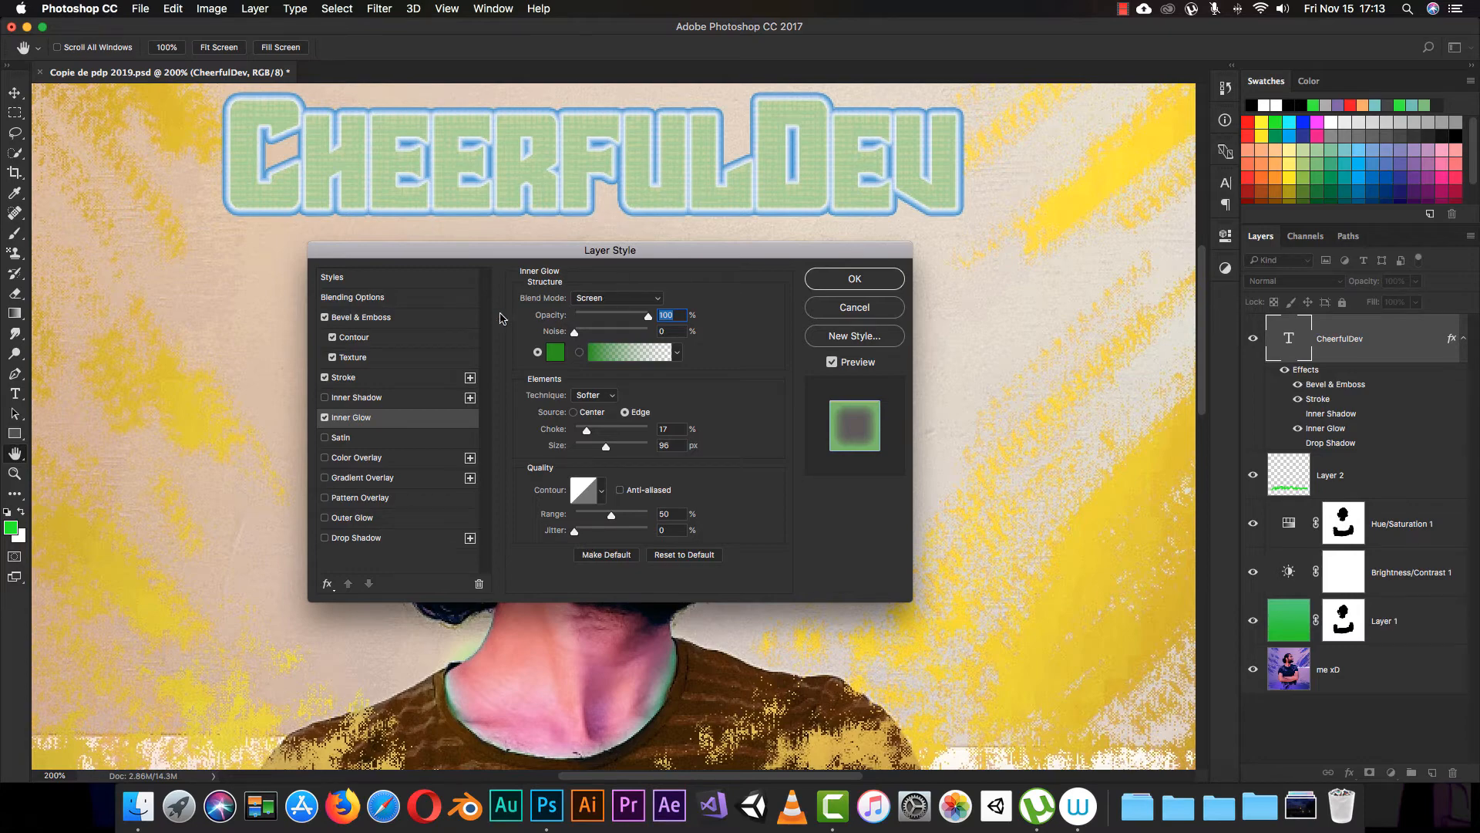
Step: Review the Bevel & Emboss and Stroke settings, and return to the Inner Glow settings
left_click(364, 324)
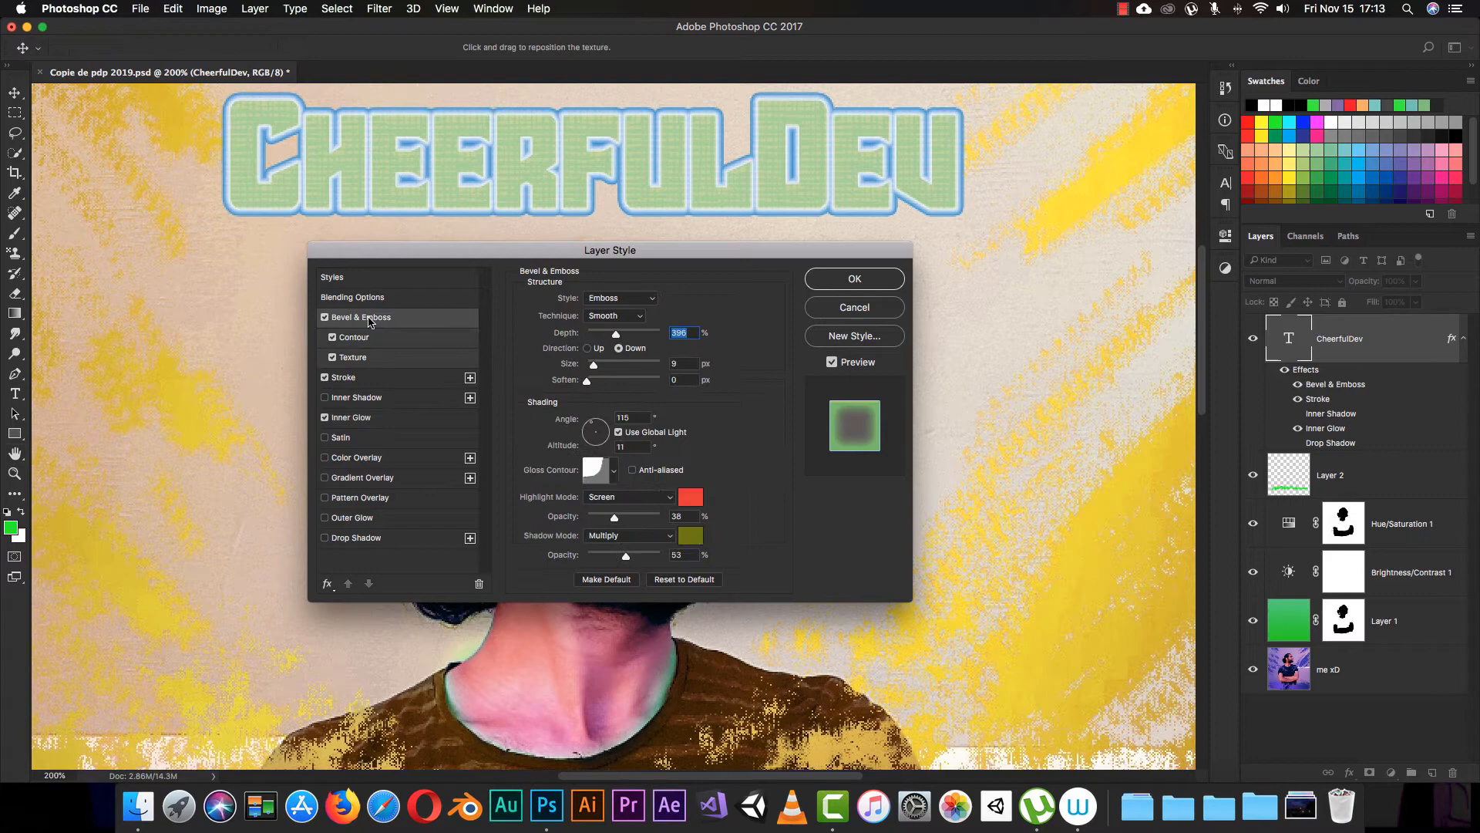
left_click(363, 378)
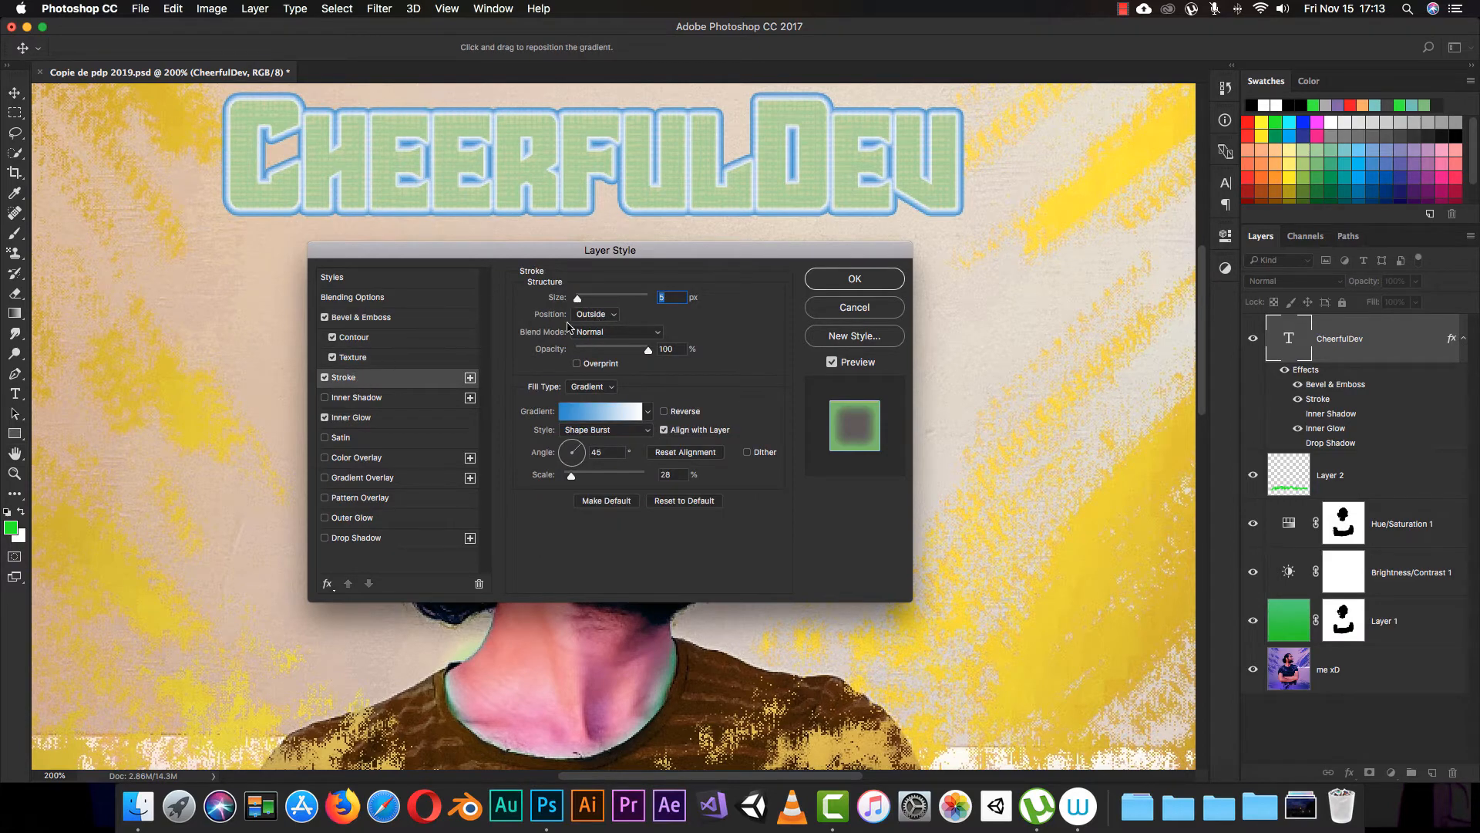
left_click(352, 421)
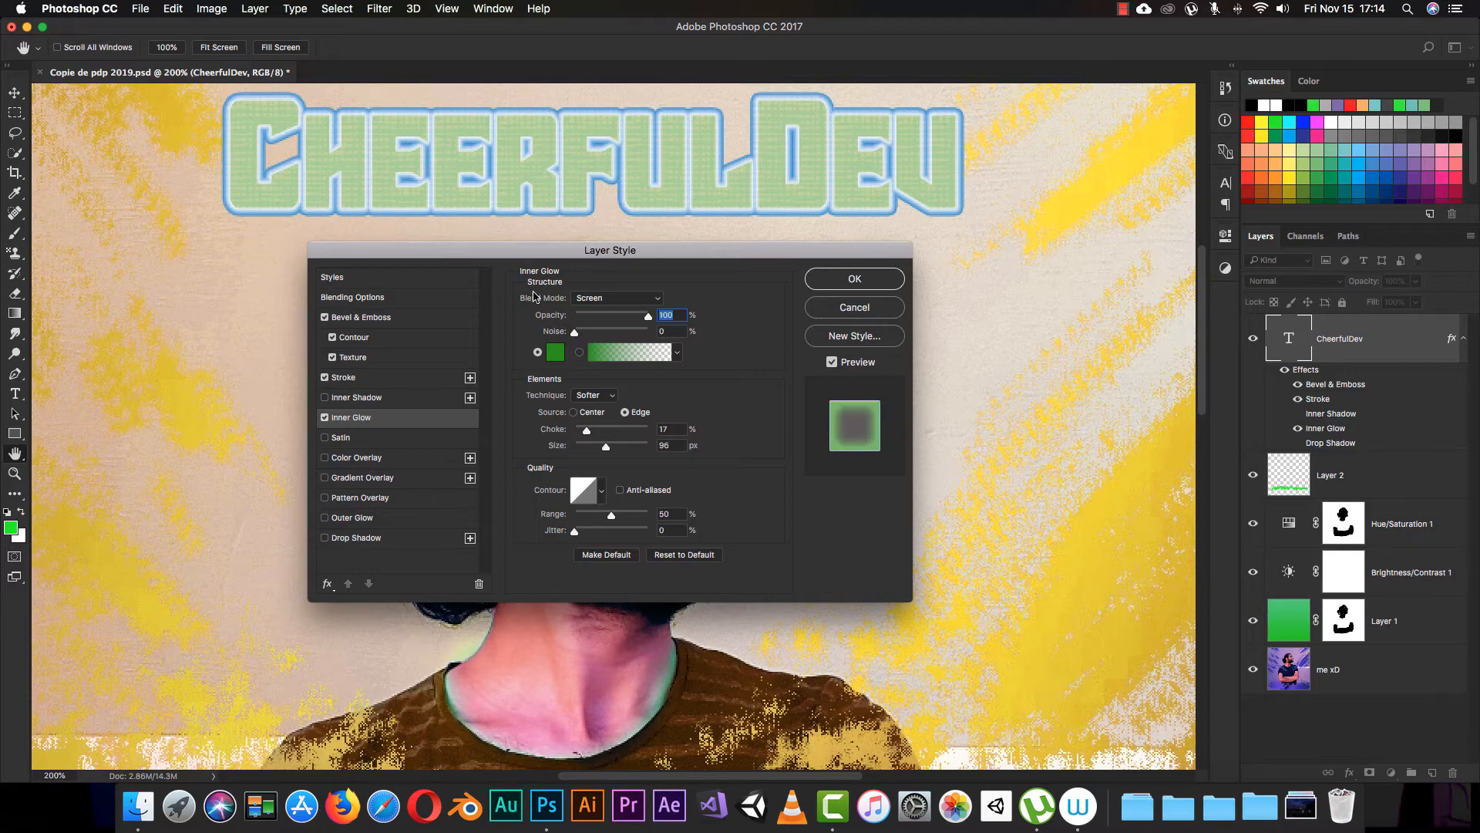
Step: Try the Normal and Color Dodge blend modes for the inner glow, keep Screen, and set its opacity to 44%
left_click(662, 298)
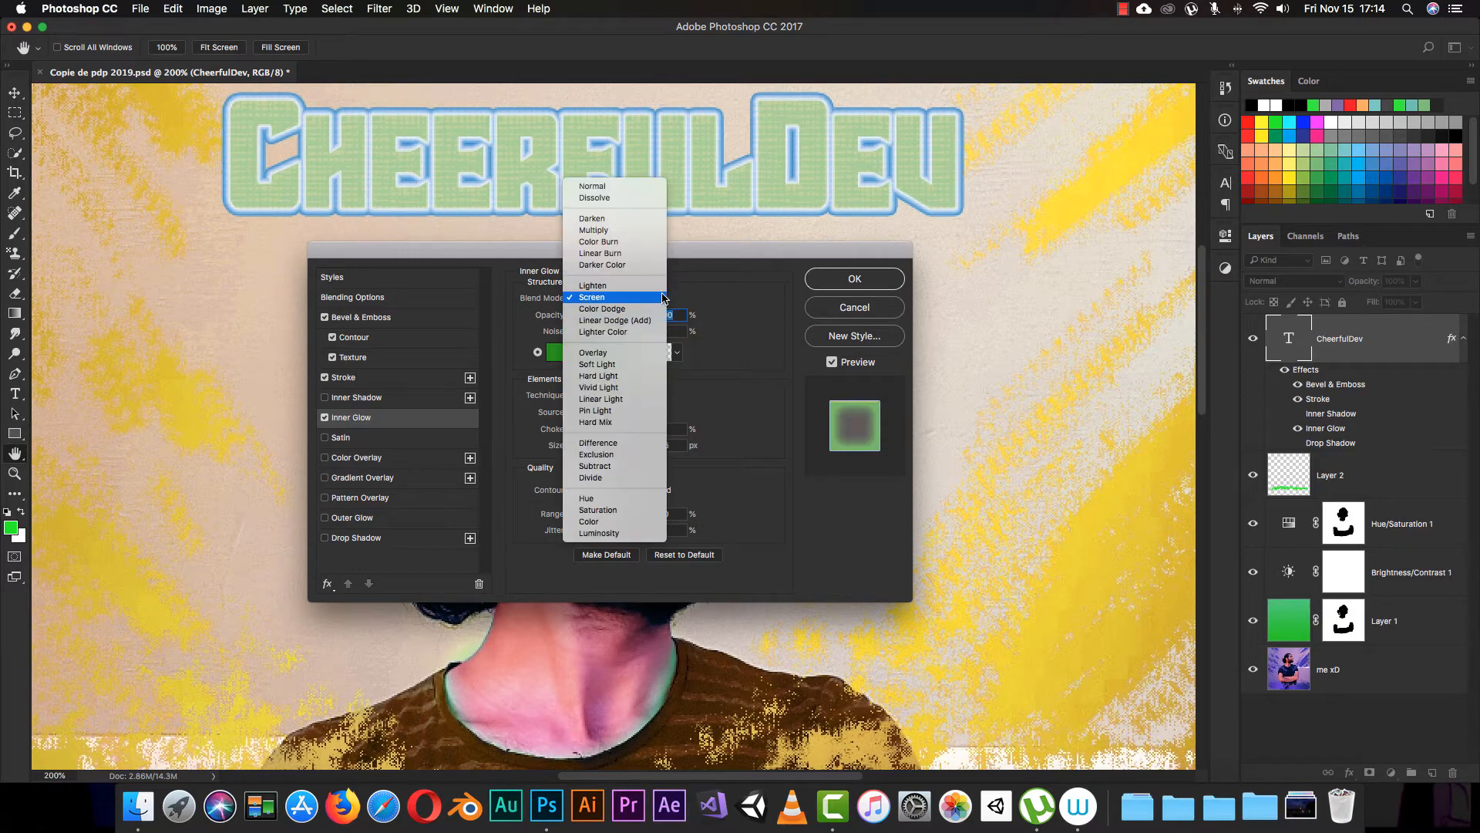
left_click(609, 187)
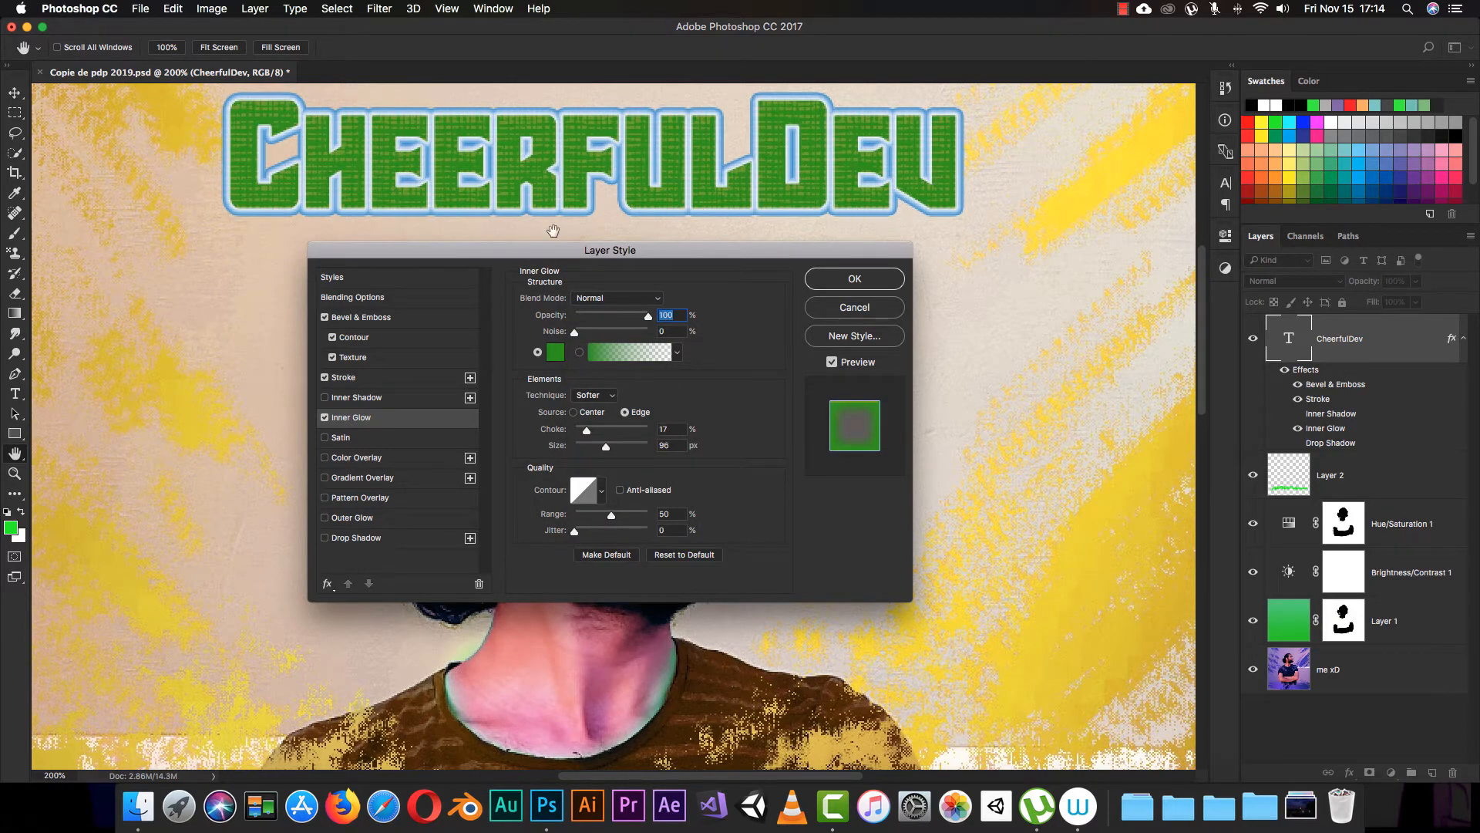
left_click(654, 299)
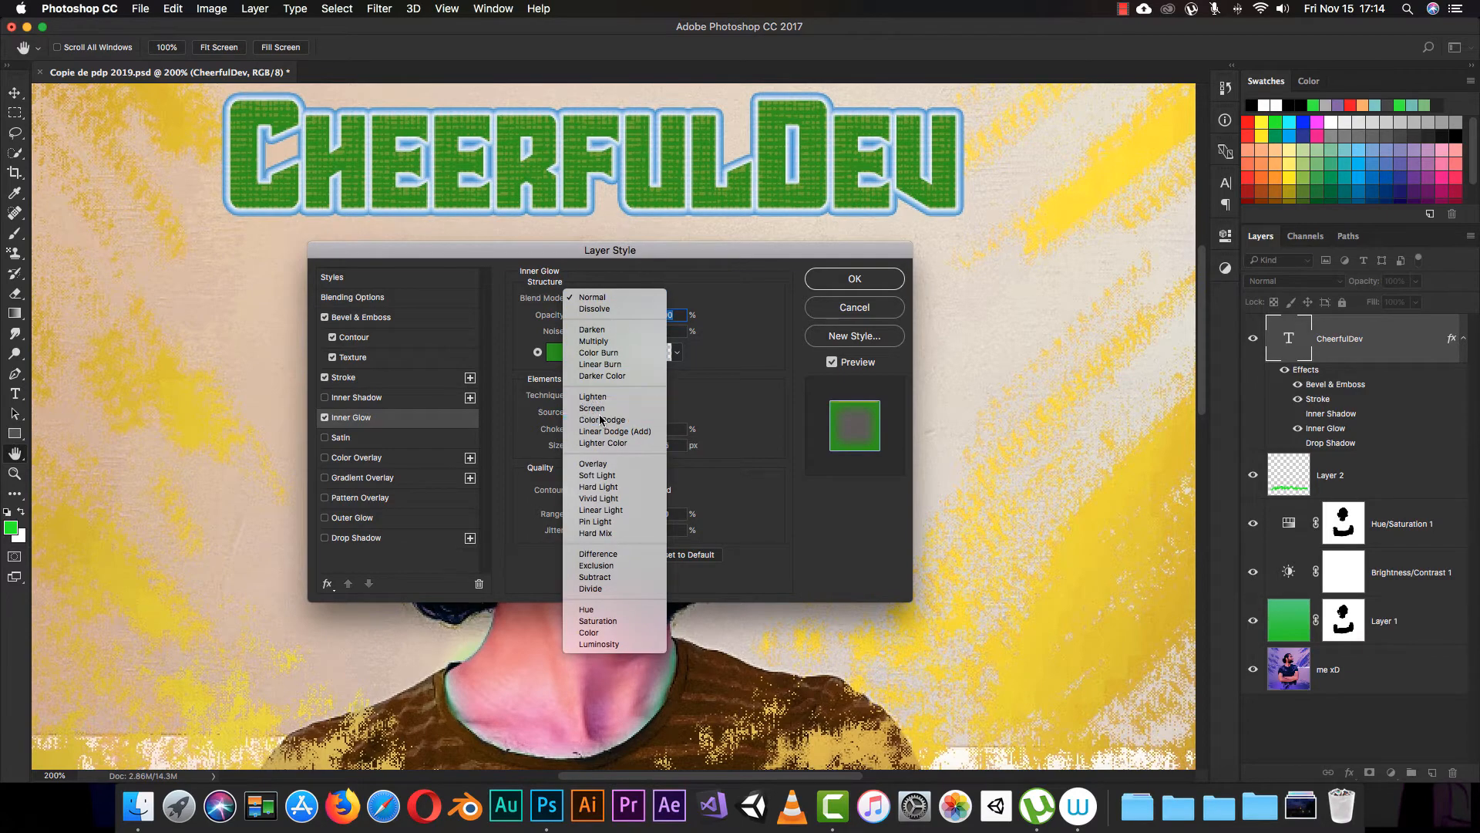
left_click(602, 419)
left_click(650, 300)
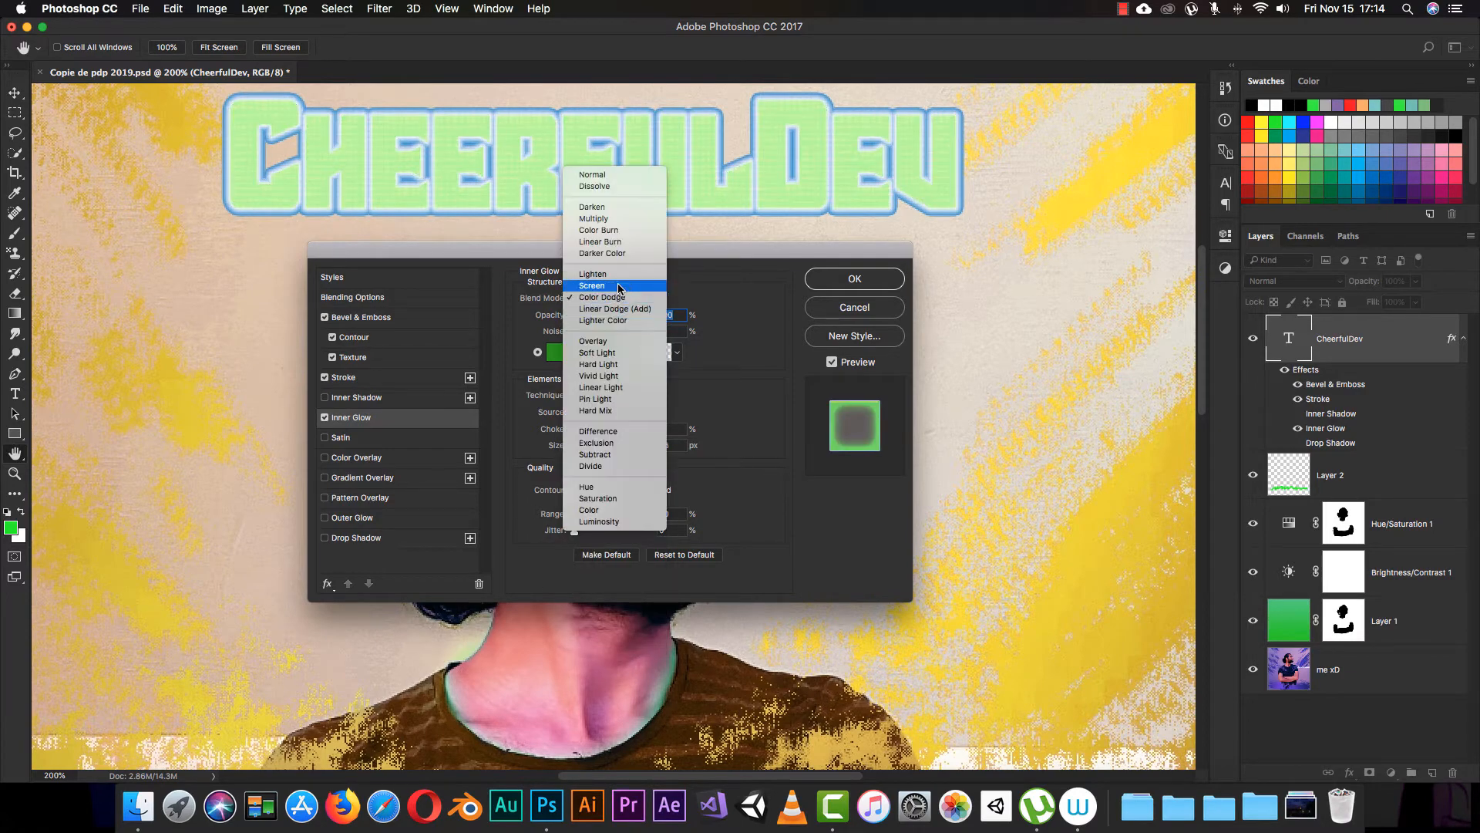
left_click(613, 286)
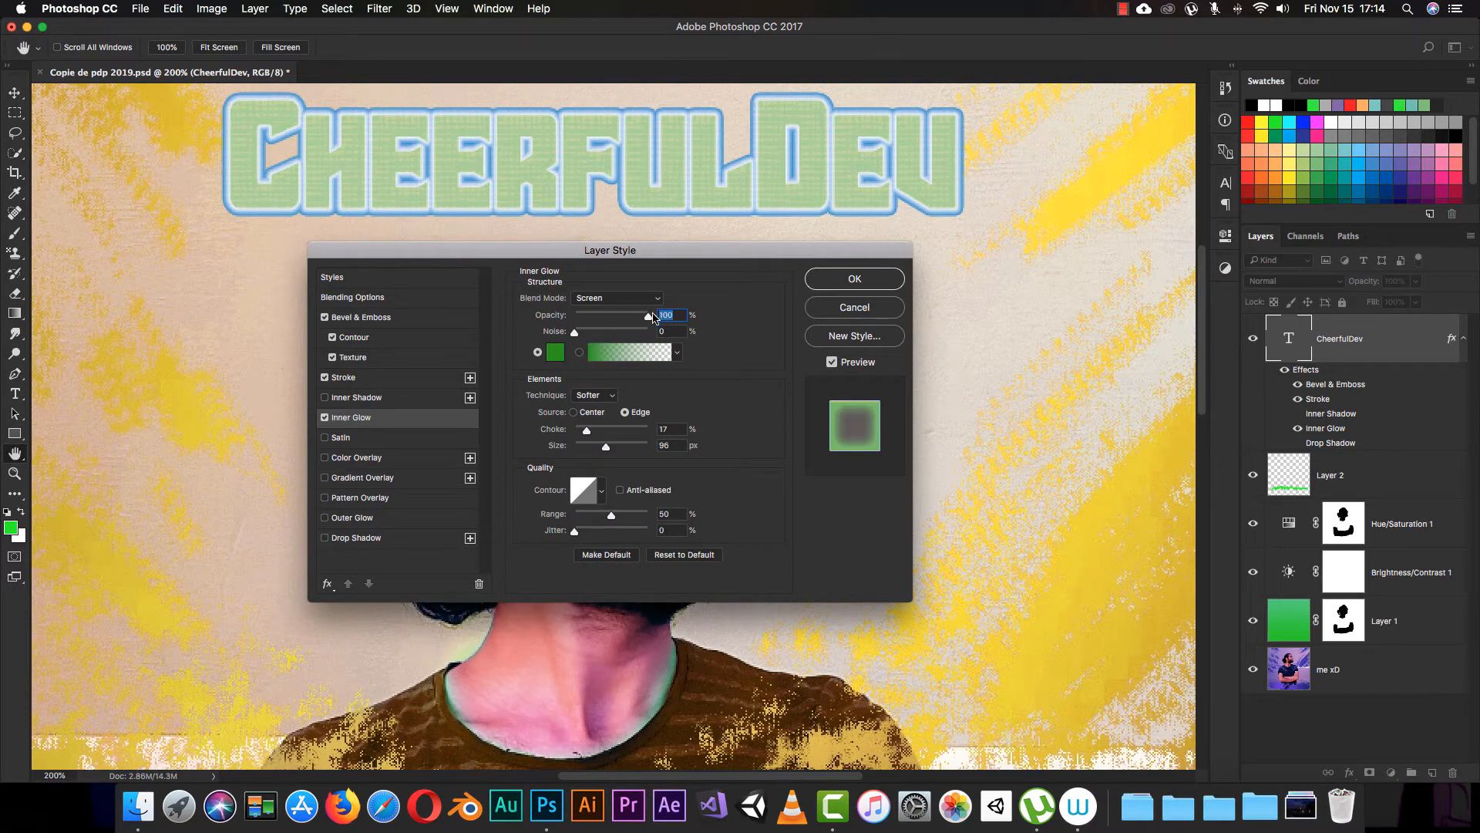
left_click_drag(646, 316, 610, 317)
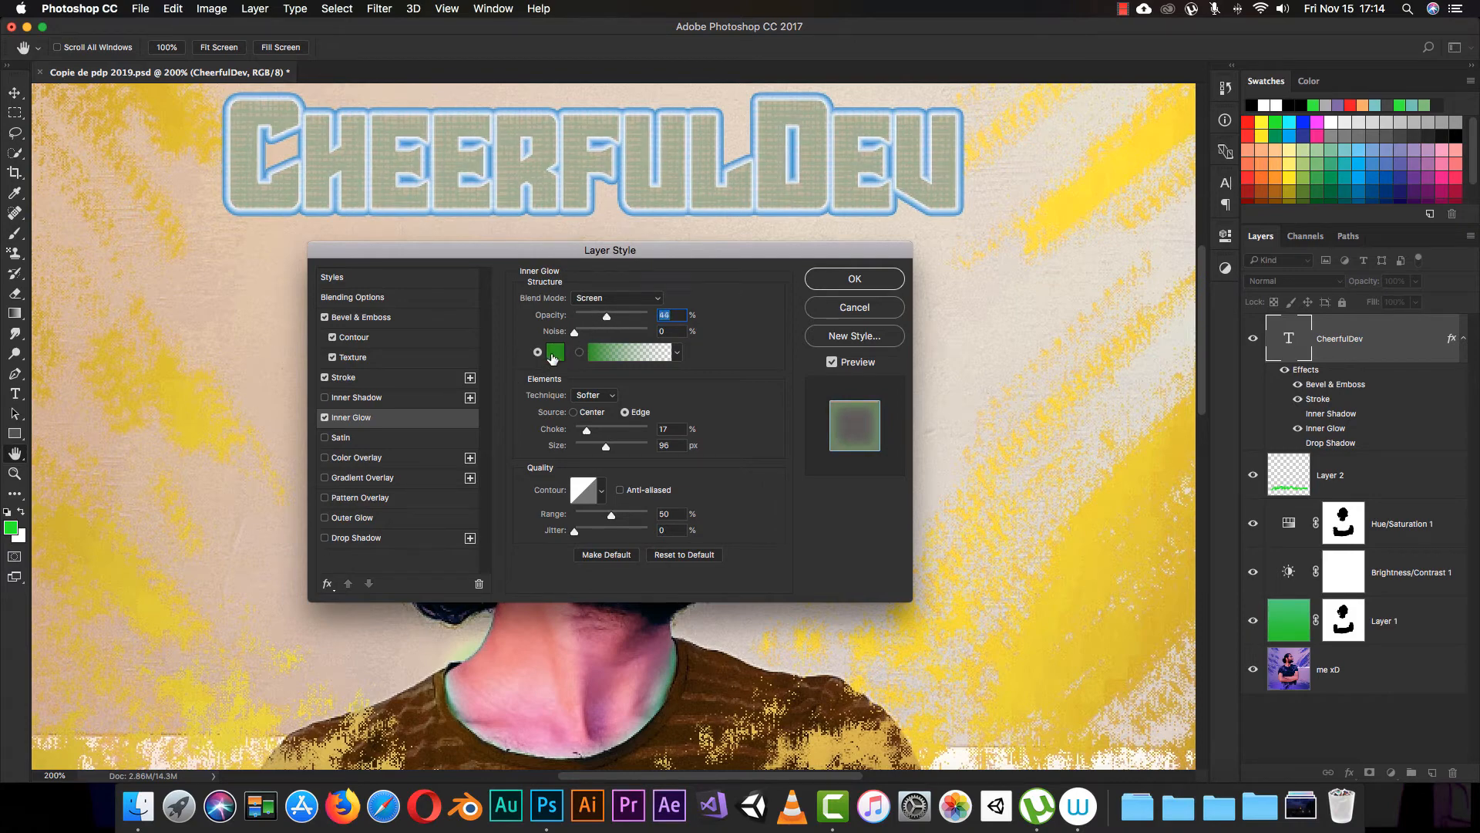
Step: Try the Color to Transparent gradient as the inner glow's fill, and switch back to the solid green color
left_click(580, 353)
left_click(668, 354)
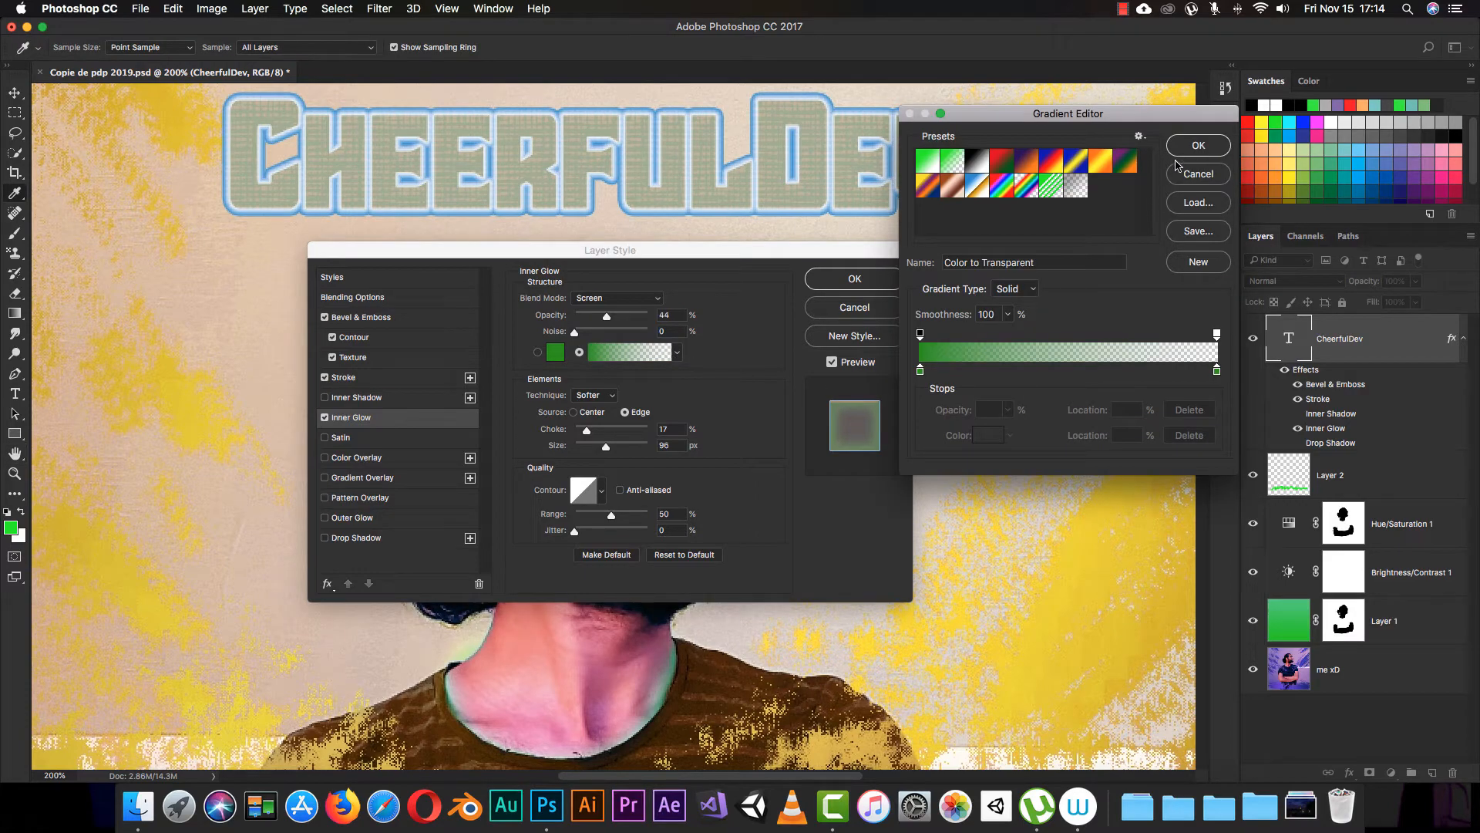
left_click(1198, 145)
left_click(537, 353)
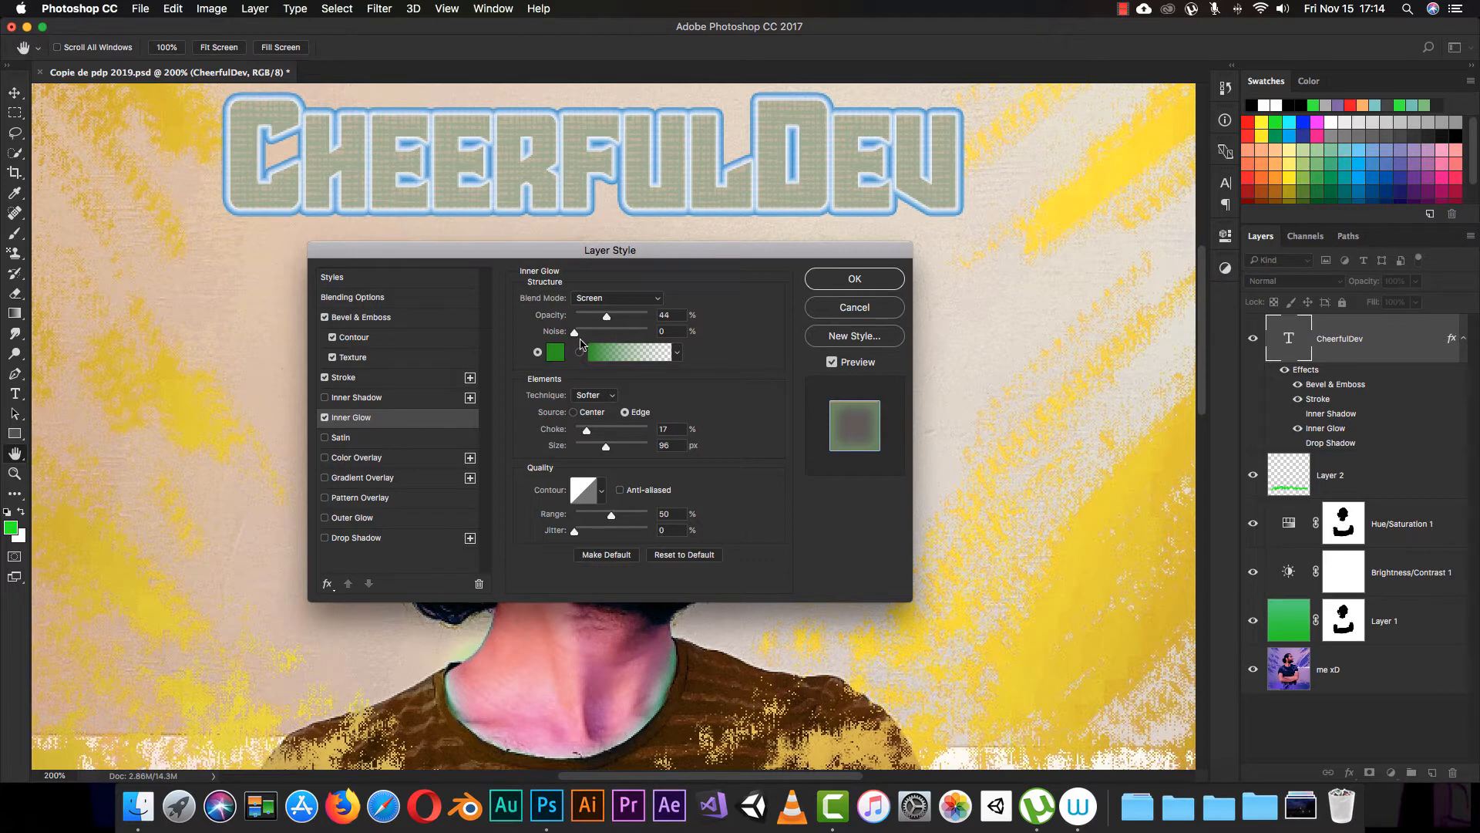
Step: Try high noise and the Center source for the inner glow, restoring 0% noise and the Edge source
left_click_drag(572, 336, 650, 333)
left_click_drag(652, 338, 545, 334)
left_click(573, 412)
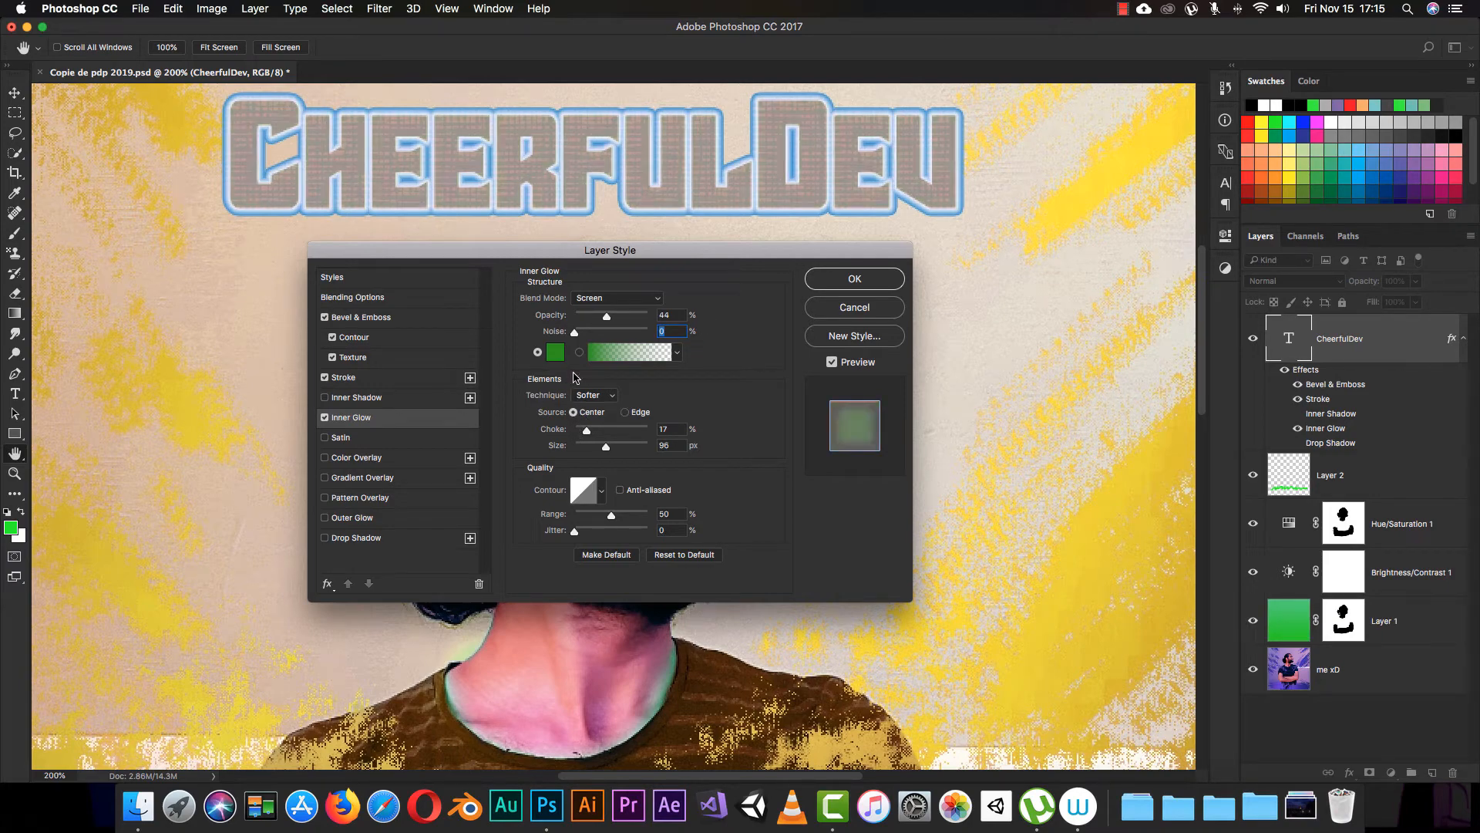
left_click(624, 413)
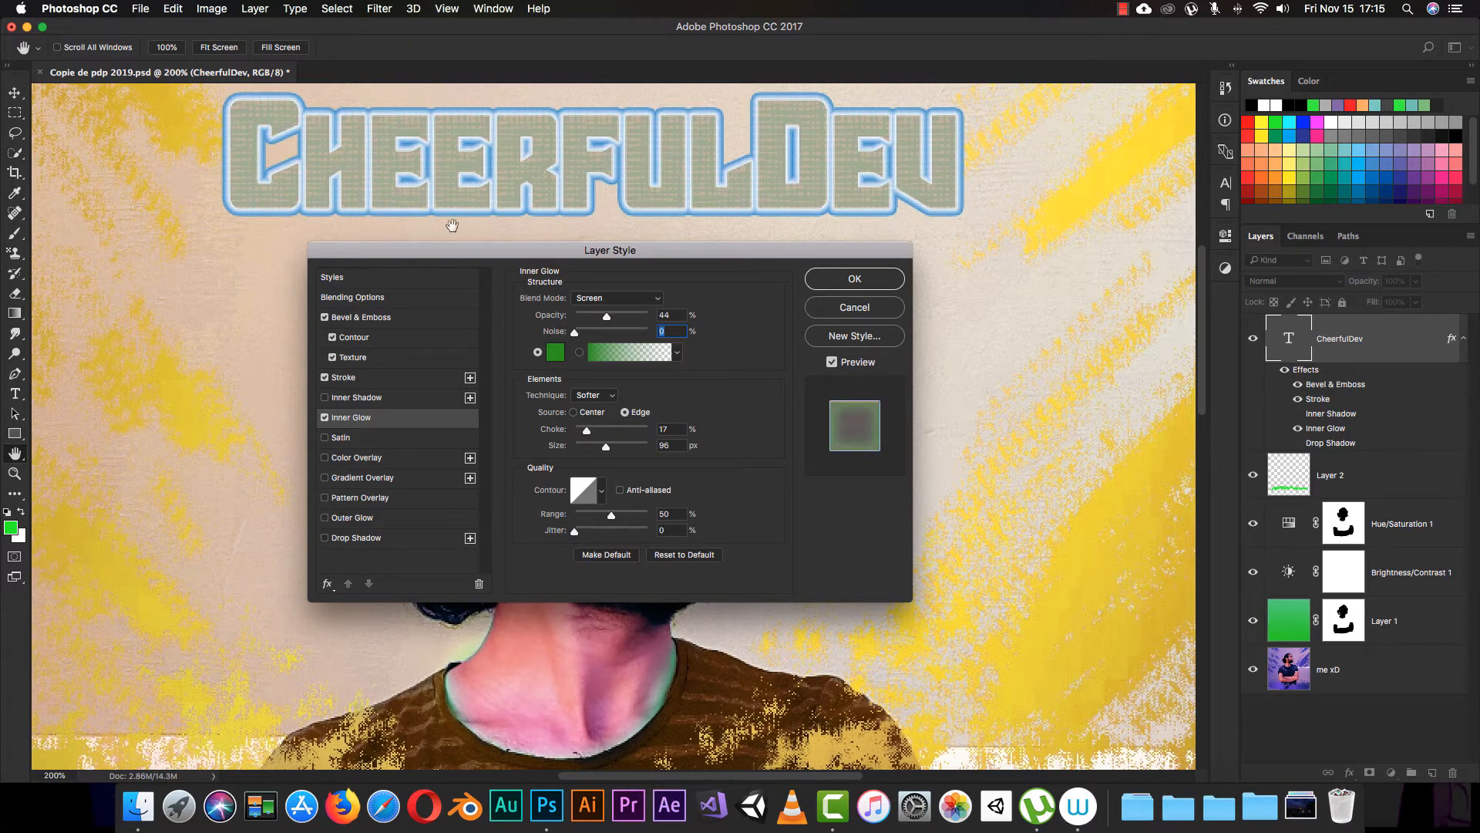
Step: Try the Precise technique for the inner glow, and switch back to Softer
left_click(602, 395)
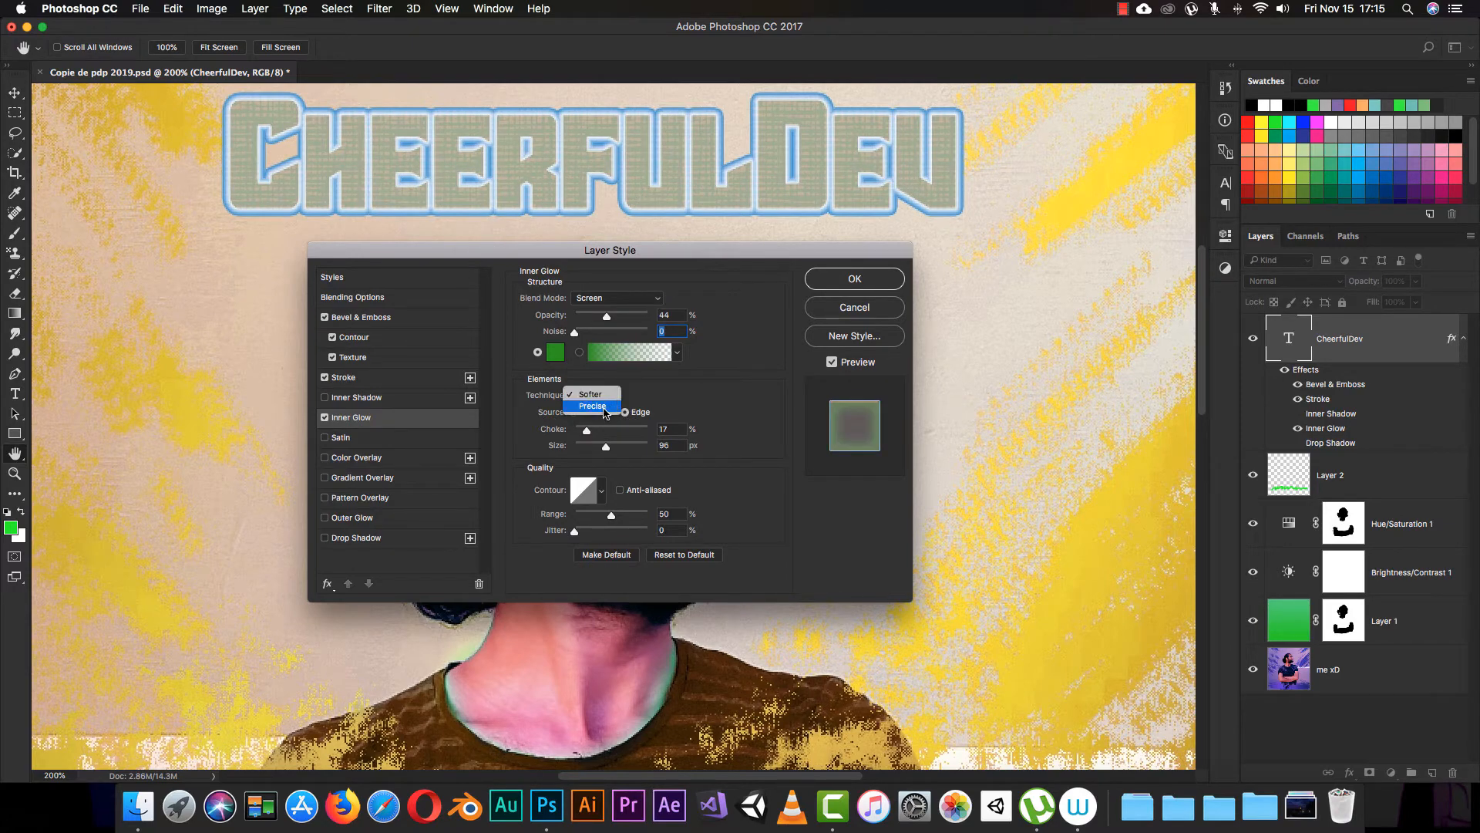
left_click(604, 409)
left_click(602, 395)
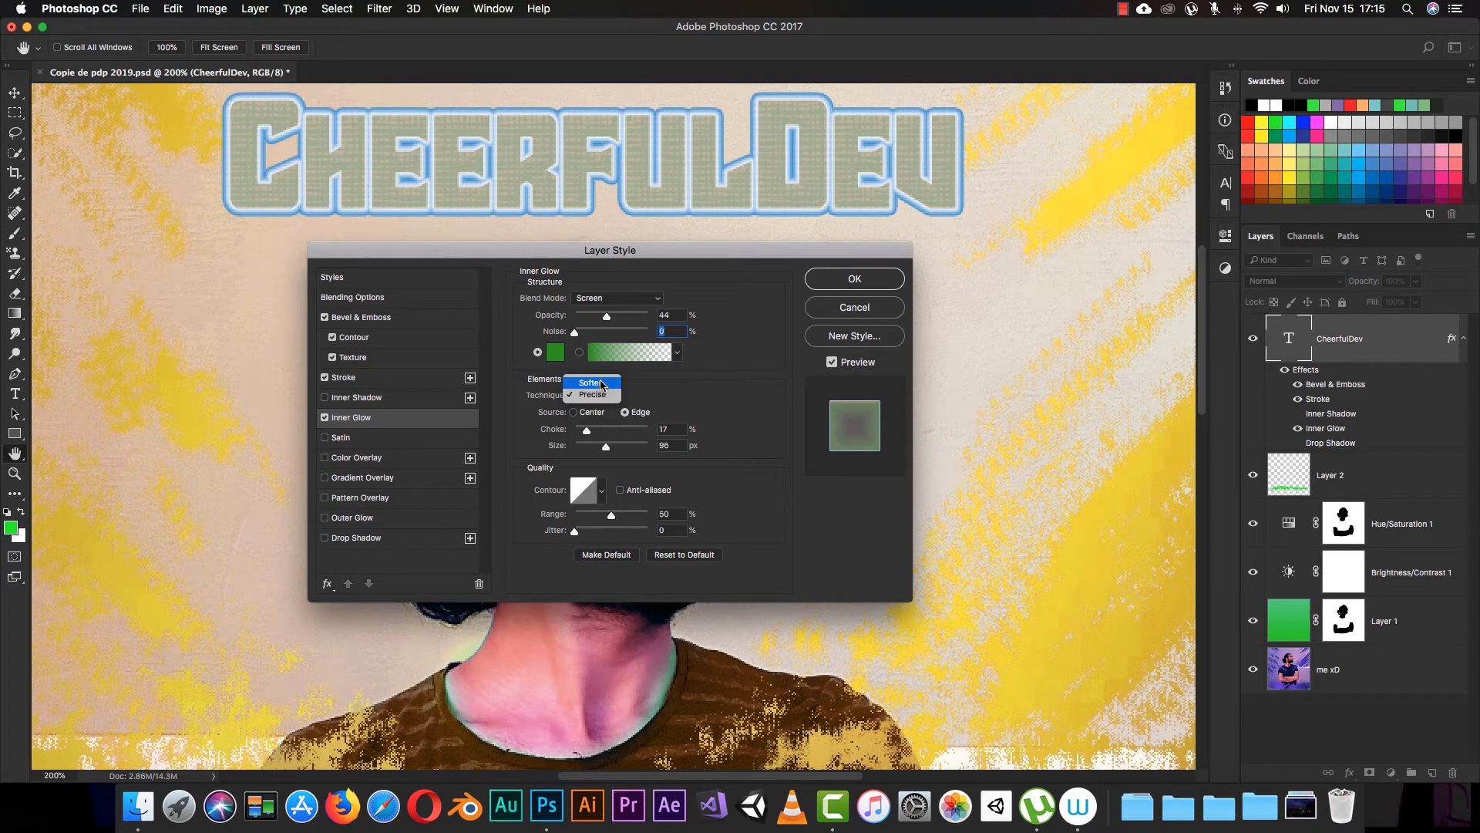
left_click(590, 383)
Step: Set the inner glow's choke to 16%, size to 38 px and range to 87%, using the double-peaked contour
mouse_move(588, 433)
left_mouse_down()
mouse_move(617, 431)
mouse_move(572, 454)
mouse_move(644, 451)
mouse_move(590, 453)
mouse_move(603, 432)
mouse_move(587, 437)
left_mouse_up()
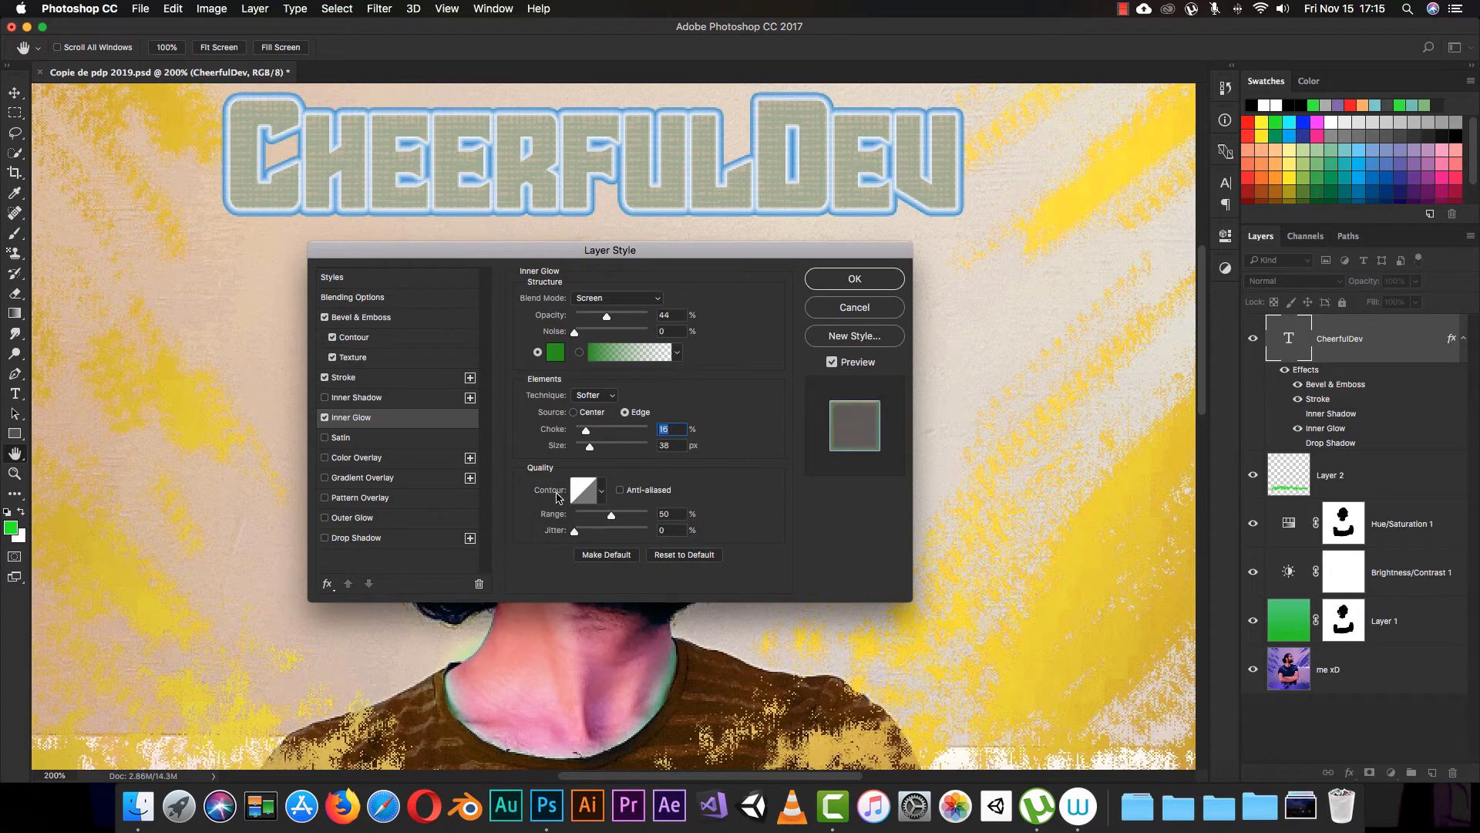
left_click(603, 493)
left_click(558, 549)
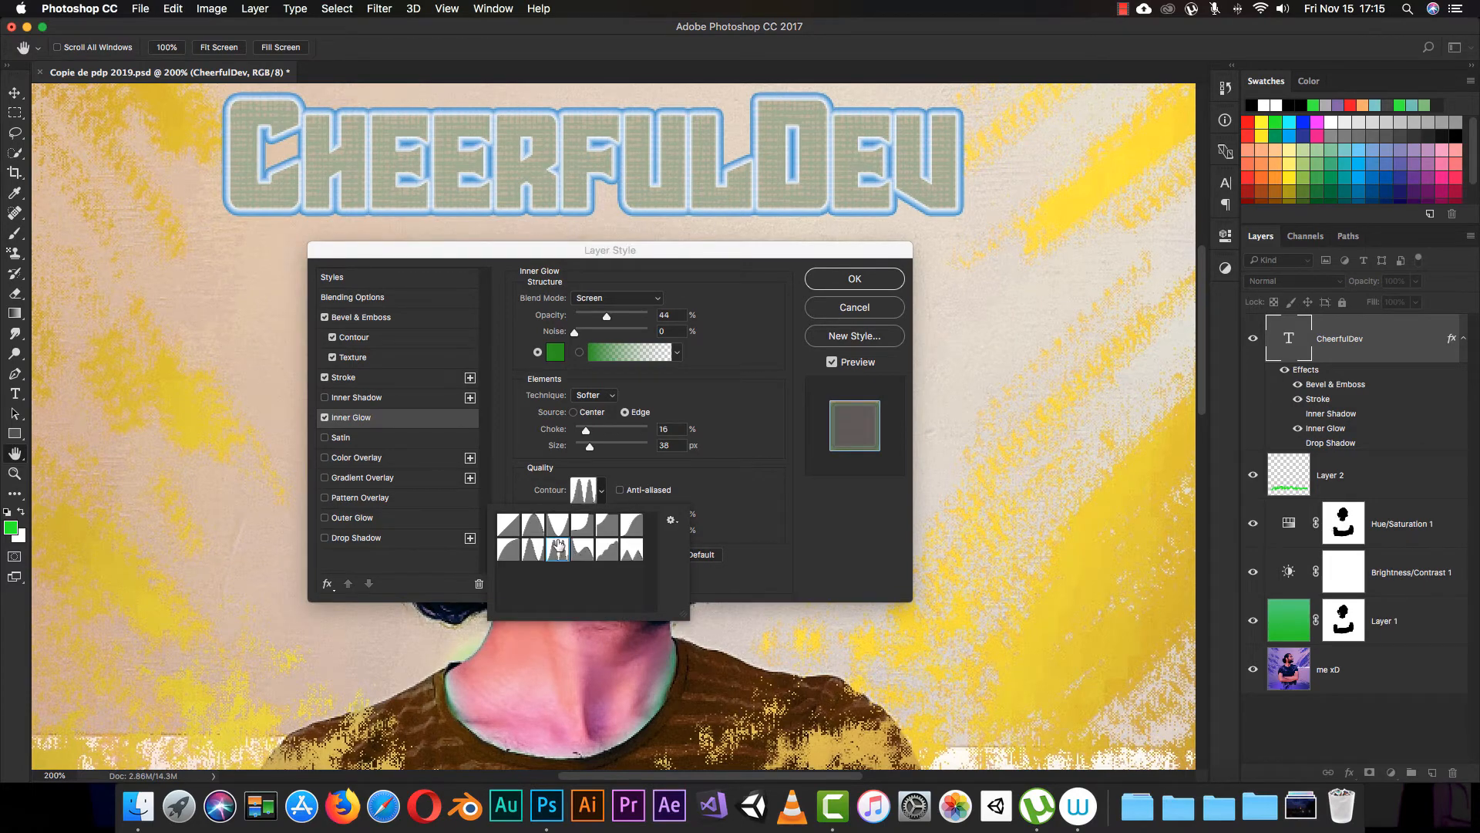
left_click(640, 475)
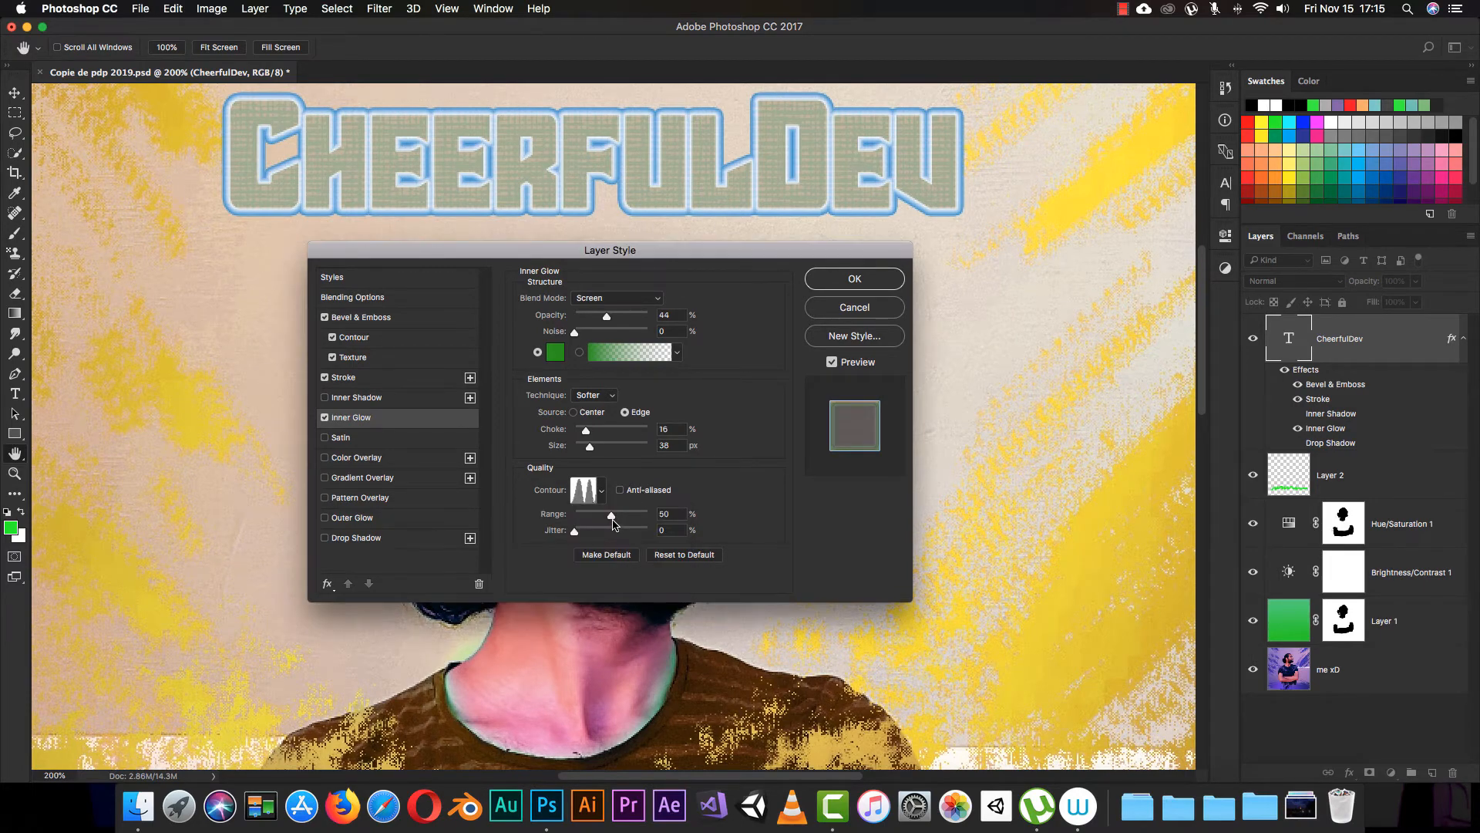
left_click_drag(613, 523, 562, 550)
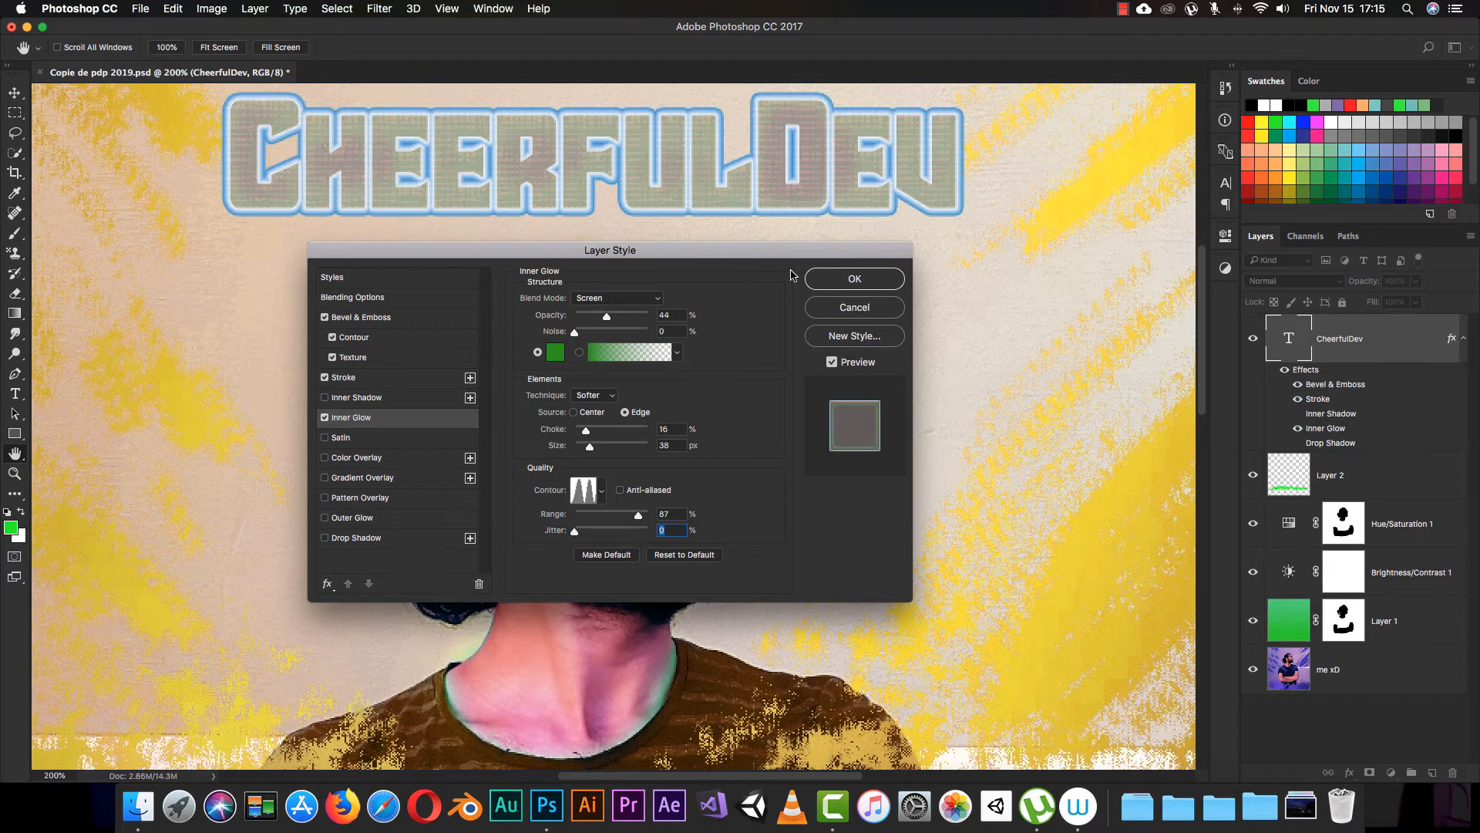
Step: Turn off Inner Glow and enable the Satin effect on the CheerfulDev text, showing its settings
left_click(323, 420)
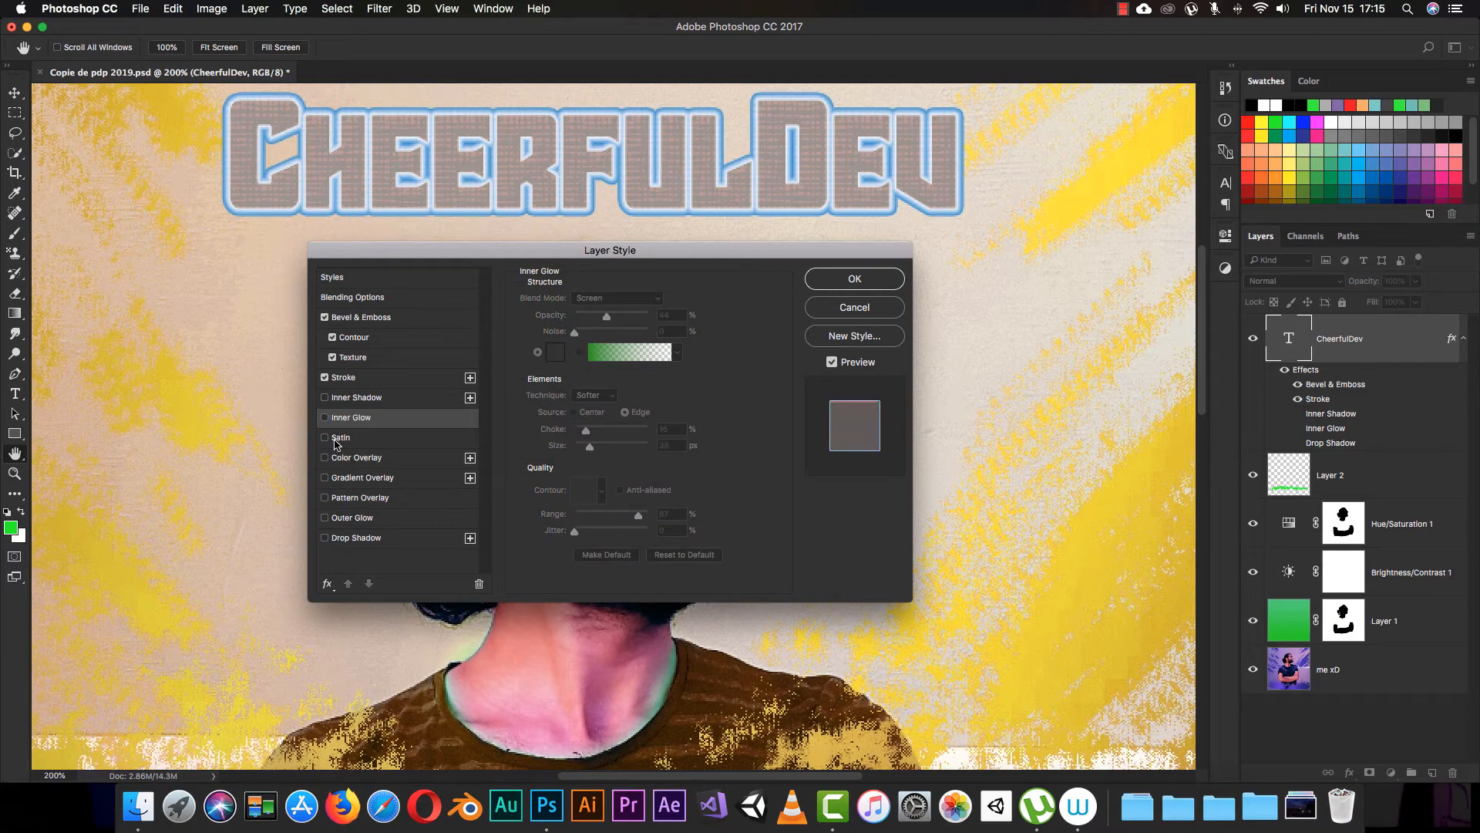
left_click(325, 437)
left_click(348, 441)
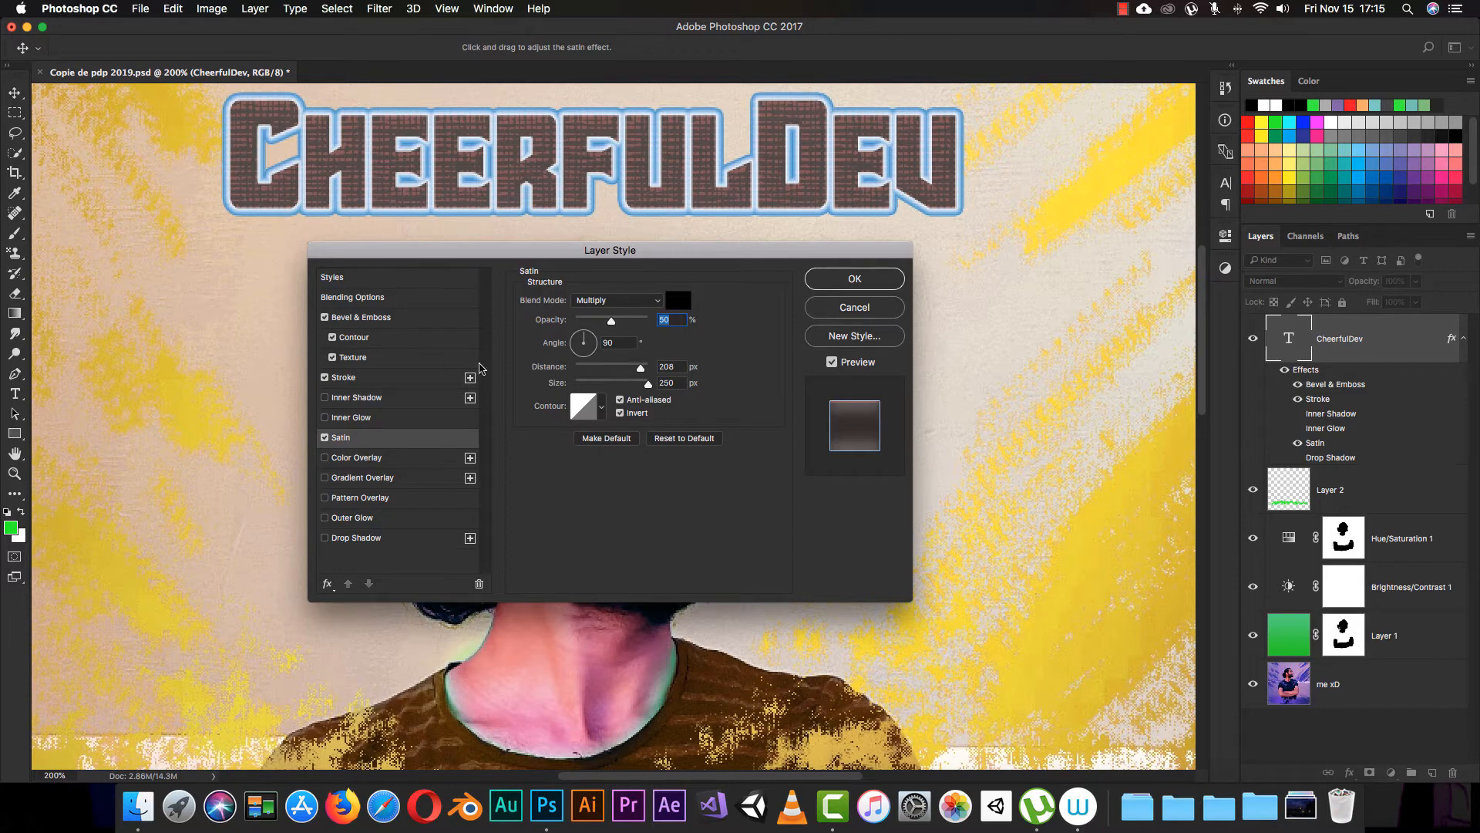
Step: Try Normal blending for the black satin, switch its blend mode to Screen, and adjust its remaining settings
left_click(639, 301)
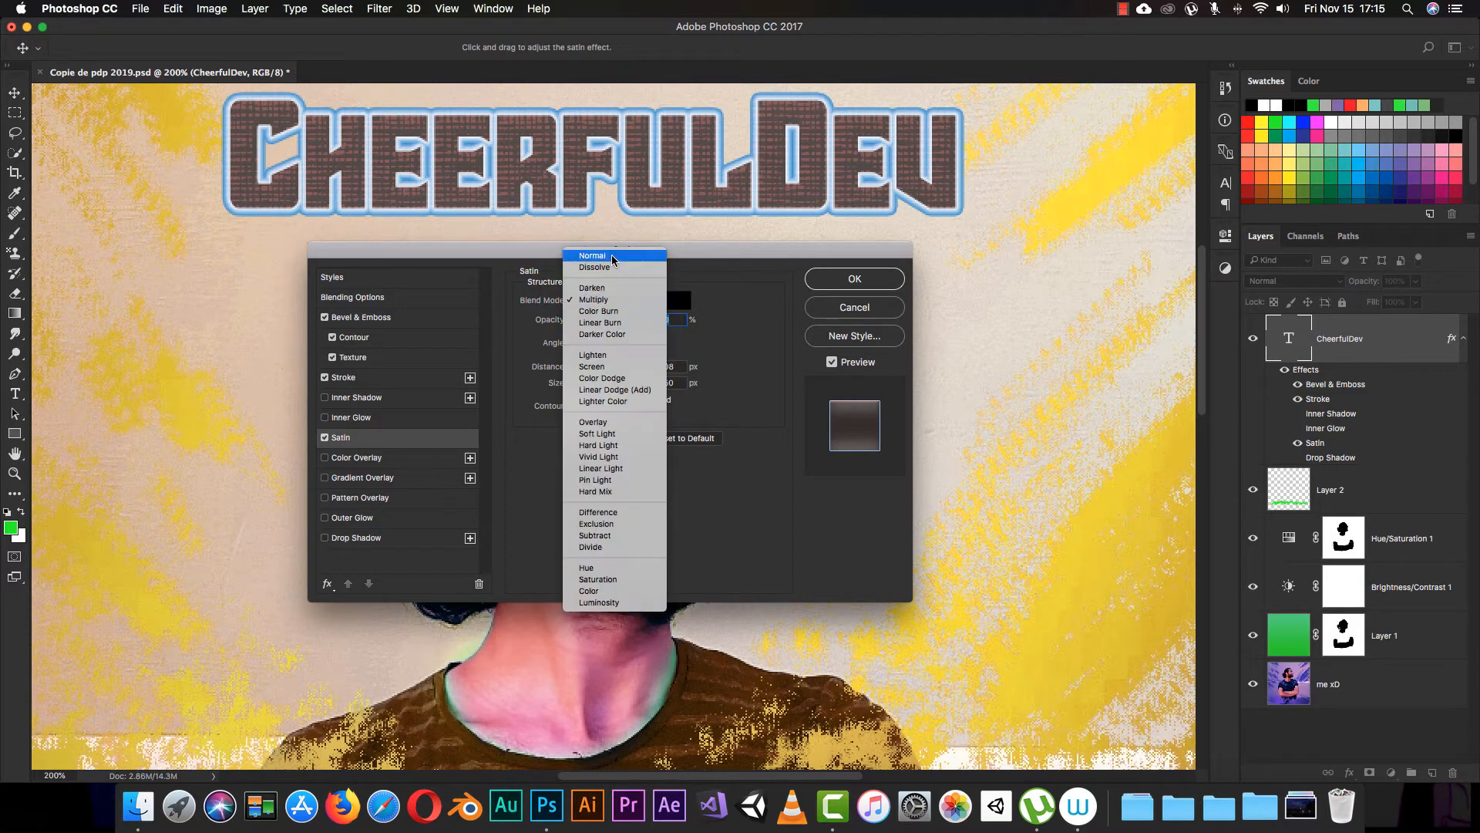
left_click(589, 253)
left_click(678, 301)
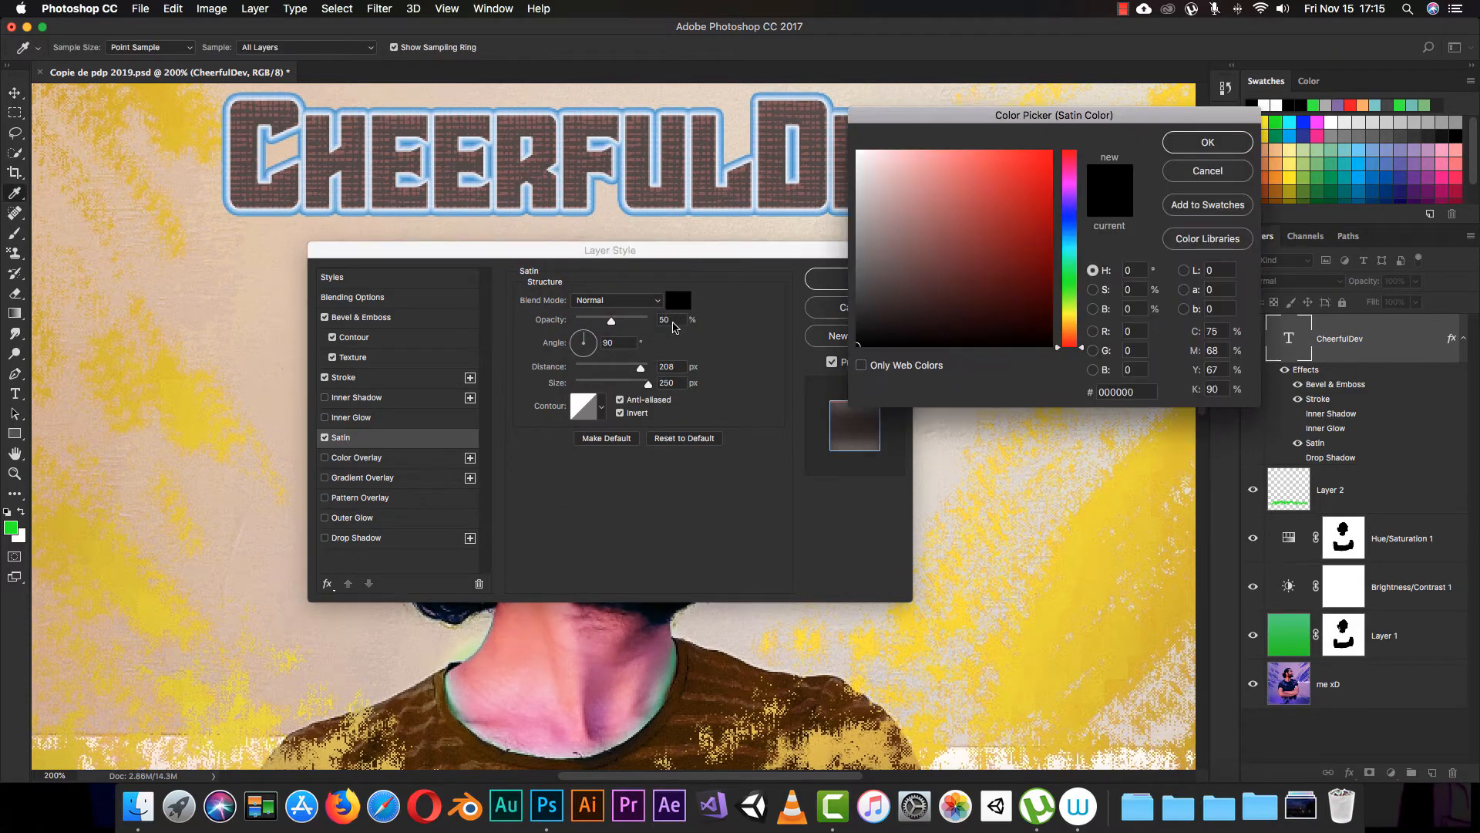
left_click(1168, 143)
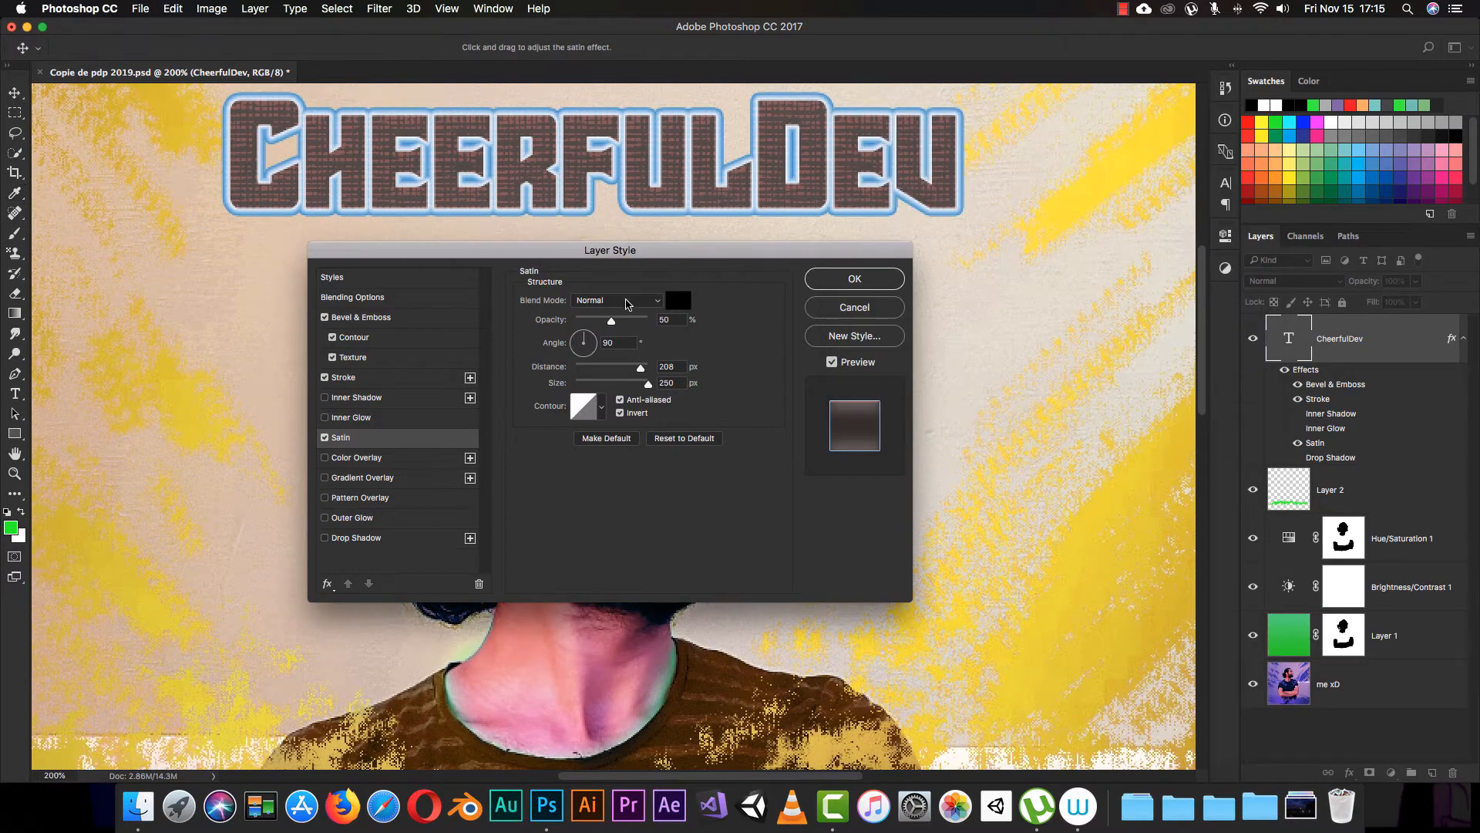
left_click(616, 300)
left_click(593, 411)
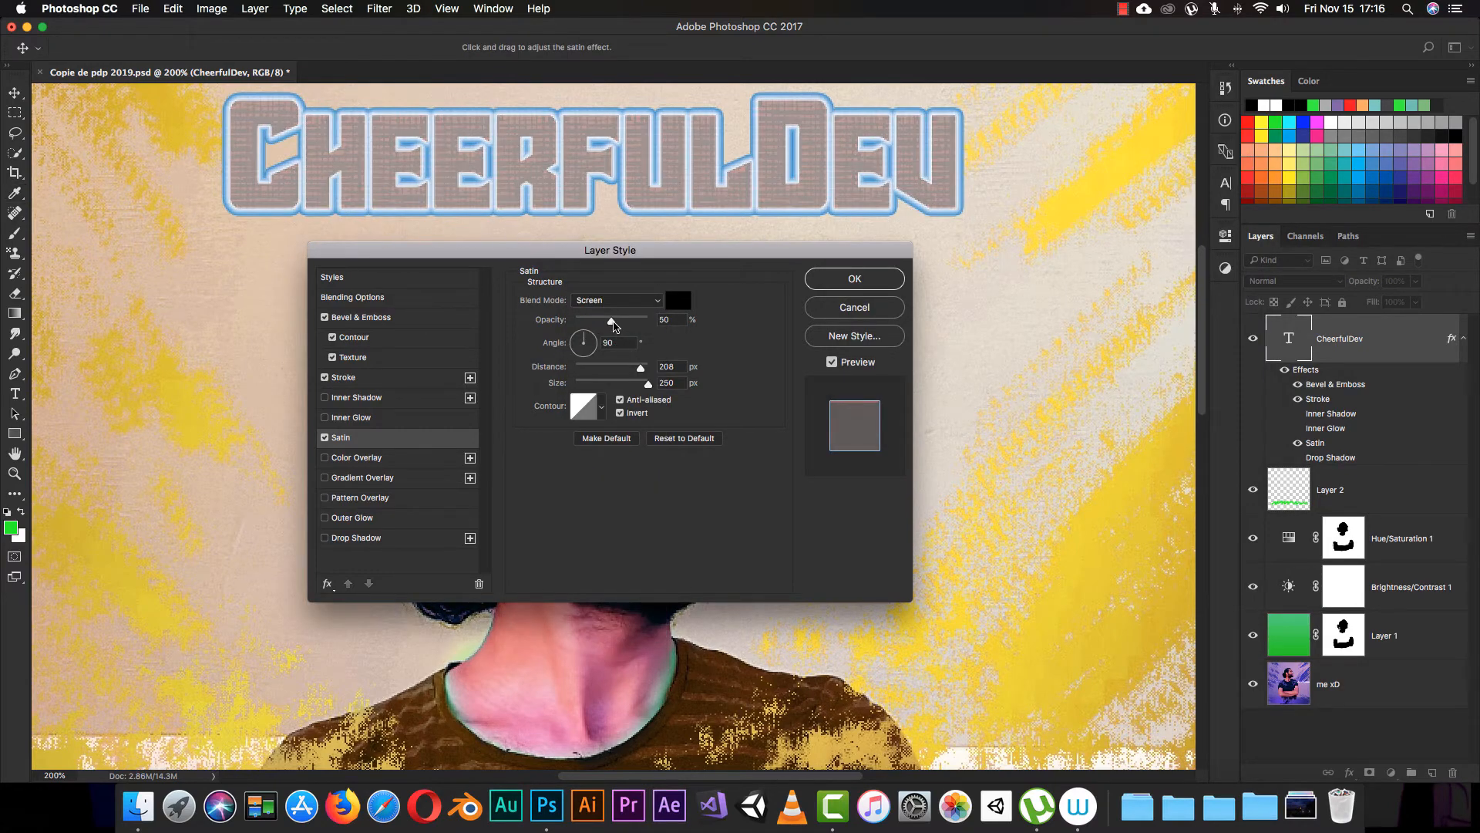
left_click_drag(613, 322, 591, 392)
Step: Turn off Contour, Texture, Stroke, Satin and Bevel & Emboss, leaving Color Overlay enabled as the text's only effect
left_click(332, 337)
left_click(339, 357)
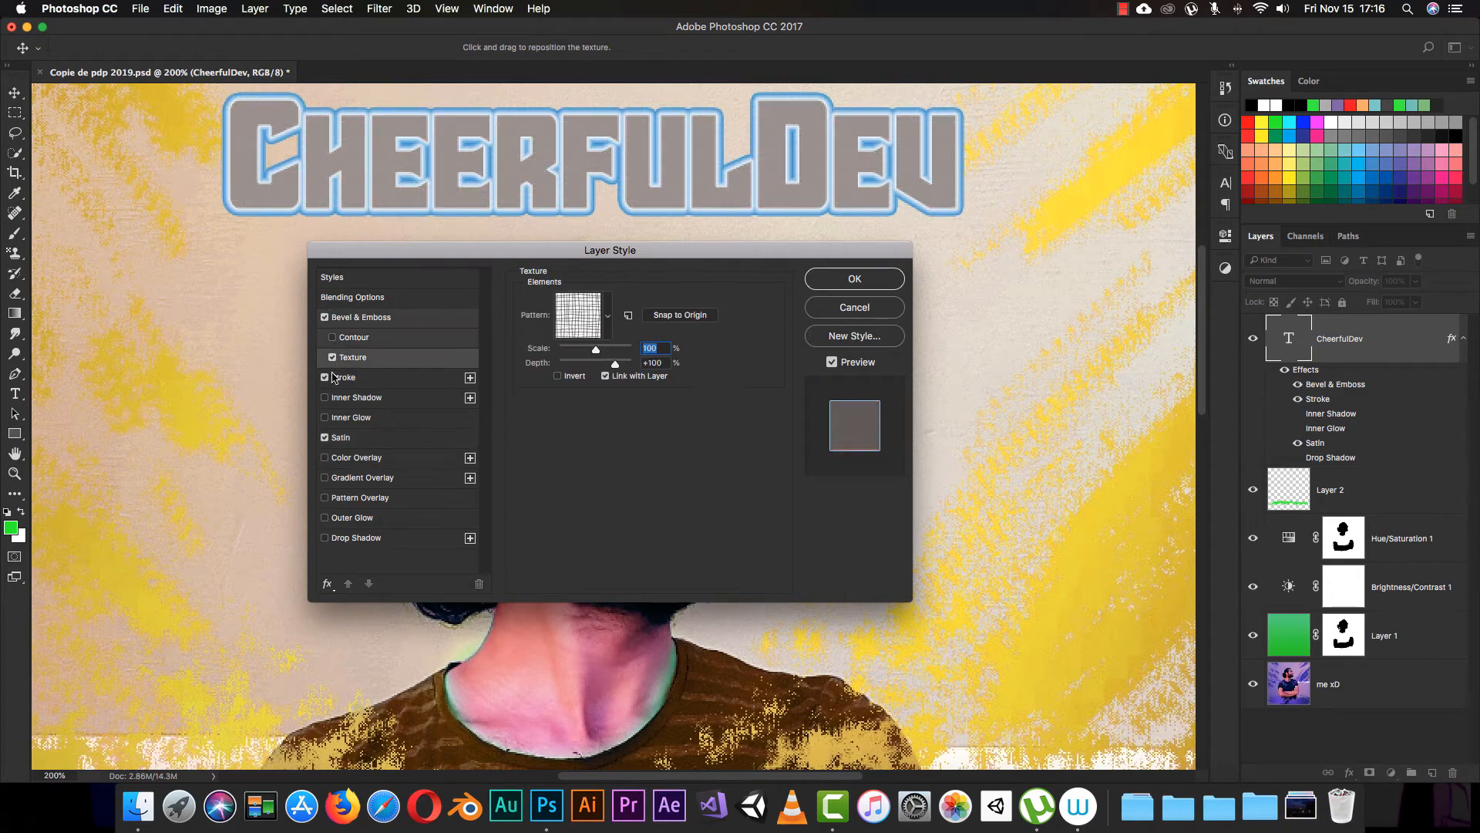
left_click(326, 379)
left_click(332, 357)
left_click(325, 377)
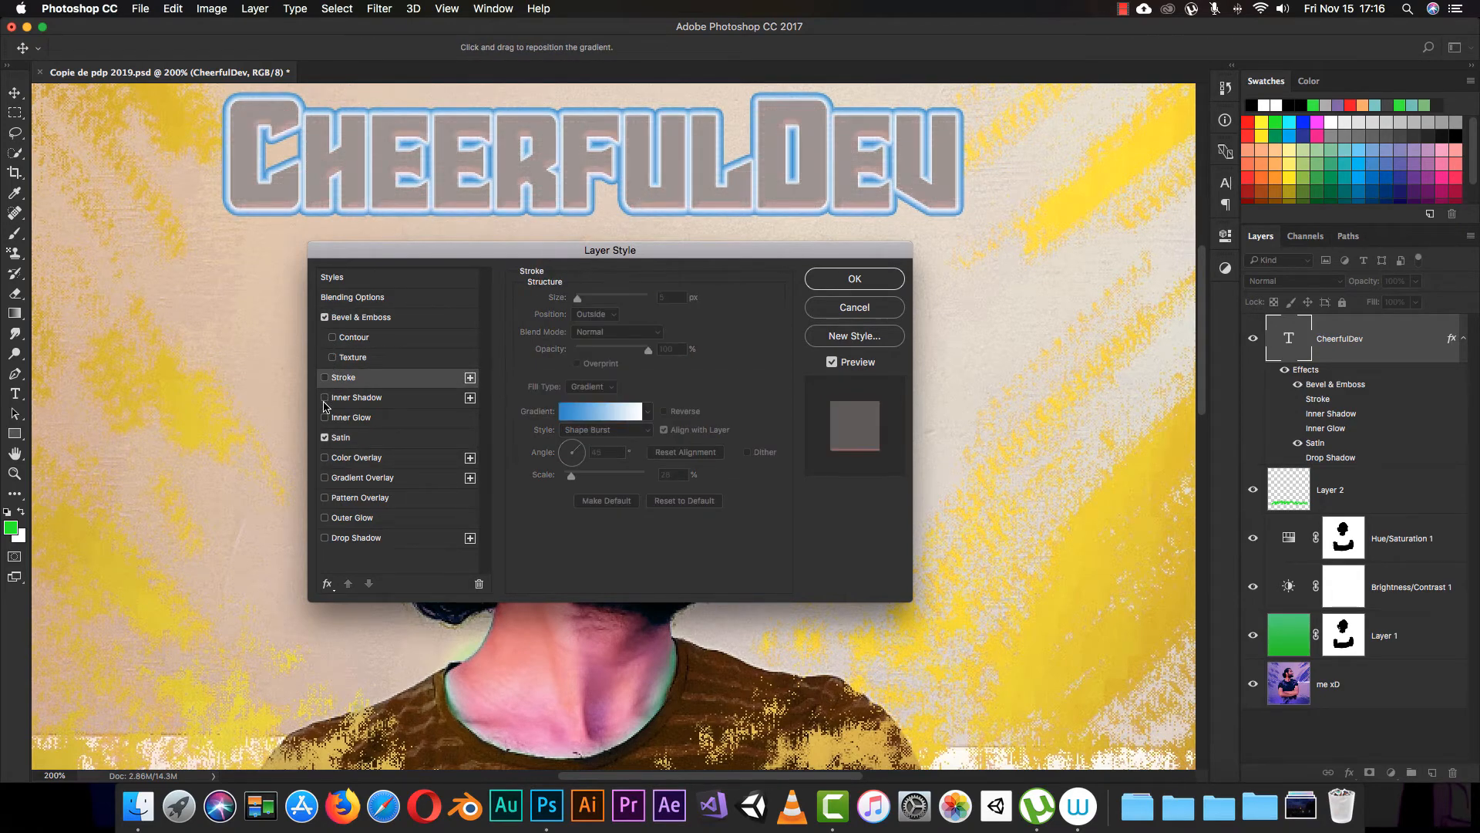
left_click(324, 438)
left_click(357, 460)
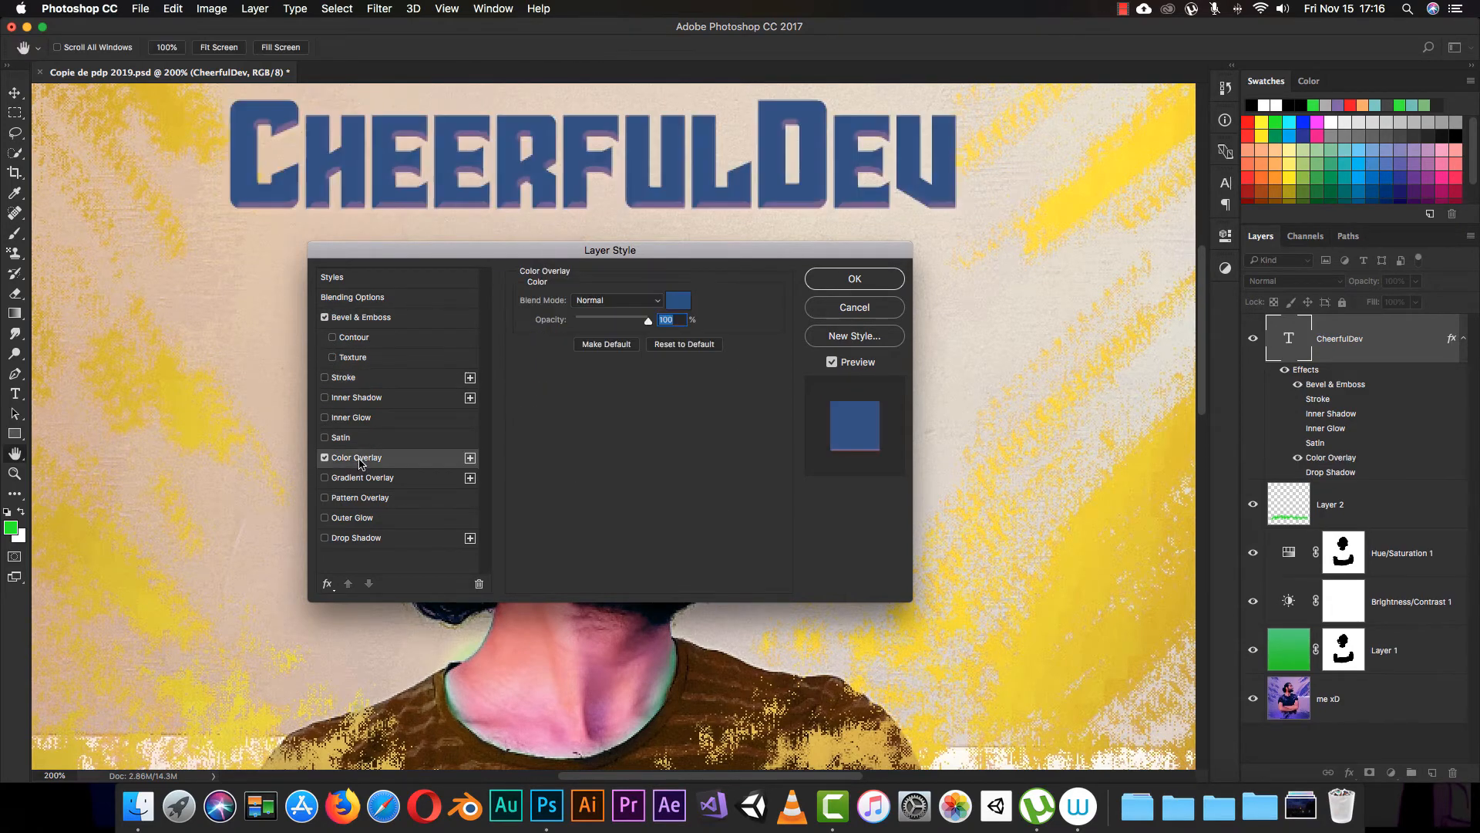
left_click(325, 318)
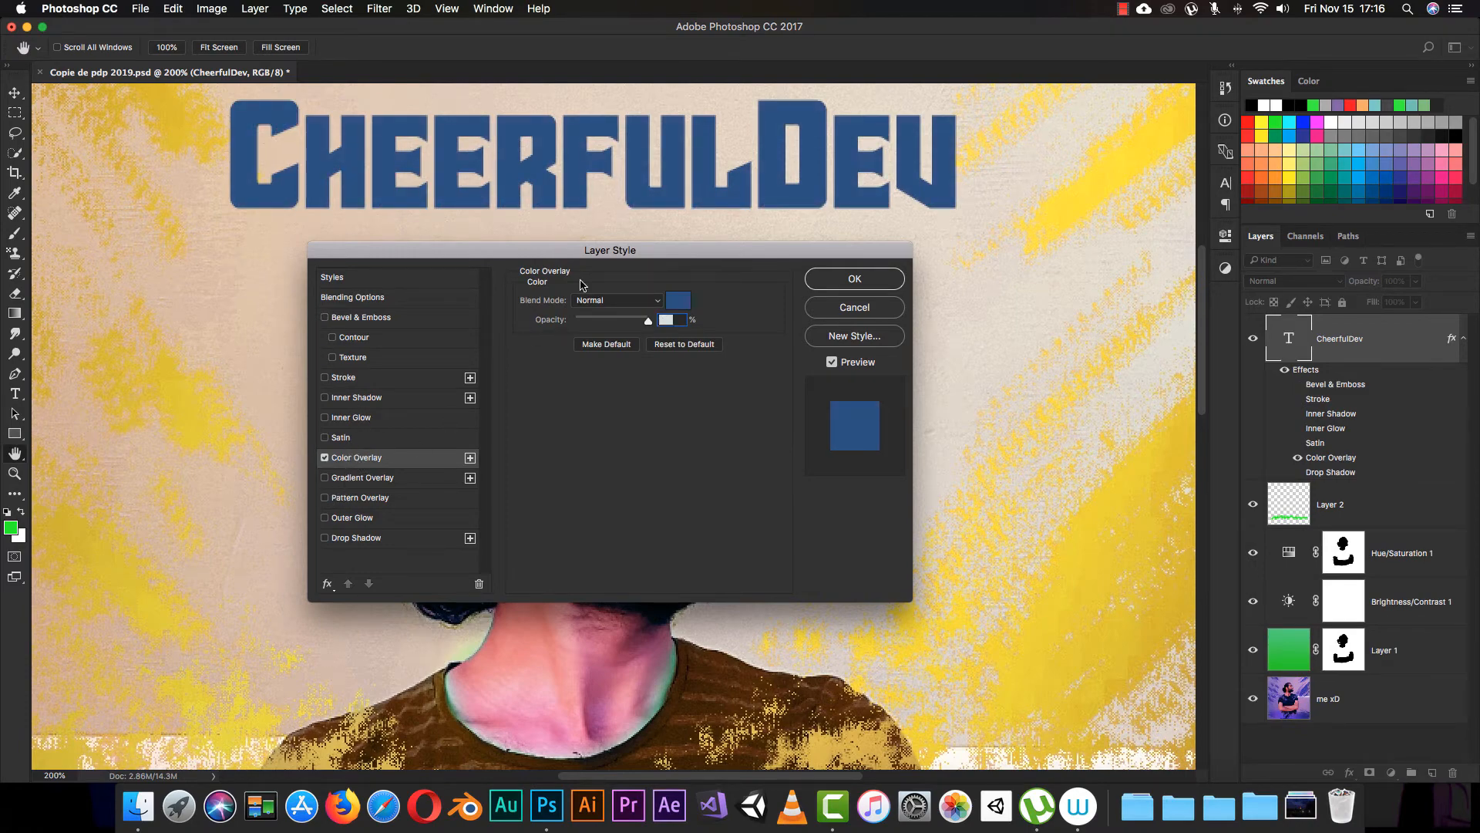
Step: Change the text's Color Overlay from blue to a raspberry pink, and shift the Layer Style dialog slightly
left_click(682, 299)
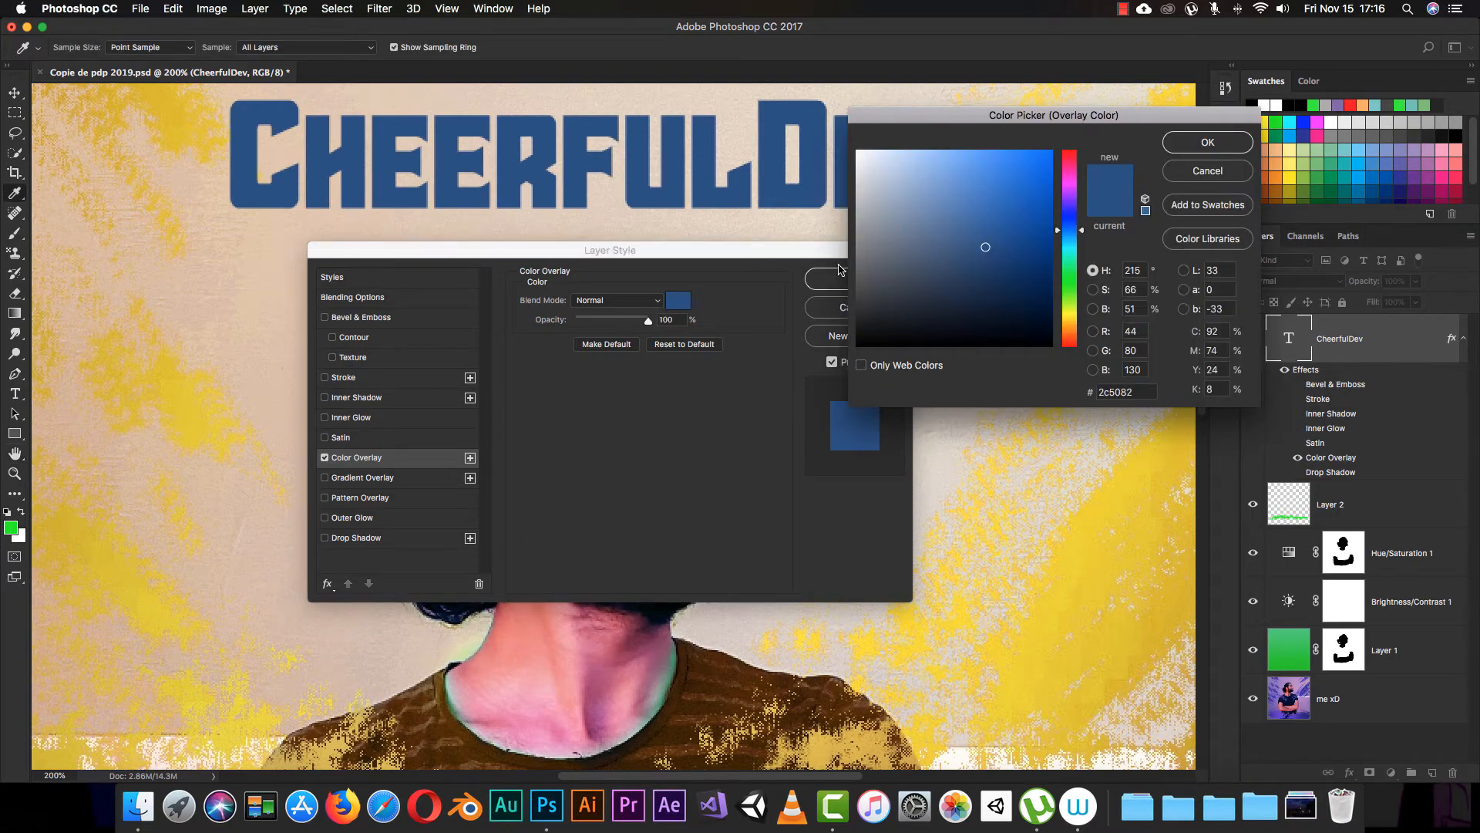
left_click(940, 185)
left_click_drag(1070, 230, 1001, 206)
left_click(1195, 144)
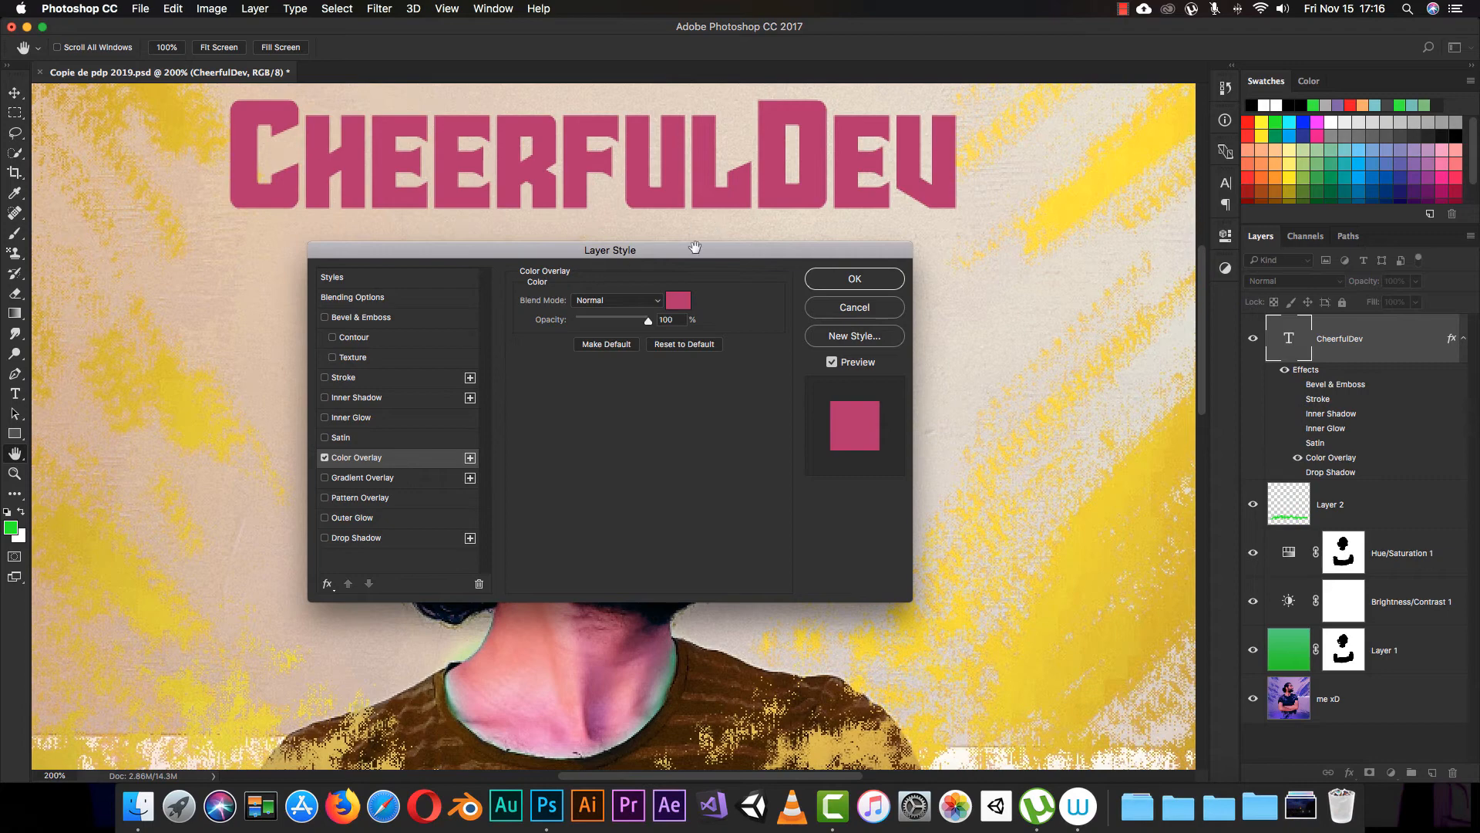
left_click_drag(697, 257, 647, 261)
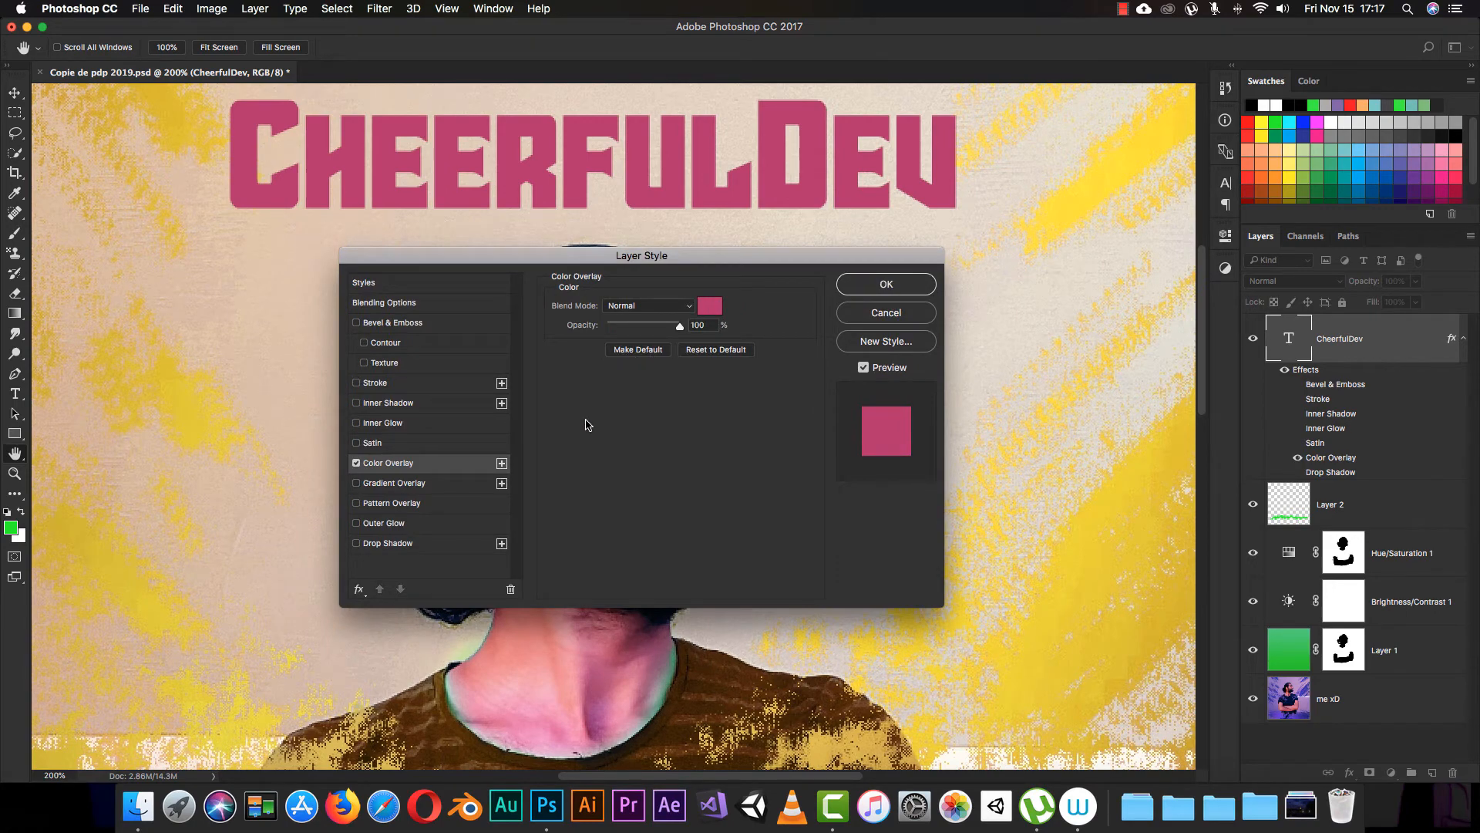
Step: Try the Darken, Color Burn, Color Dodge and Linear Light blend modes for the color overlay, and return to Normal
left_click(650, 305)
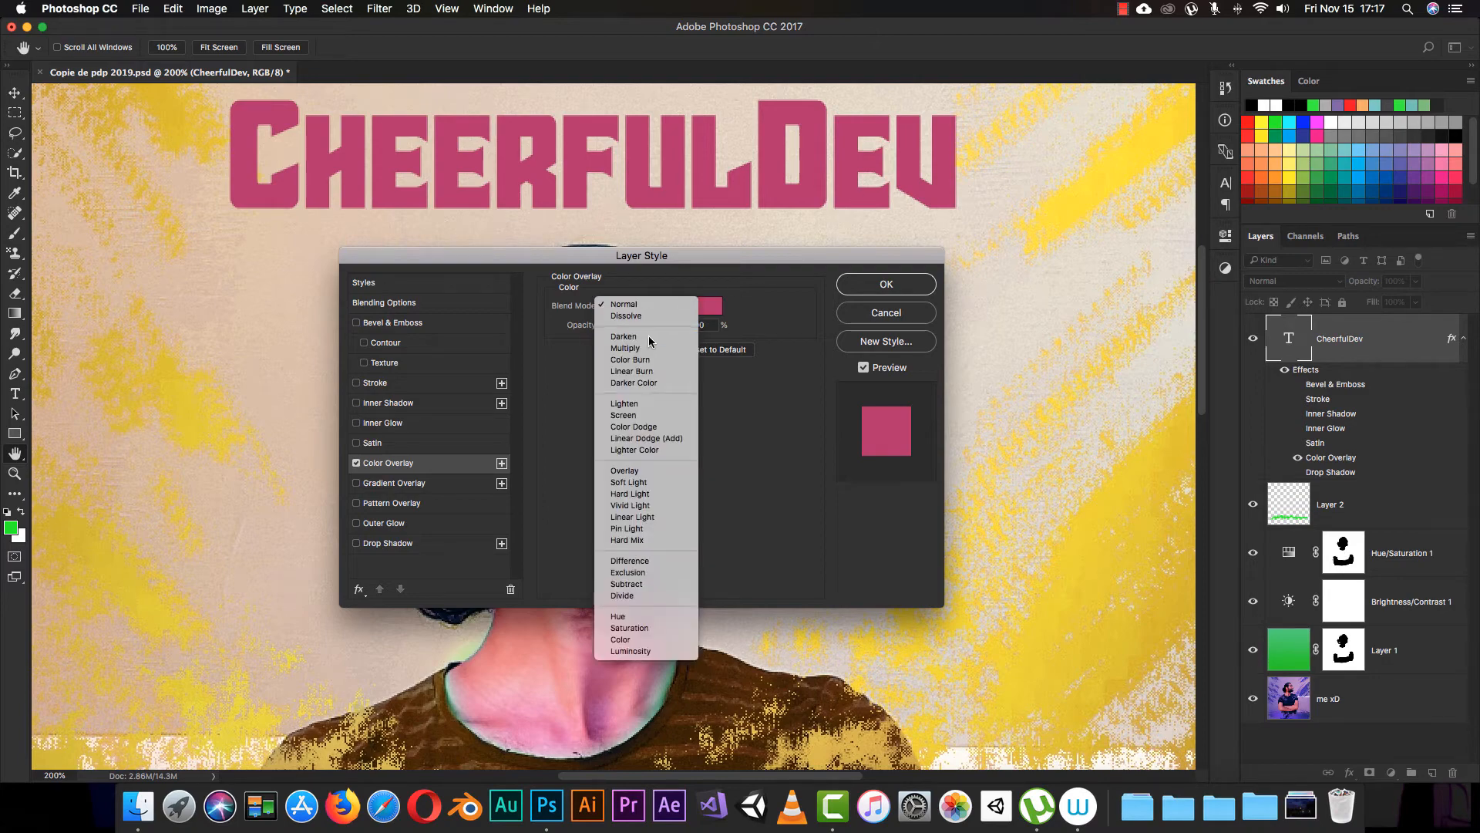
left_click(646, 341)
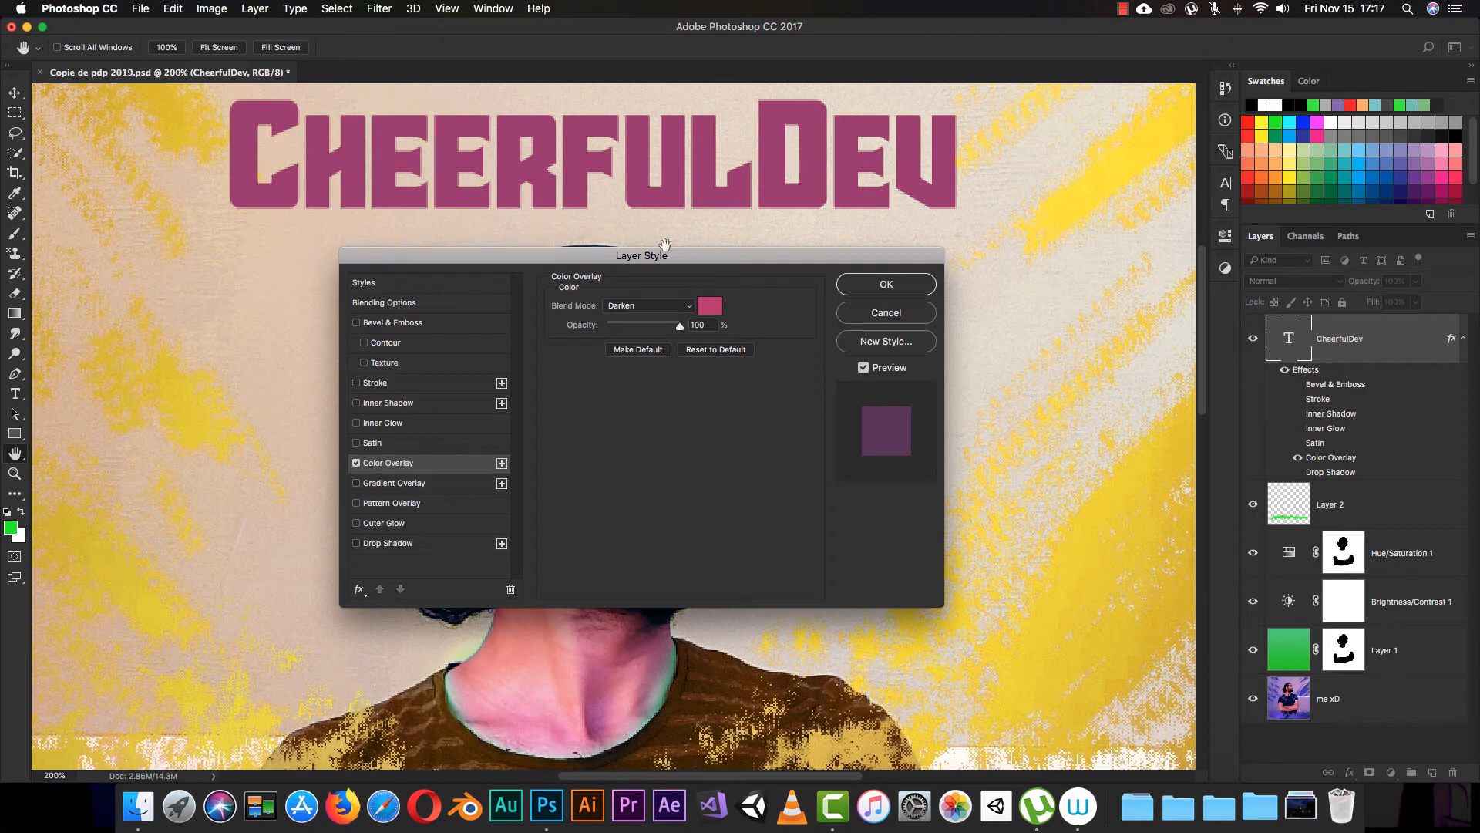
left_click(666, 307)
left_click(662, 327)
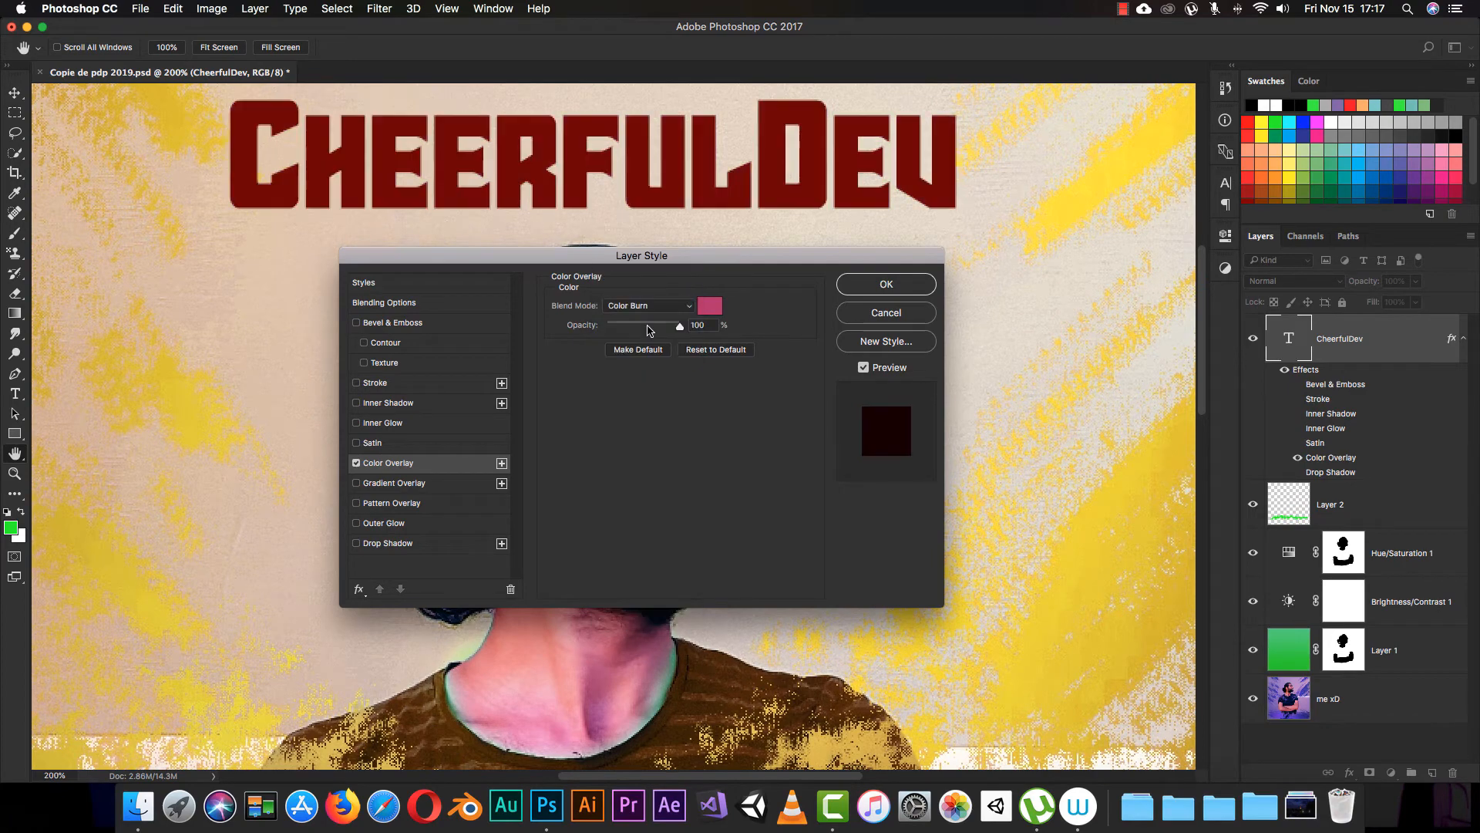
left_click(663, 306)
left_click(648, 368)
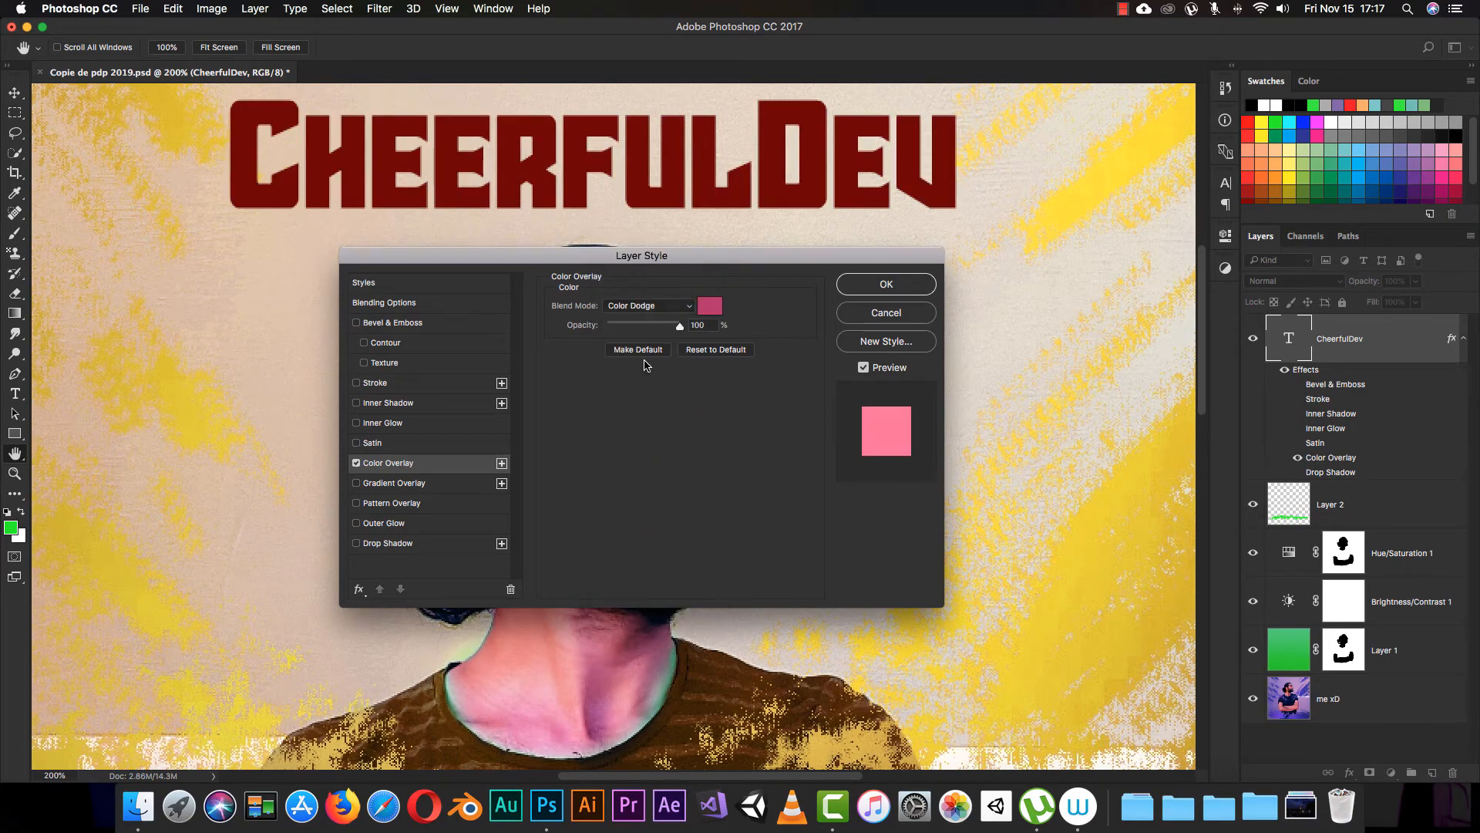
left_click(668, 305)
left_click(650, 391)
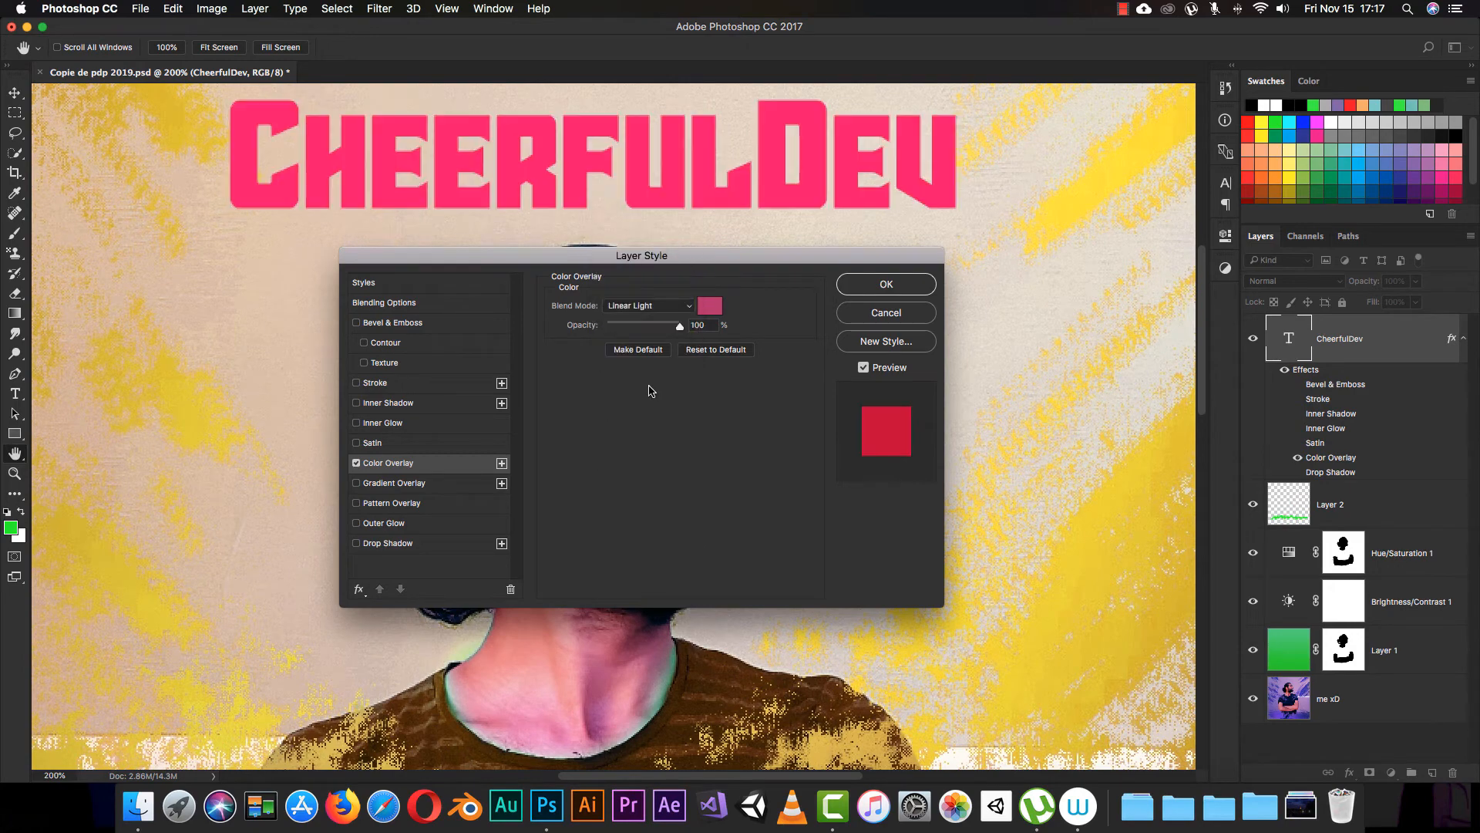
left_click(671, 309)
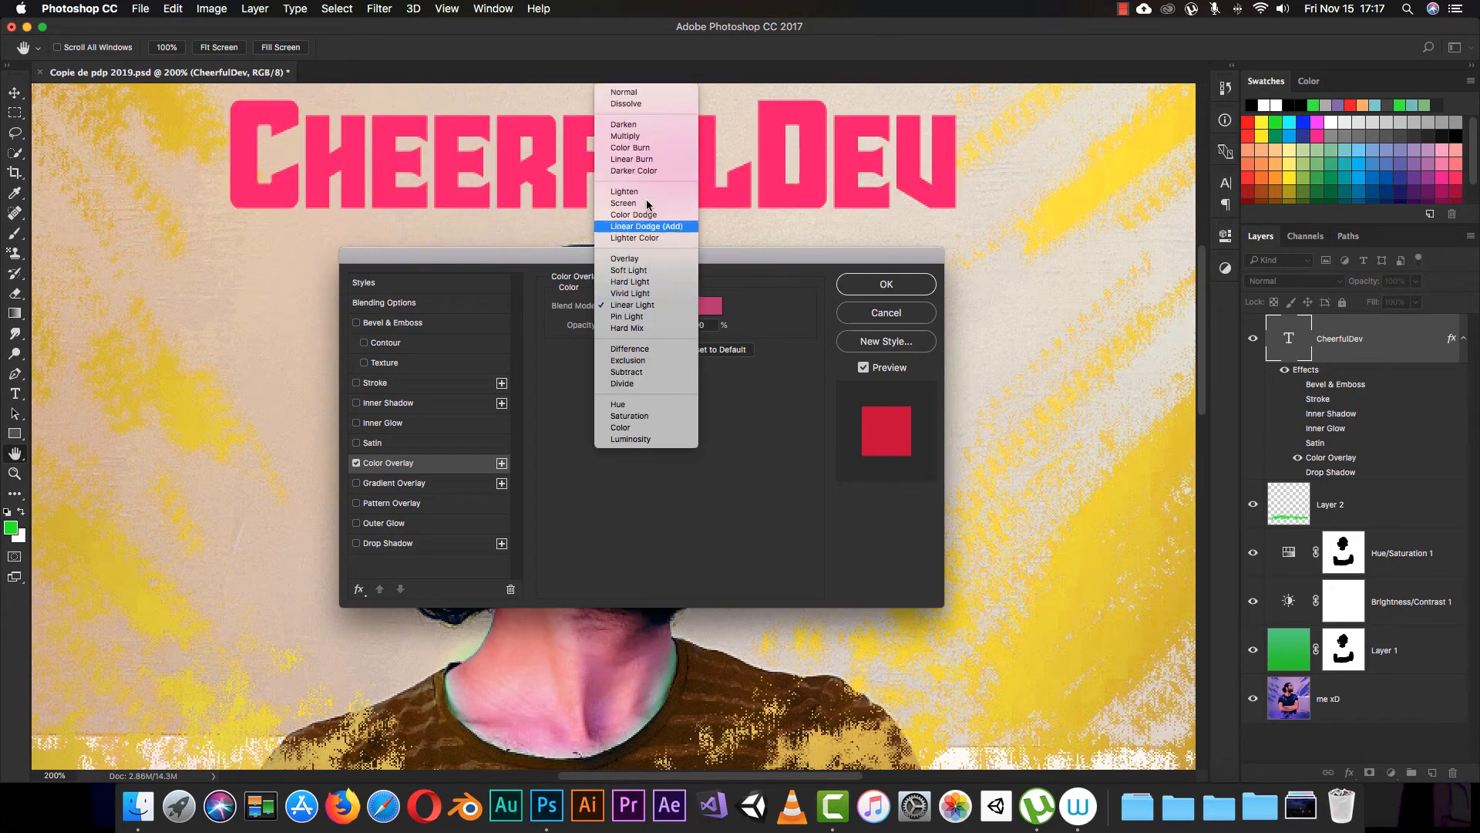
left_click(634, 102)
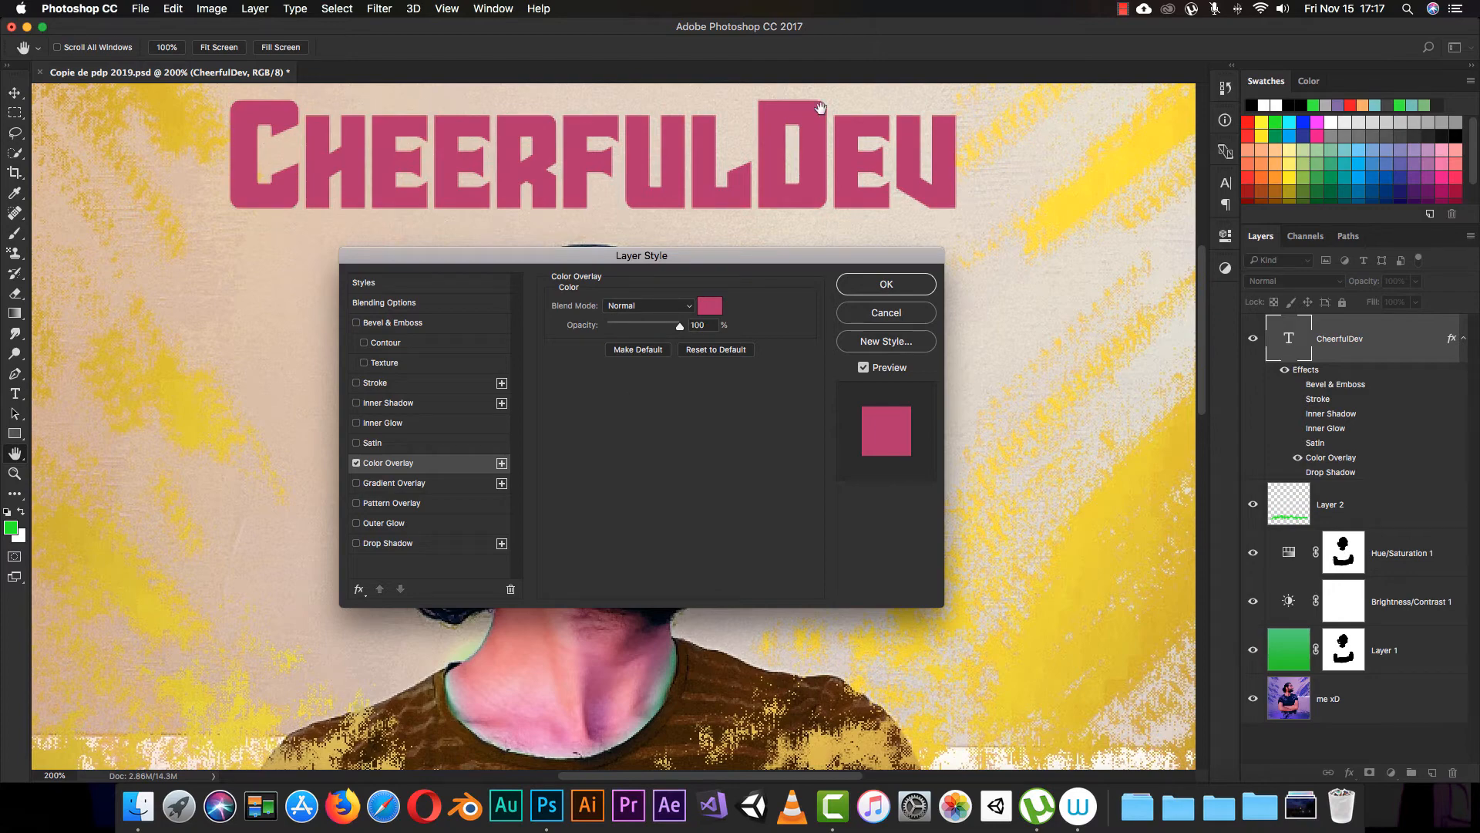
Step: Replace the Color Overlay with a Gradient Overlay, and add a green color stop at 44% to its gradient
left_click(412, 483)
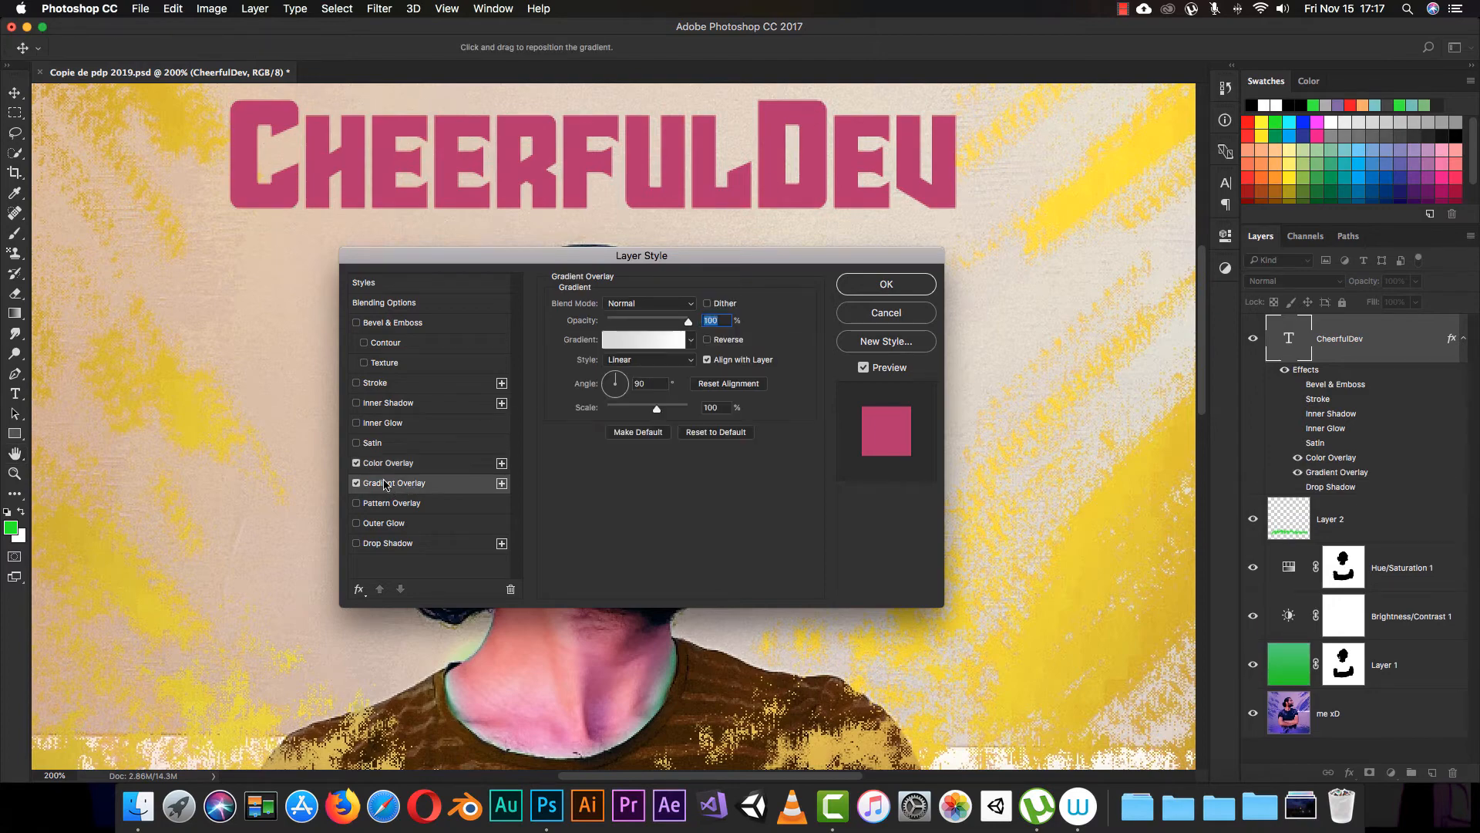
left_click(356, 463)
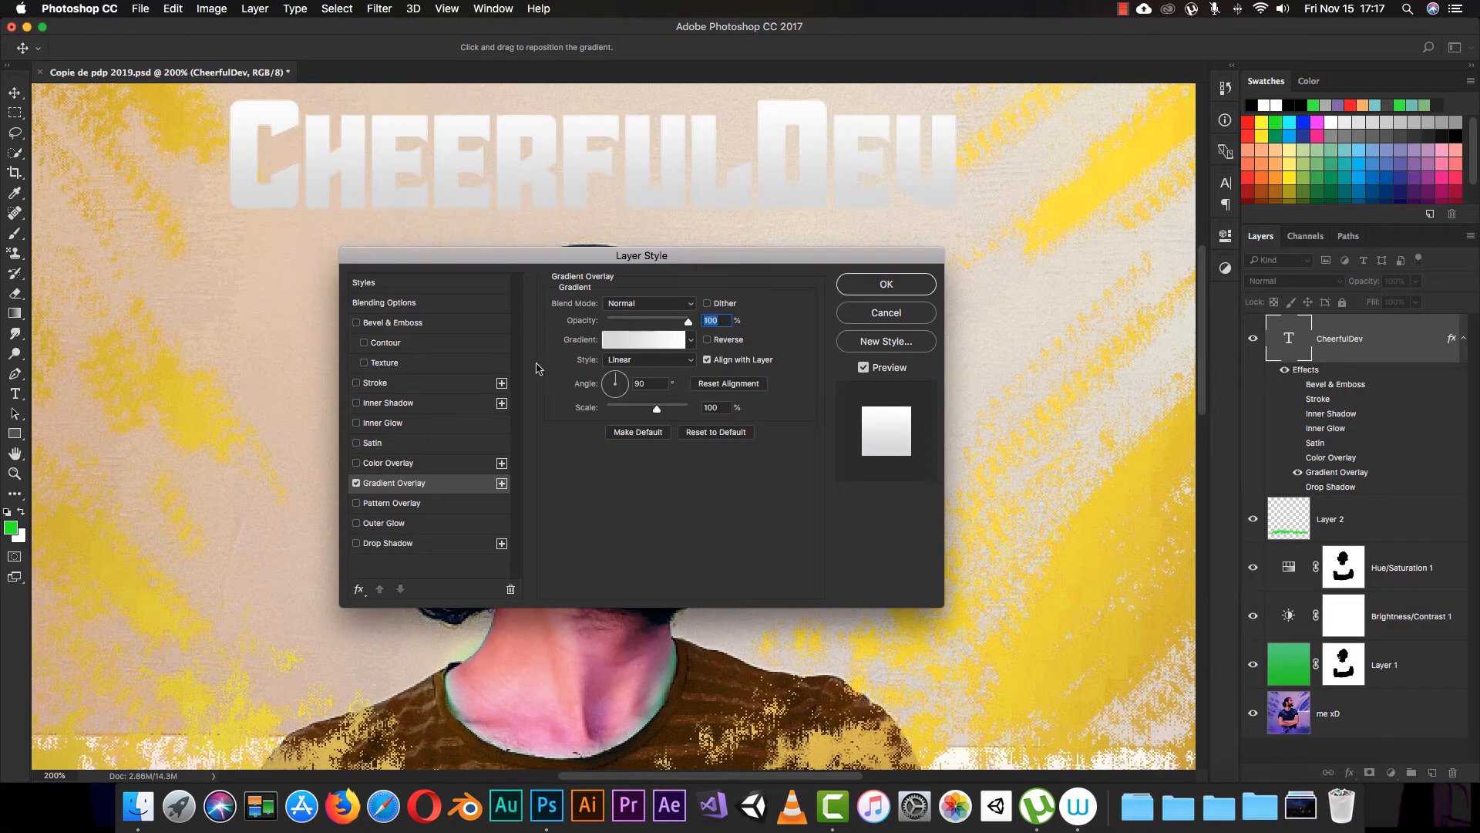
left_click(667, 347)
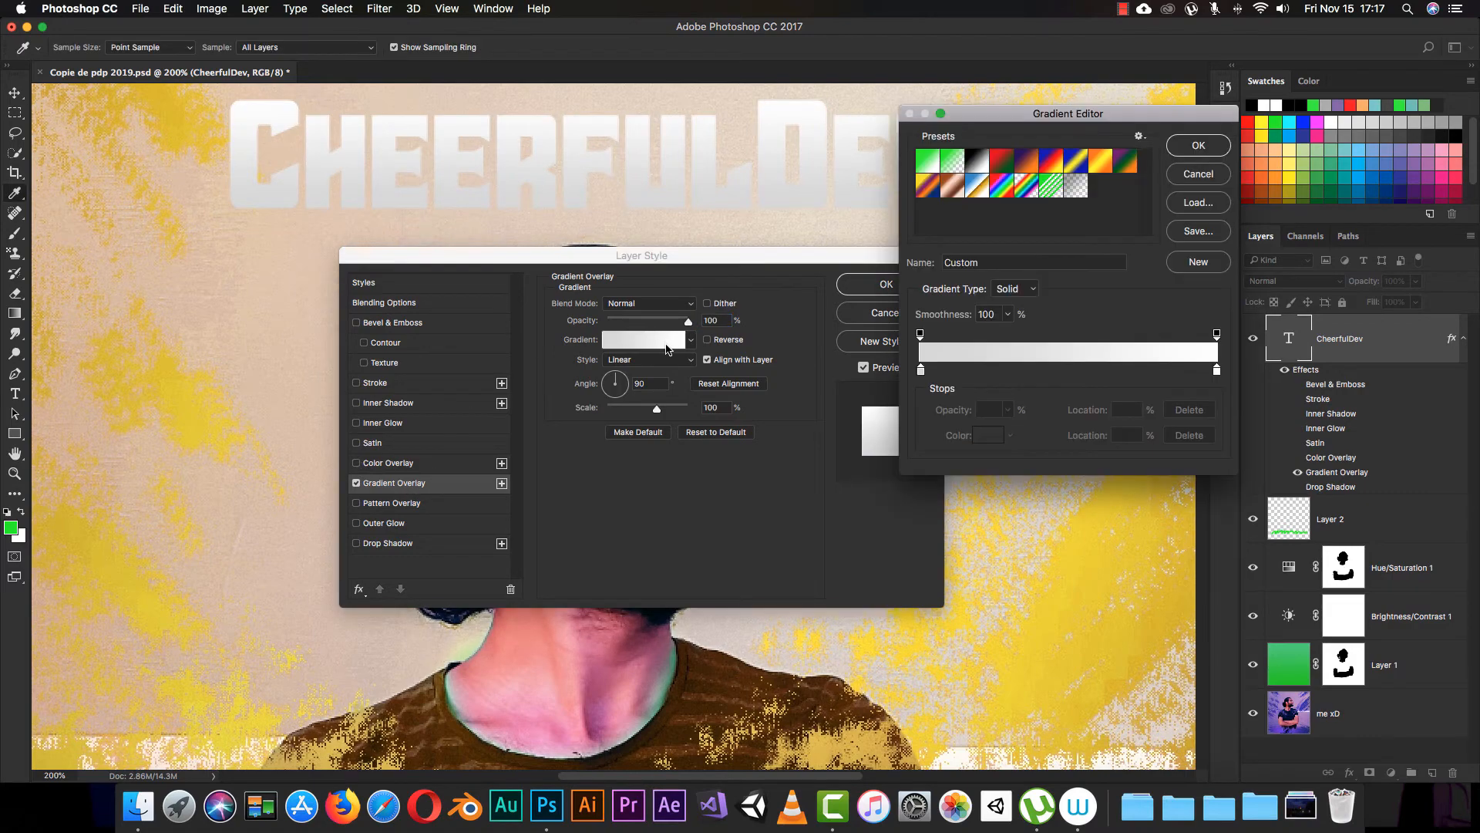
left_click(925, 373)
left_click_drag(927, 377, 926, 400)
left_click(1053, 374)
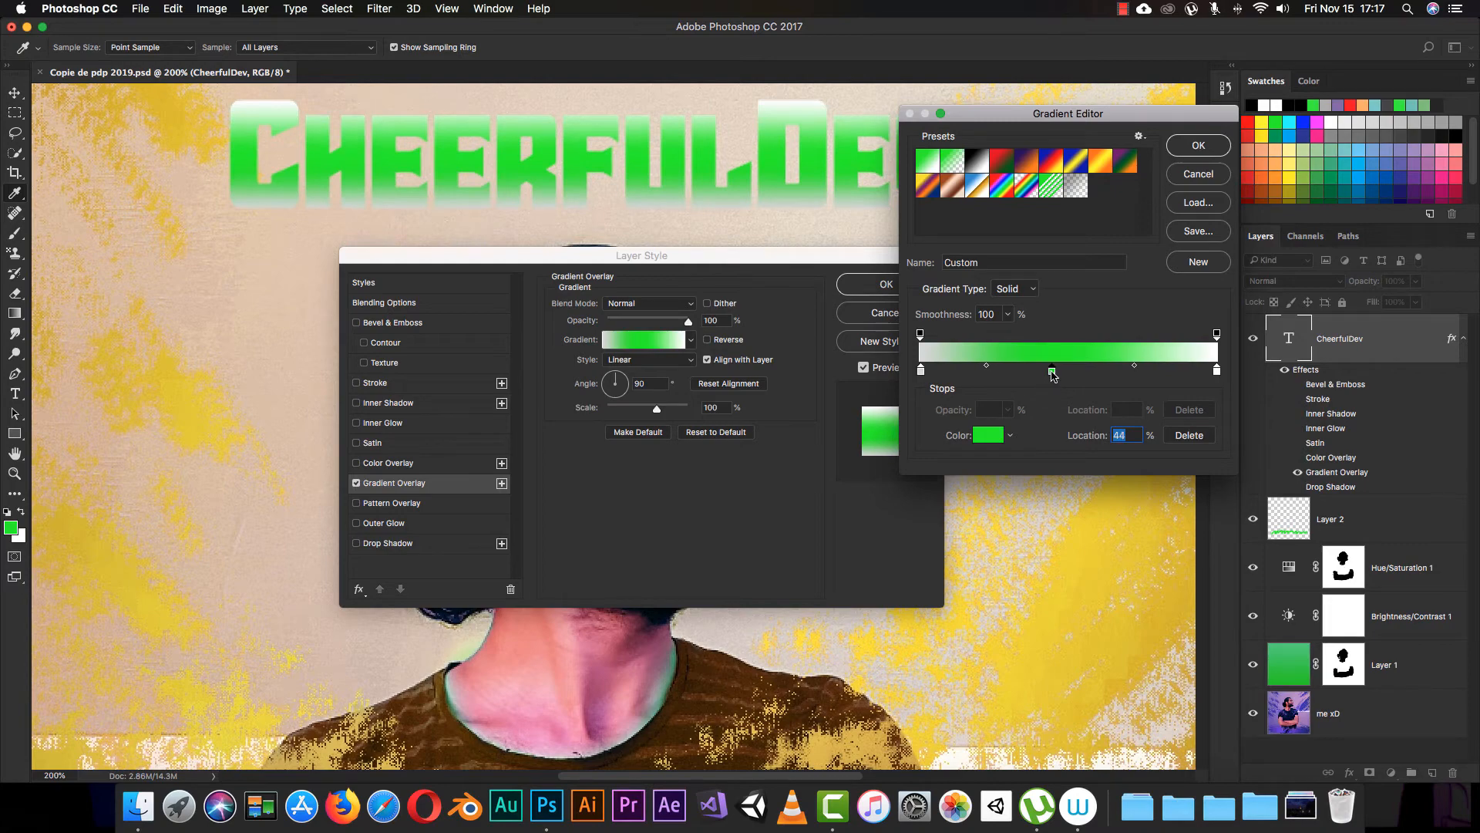
left_click(1199, 148)
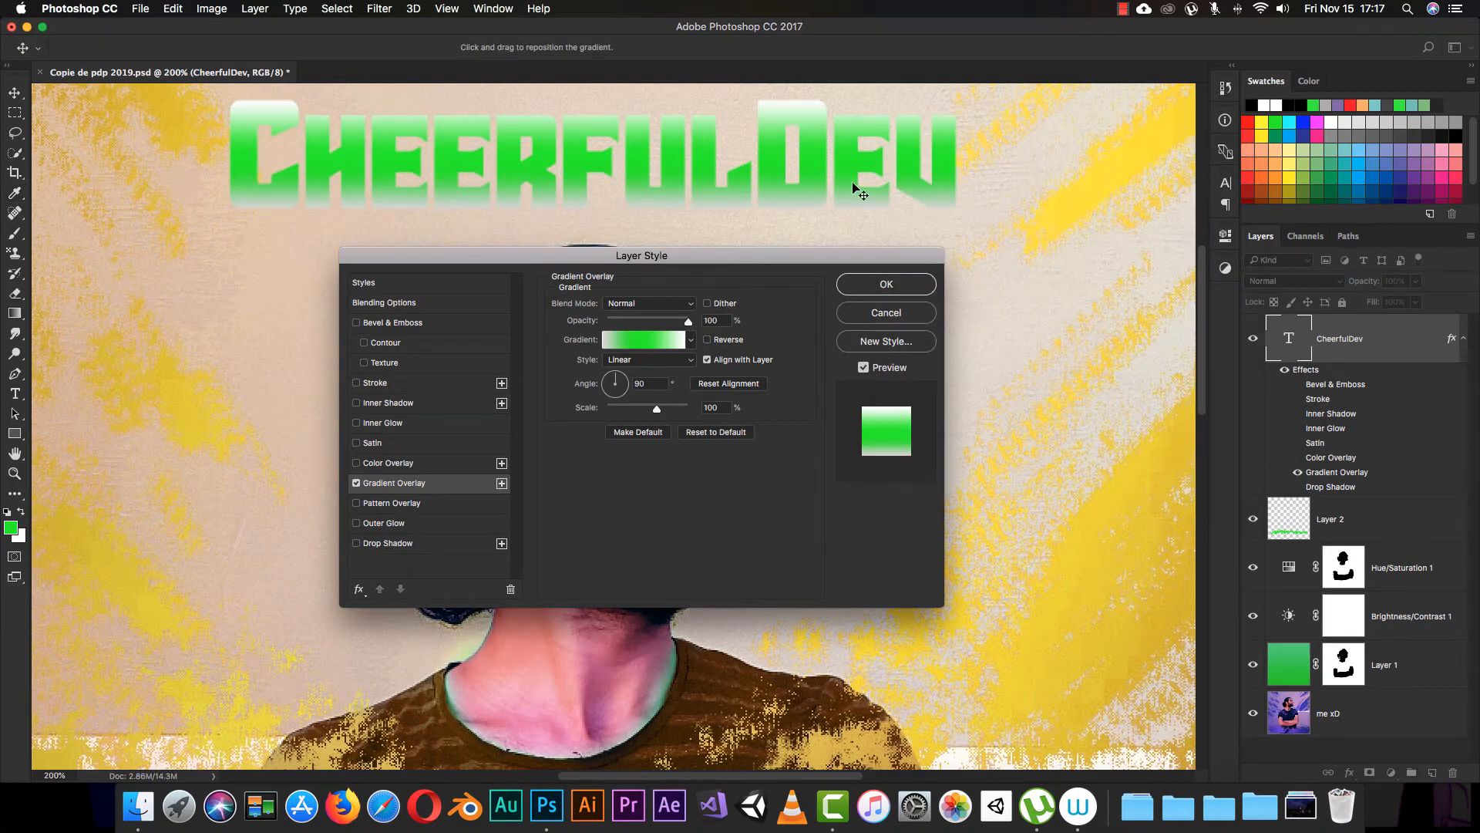
Step: Reverse the gradient overlay, and toggle its alignment with the layer off and back on
left_click(708, 341)
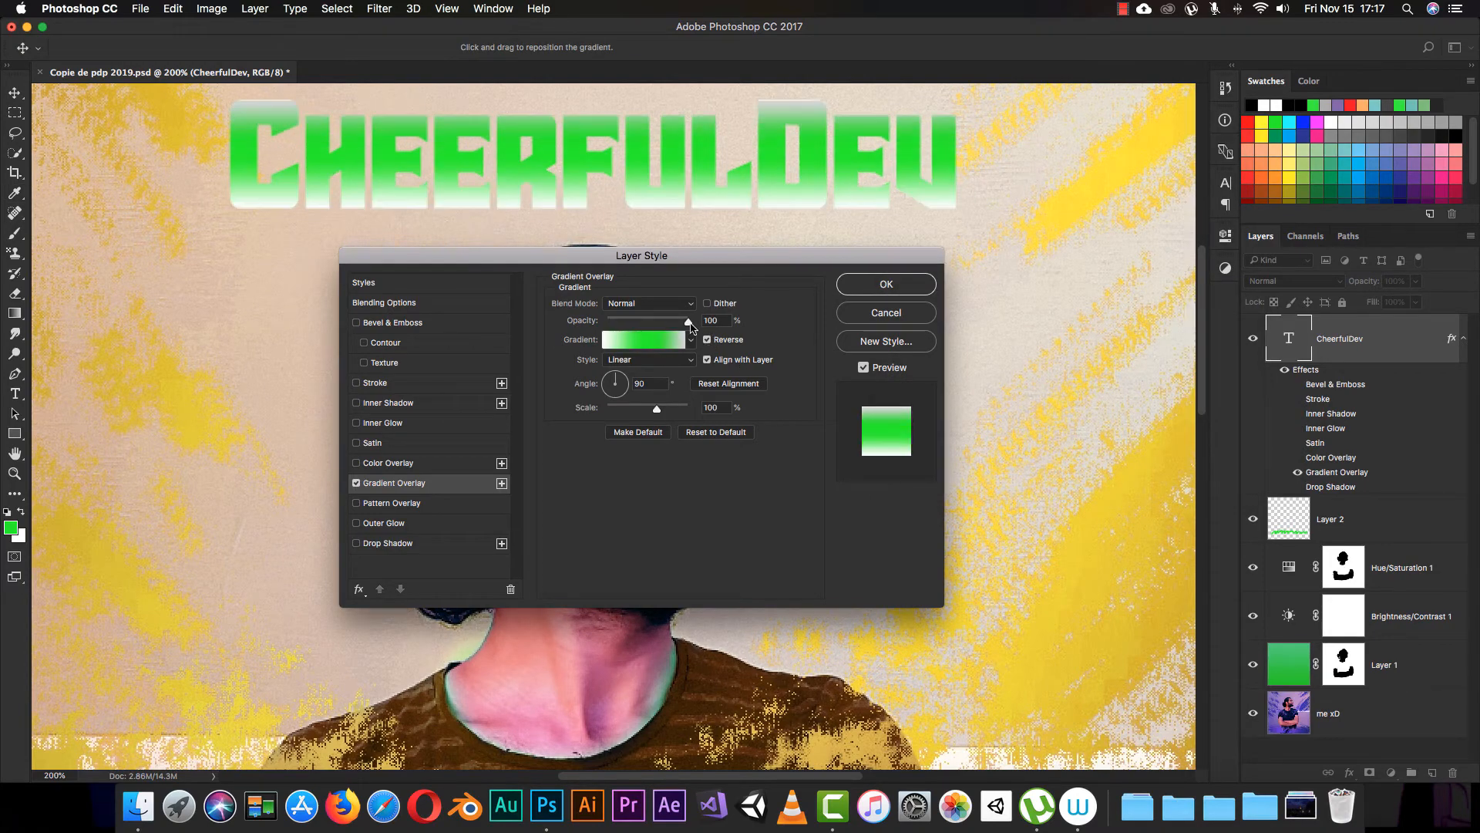
left_click(725, 365)
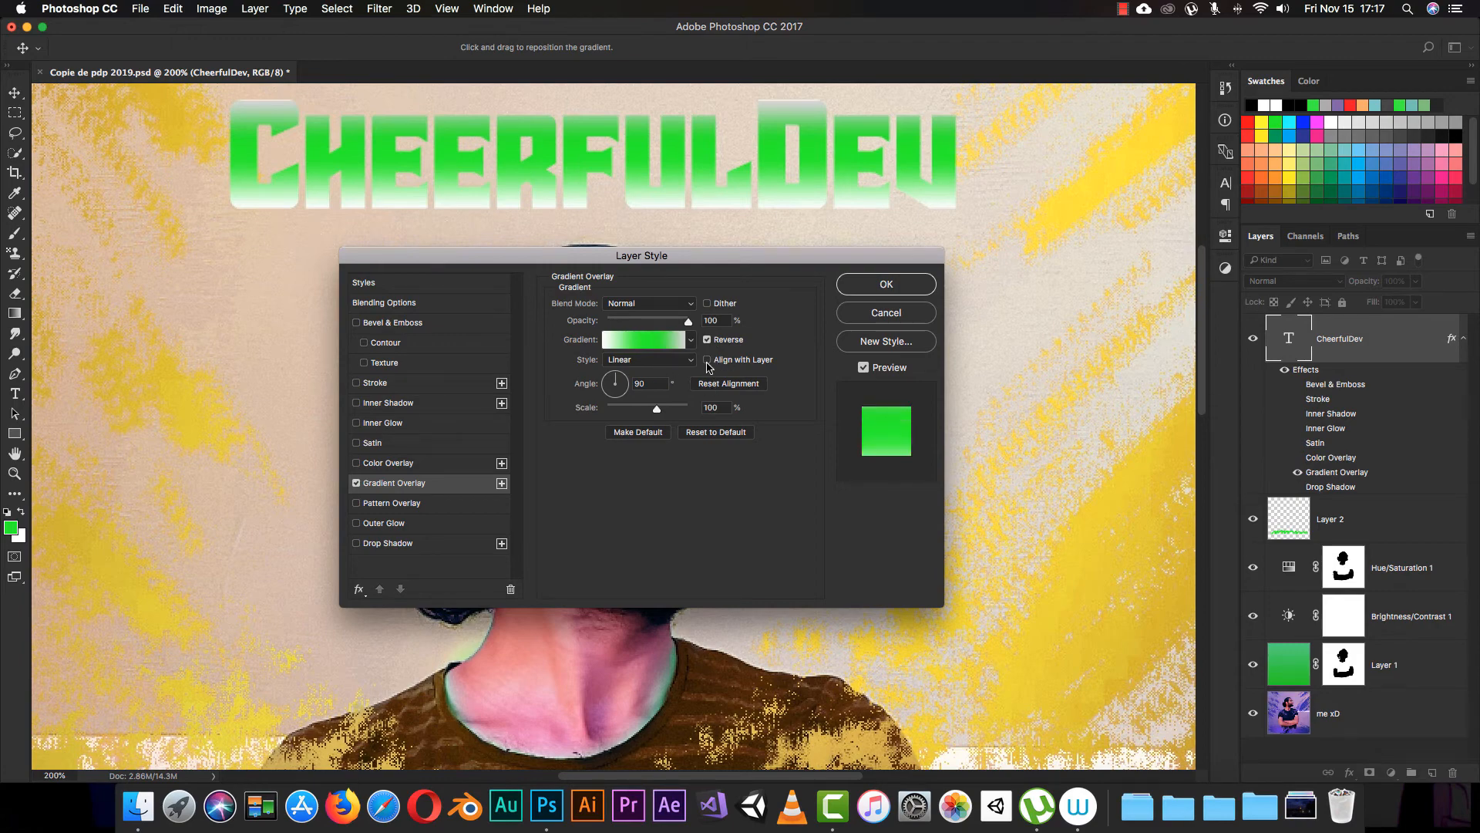
left_click(708, 361)
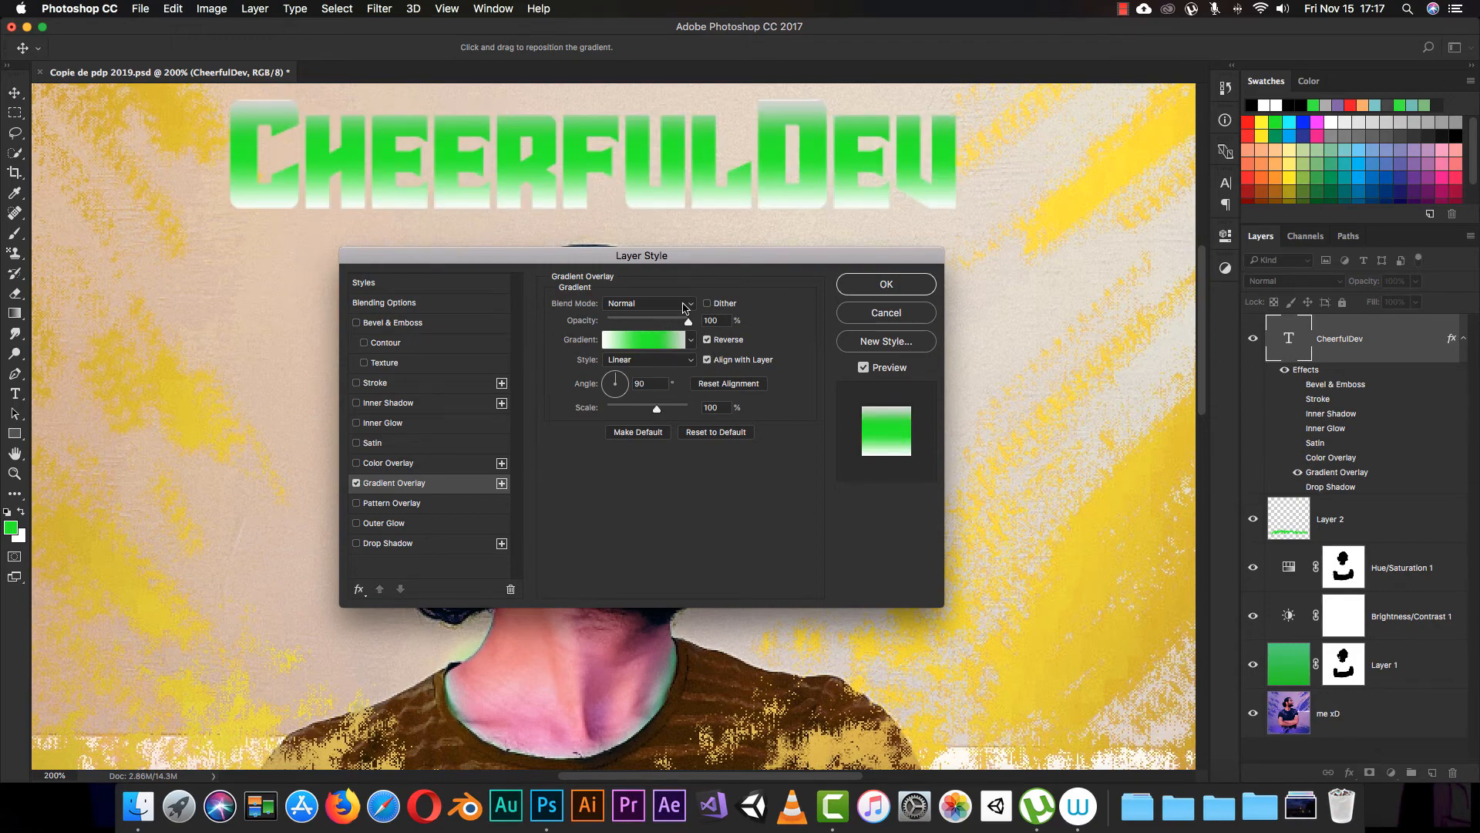
Step: Try the Color Burn and Overlay blend modes for the gradient overlay, and return to Normal
left_click(670, 304)
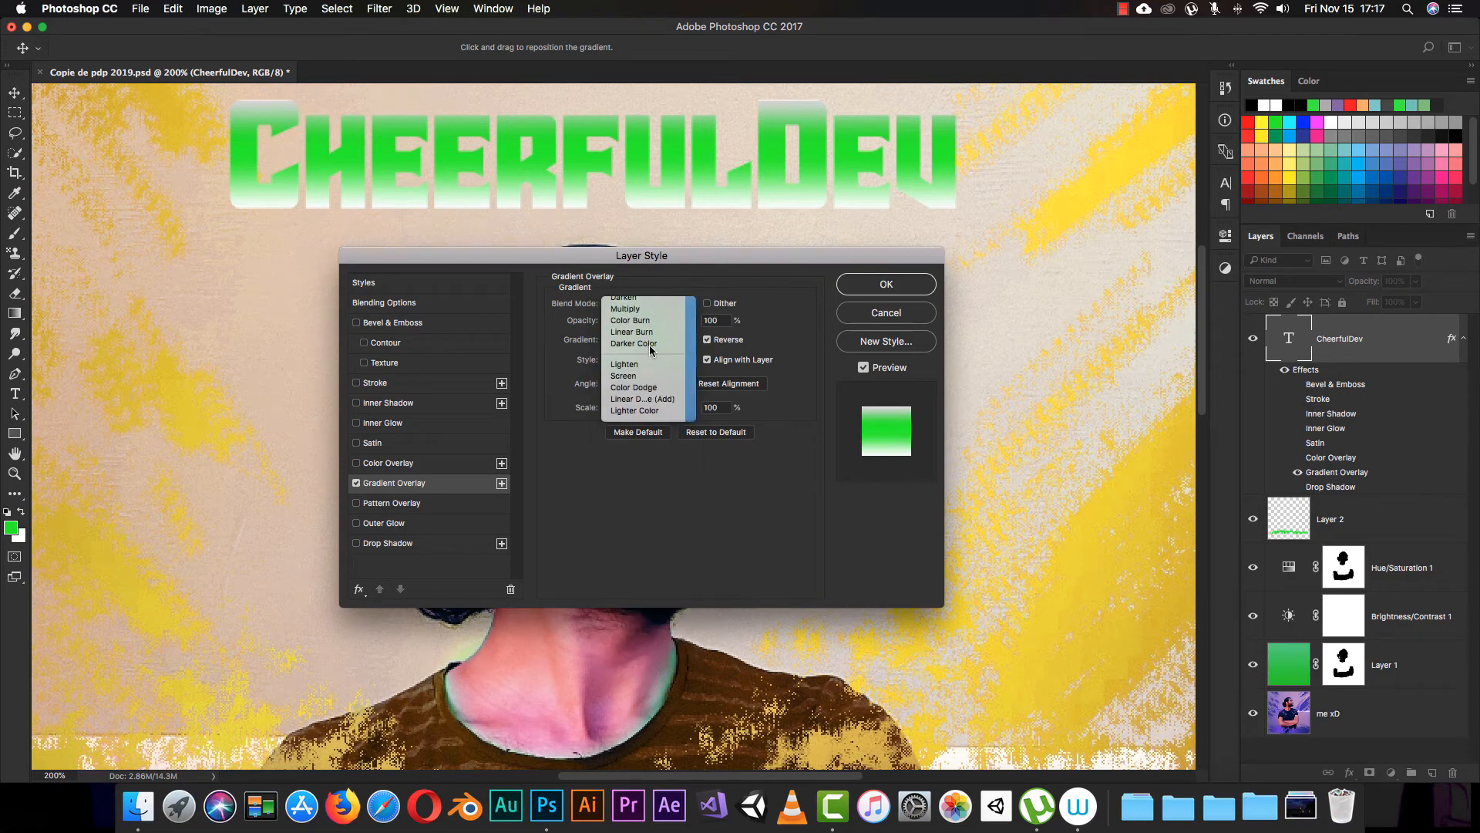
left_click(667, 303)
left_click(667, 304)
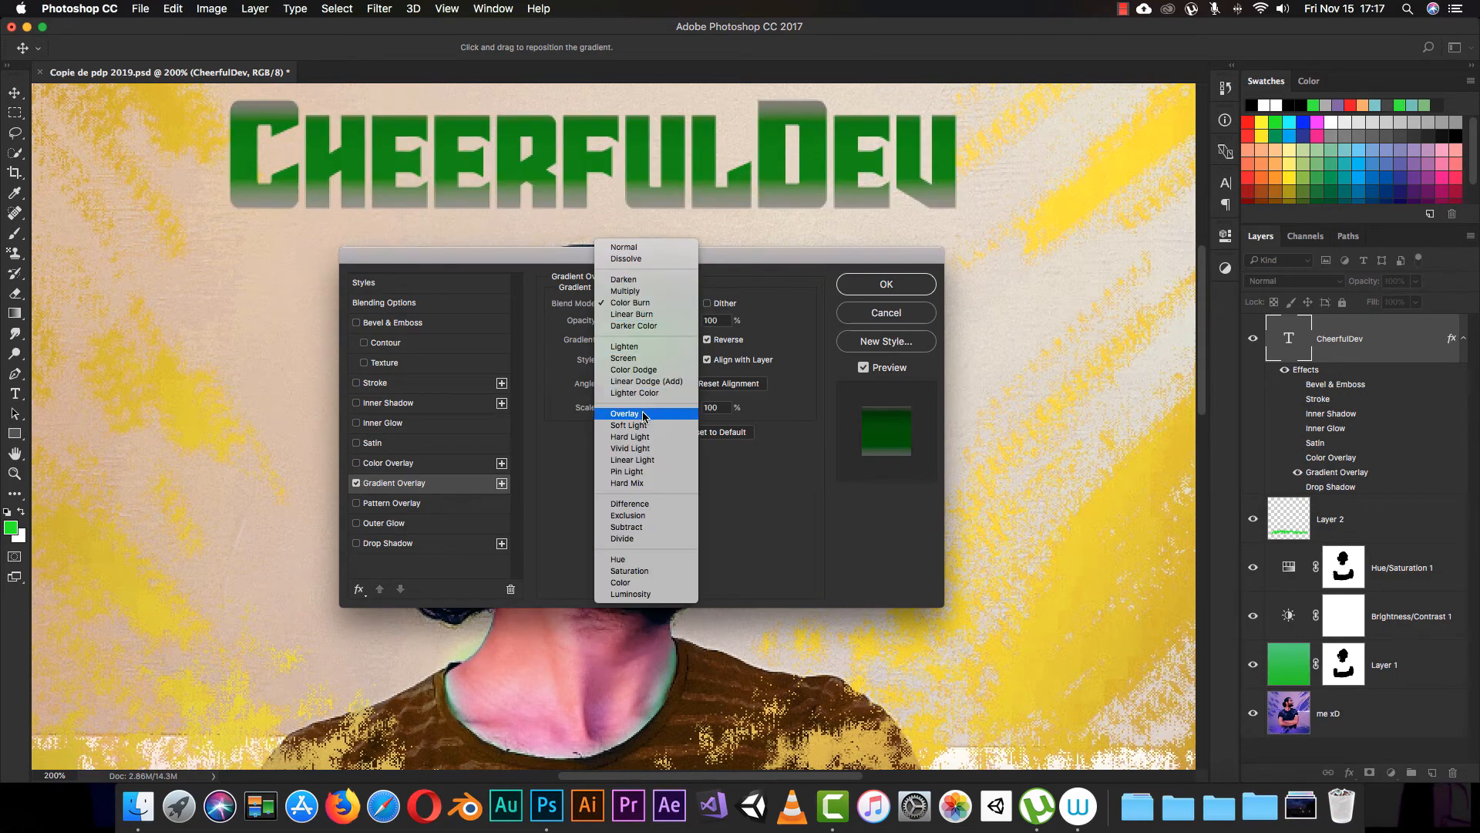
left_click(634, 415)
left_click(656, 302)
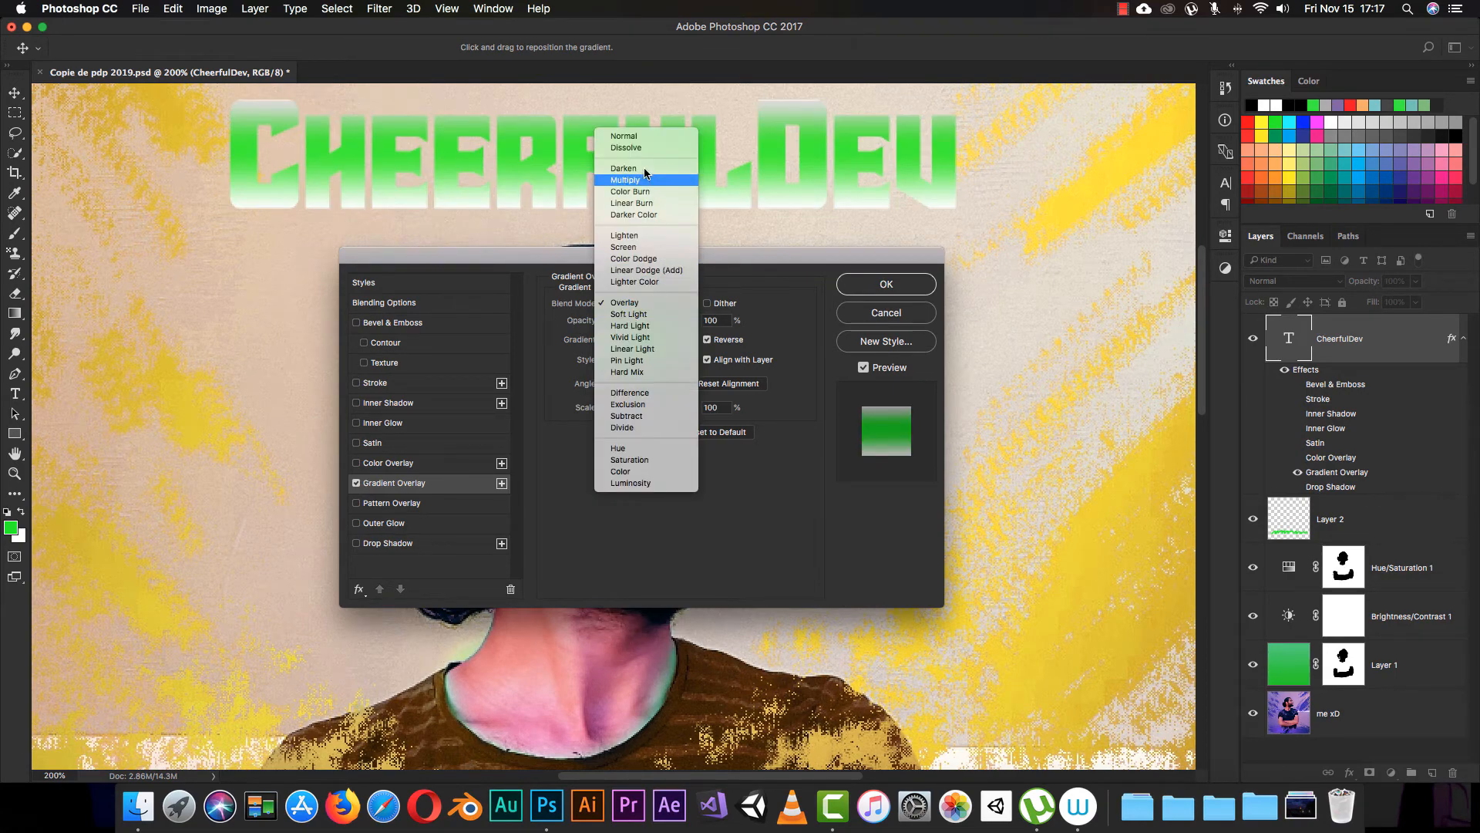
left_click(649, 136)
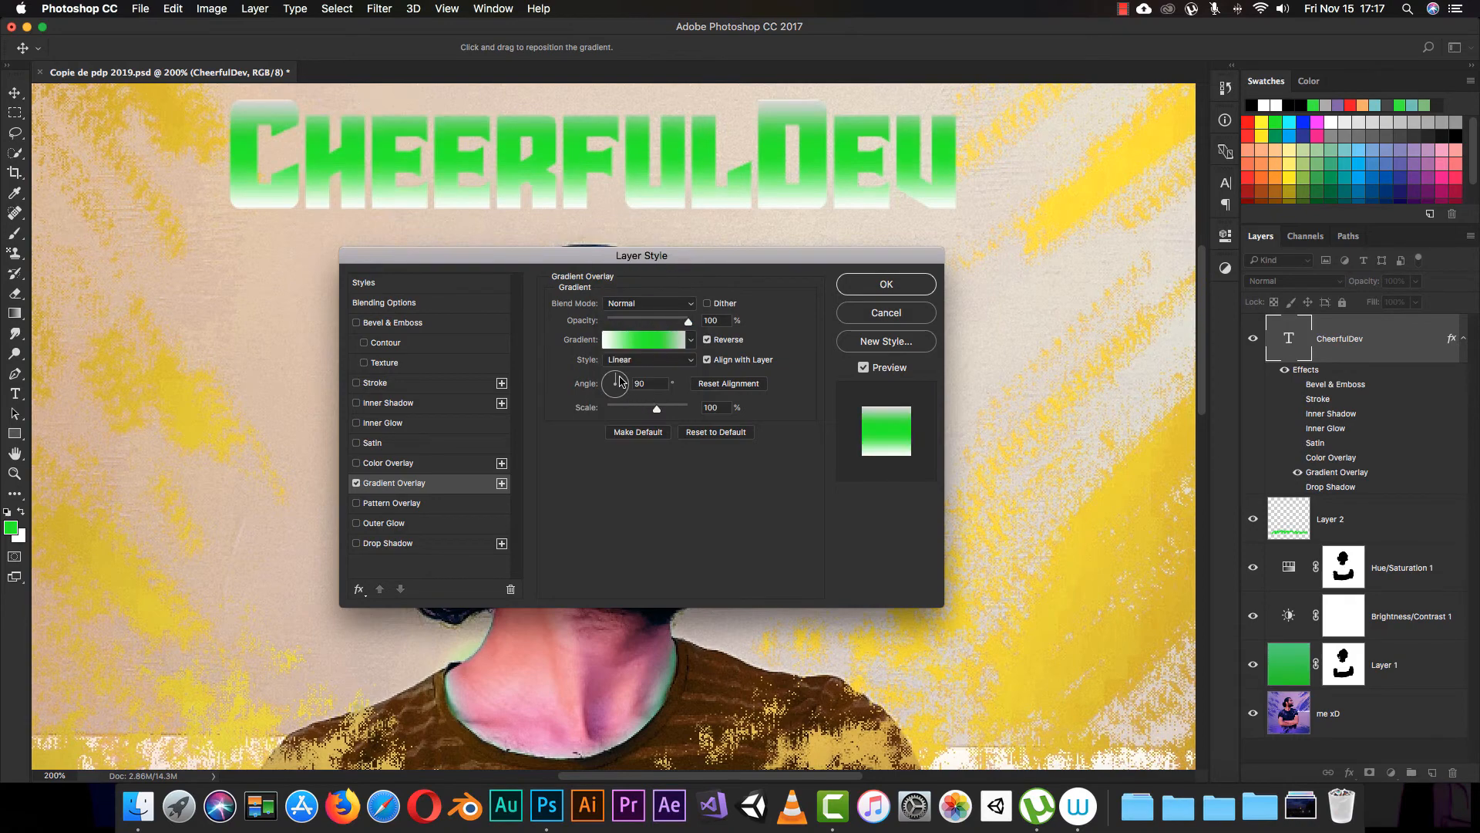
Step: Set the gradient overlay's angle to -72° and its scale to 145%, and reposition the gradient on the text
left_click_drag(620, 381, 623, 408)
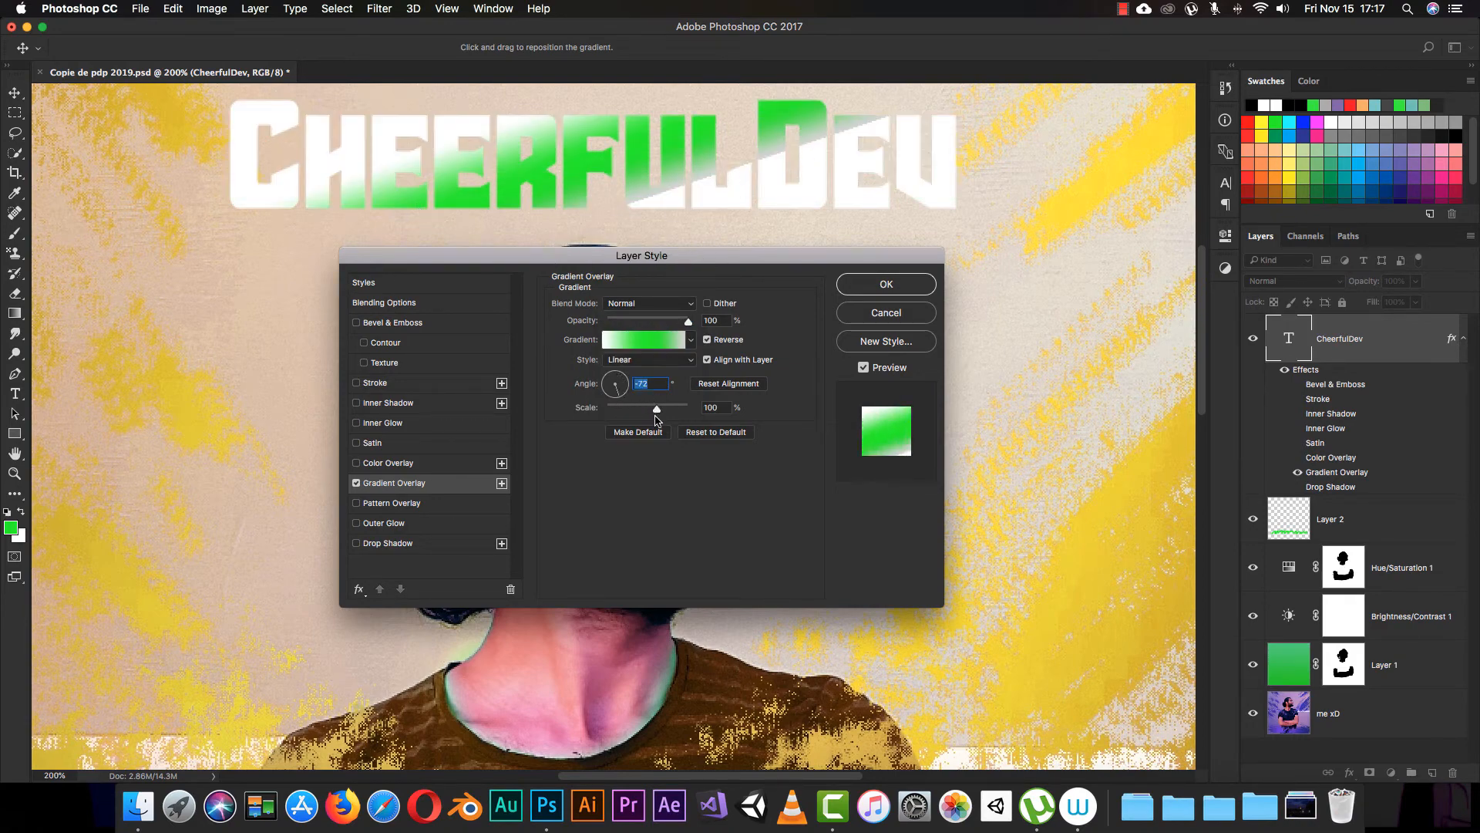
mouse_move(658, 409)
left_mouse_down()
mouse_move(687, 409)
mouse_move(604, 419)
mouse_move(685, 410)
left_mouse_up()
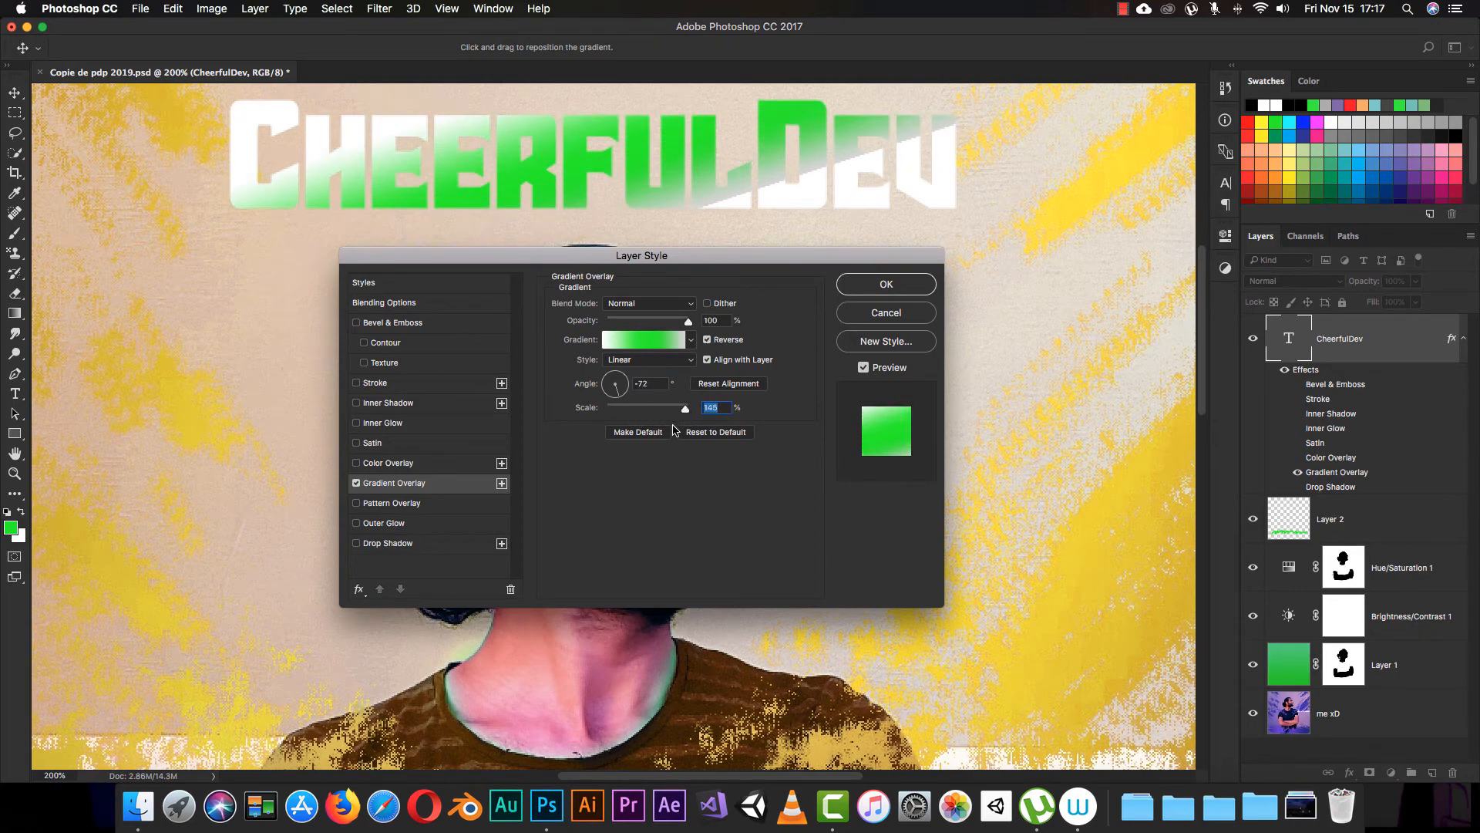
left_click_drag(756, 171, 832, 148)
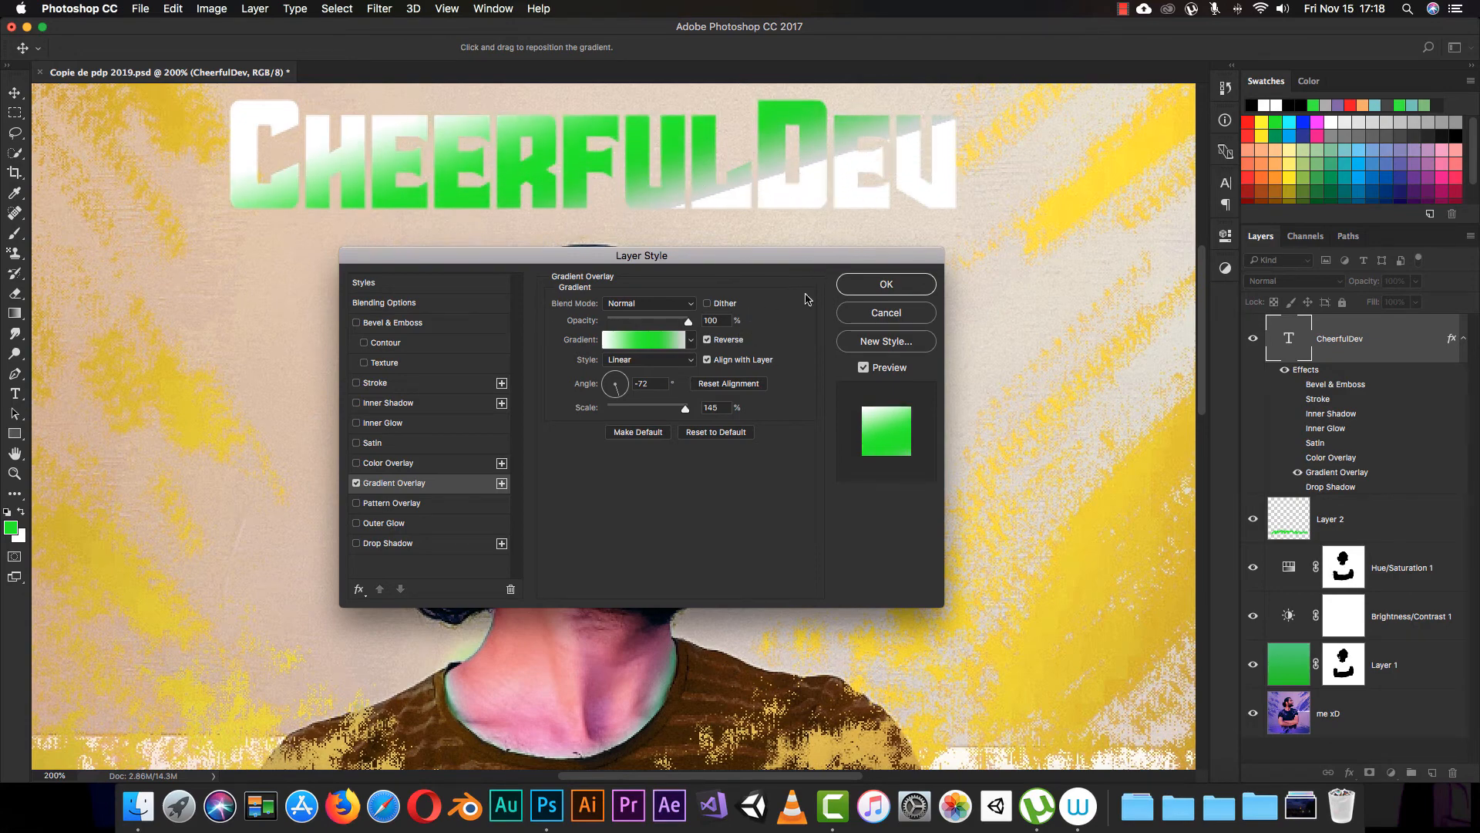
left_click_drag(703, 229, 713, 259)
left_click_drag(708, 233, 683, 183)
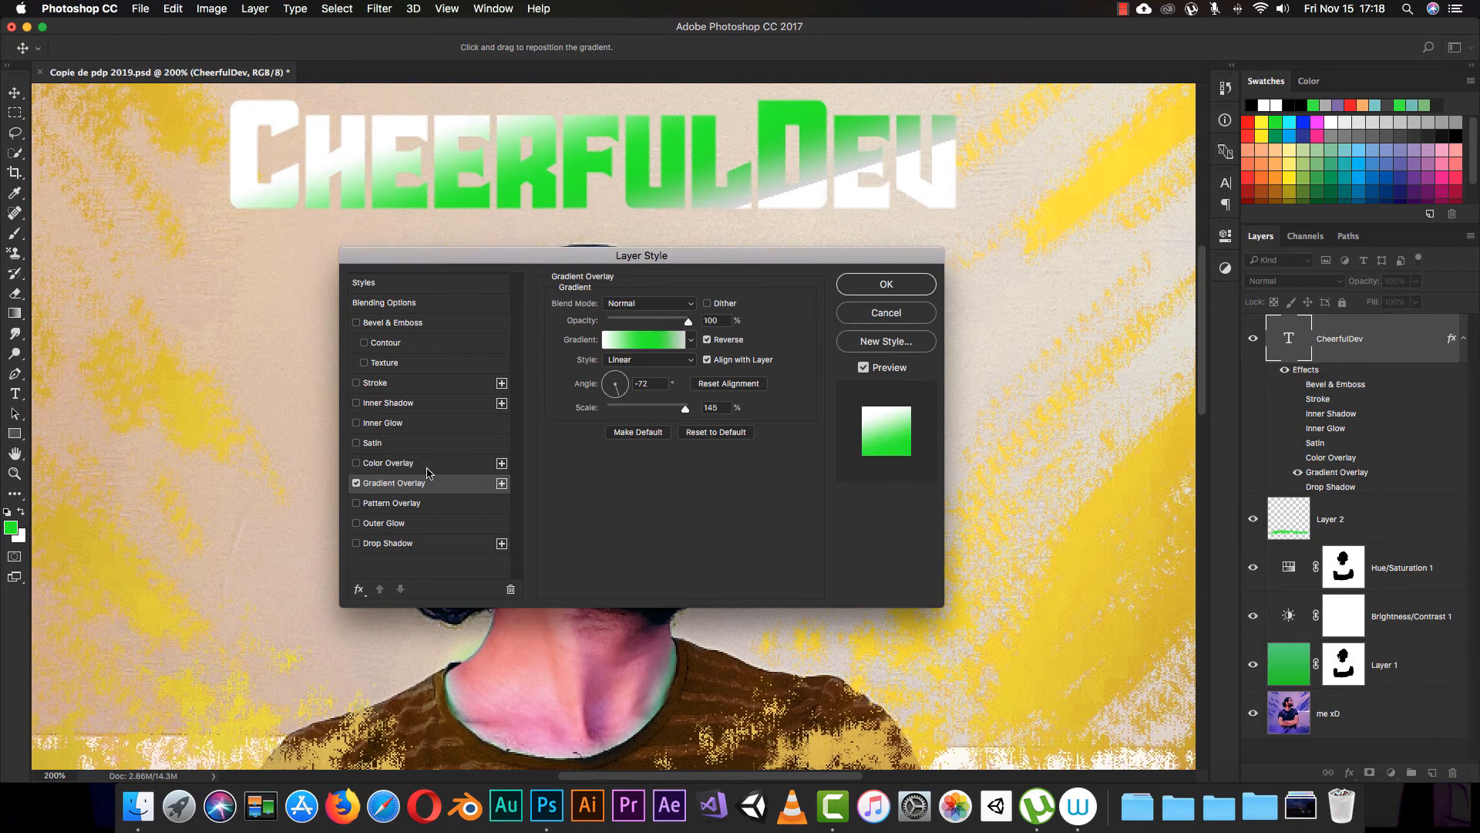
Step: Apply a Pattern Overlay in place of the Gradient Overlay, and turn the pattern off again
left_click(409, 512)
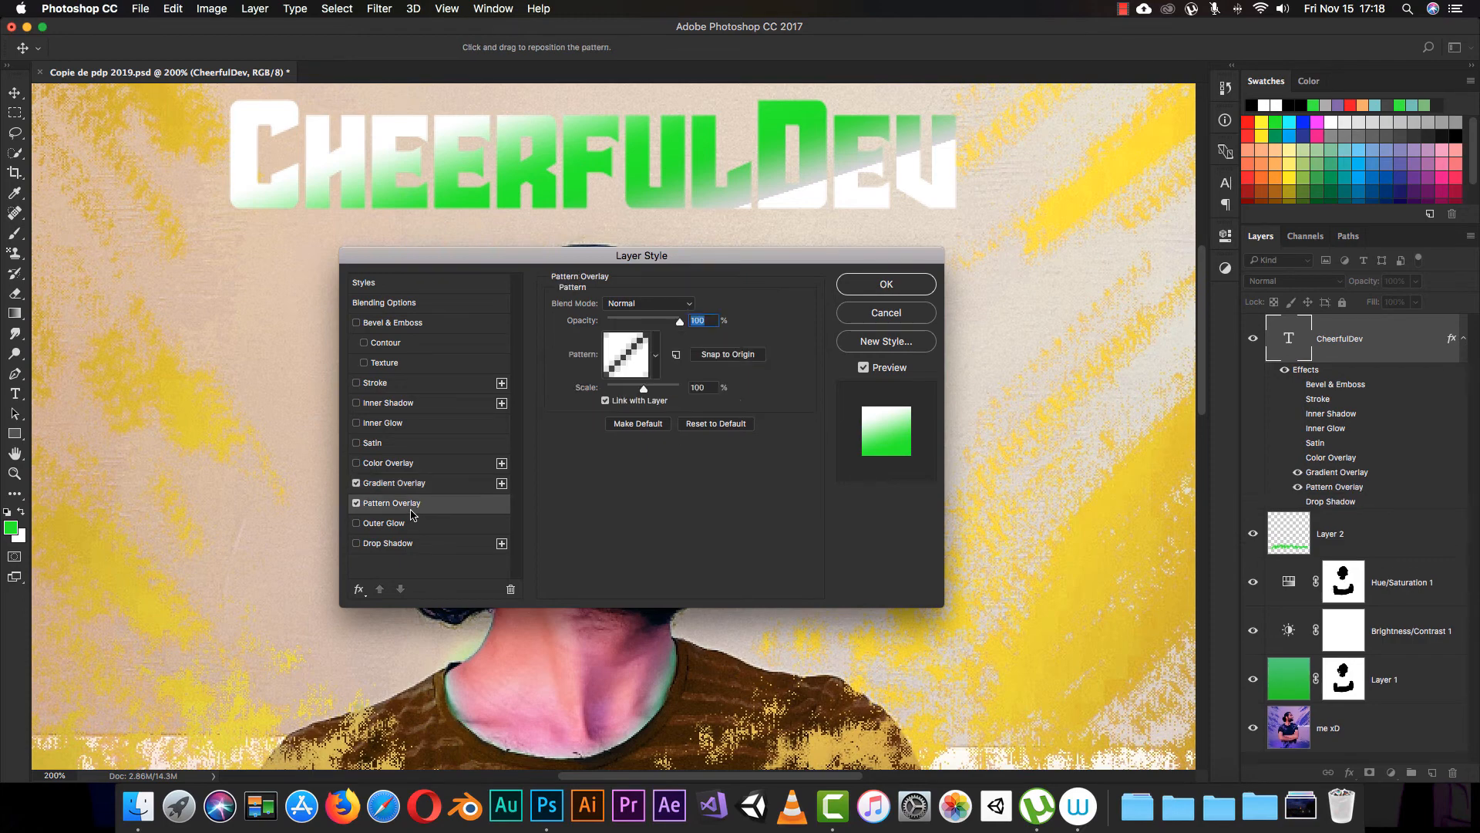
left_click(357, 483)
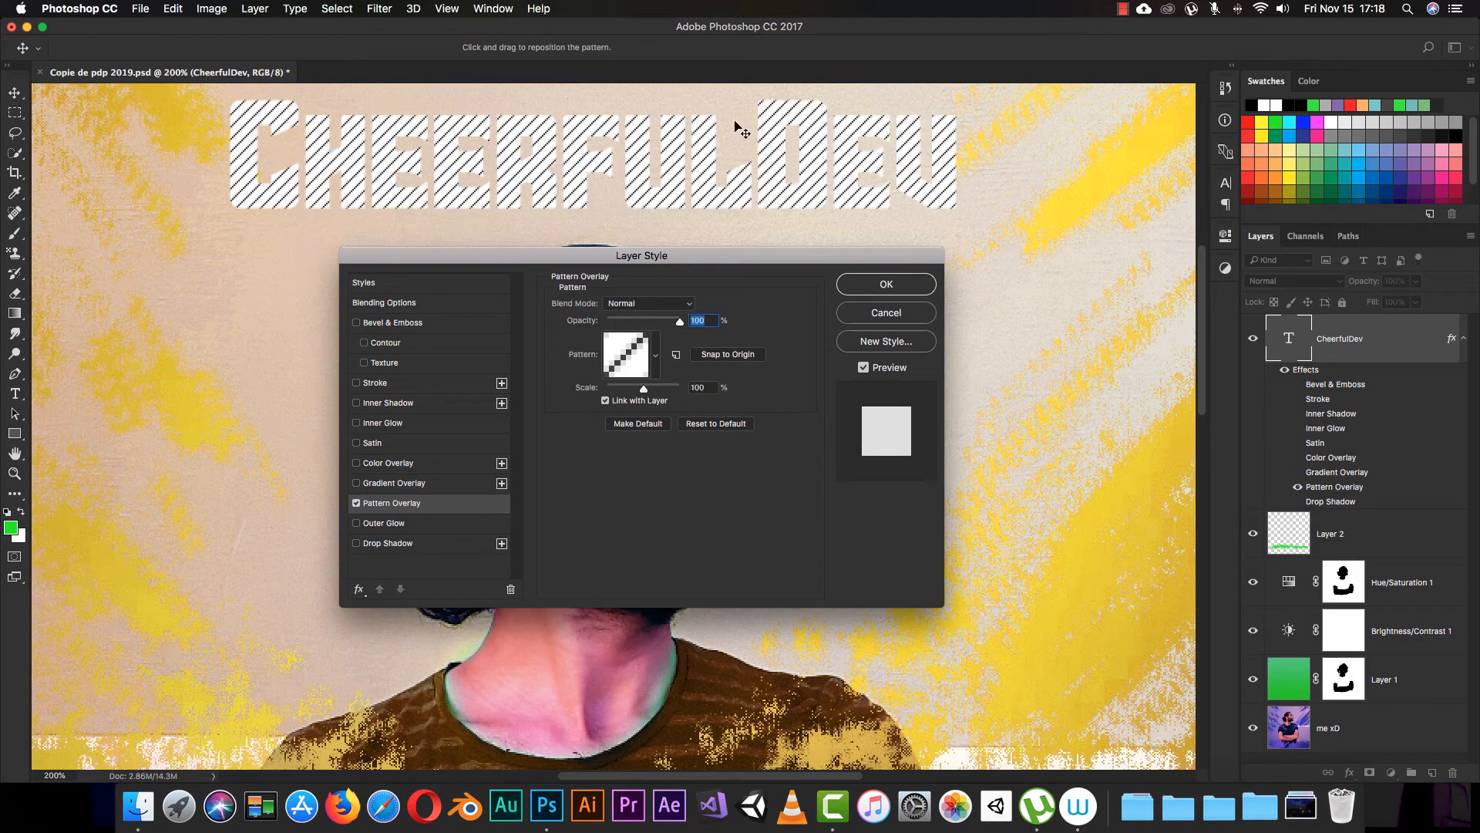
left_click(357, 504)
Step: Enable an Outer Glow on the text with a red glow color and 100% opacity
left_click(375, 525)
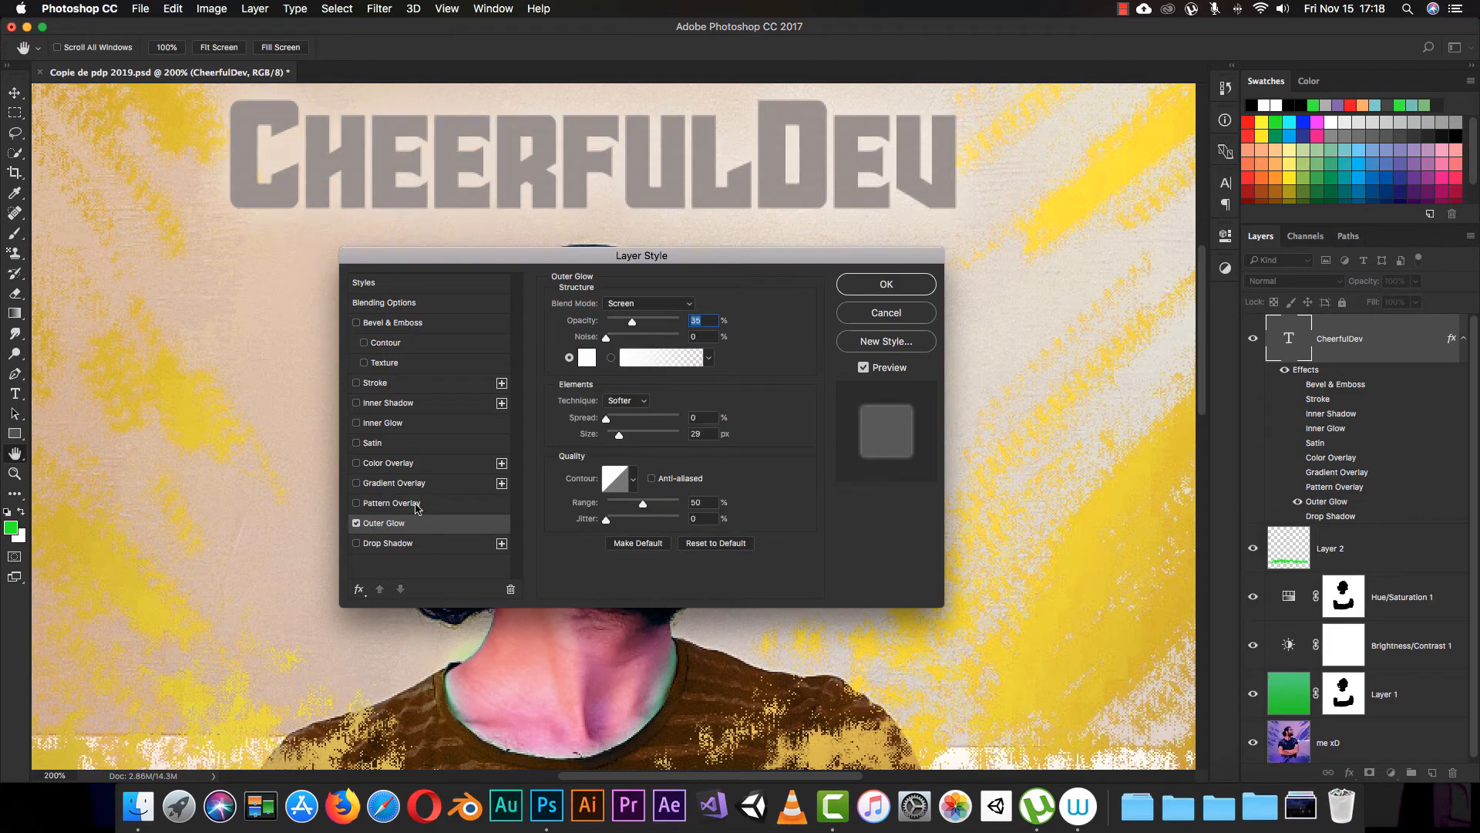
left_click(587, 357)
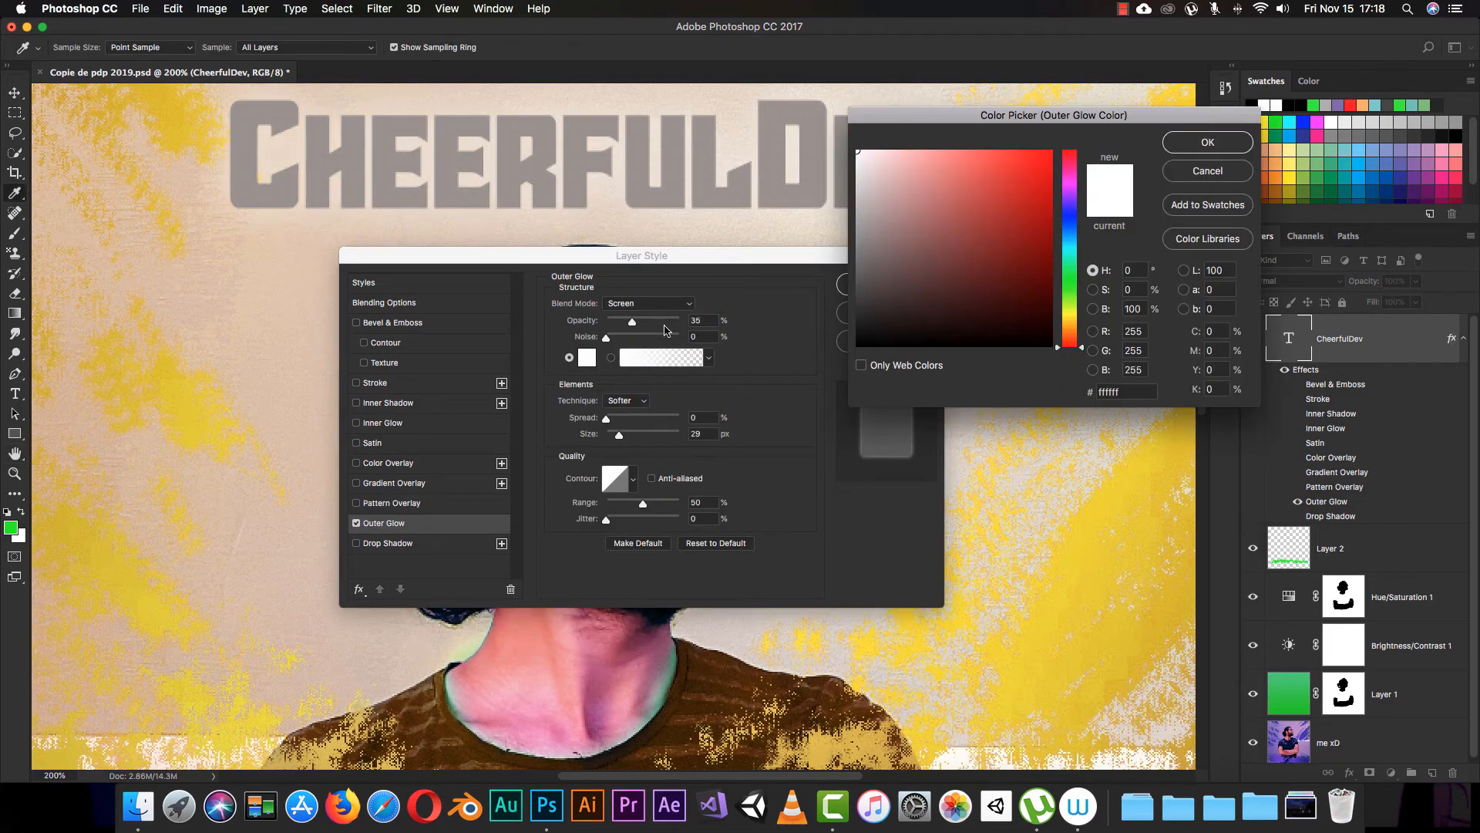
left_click(967, 184)
left_click(1000, 170)
left_click(1208, 143)
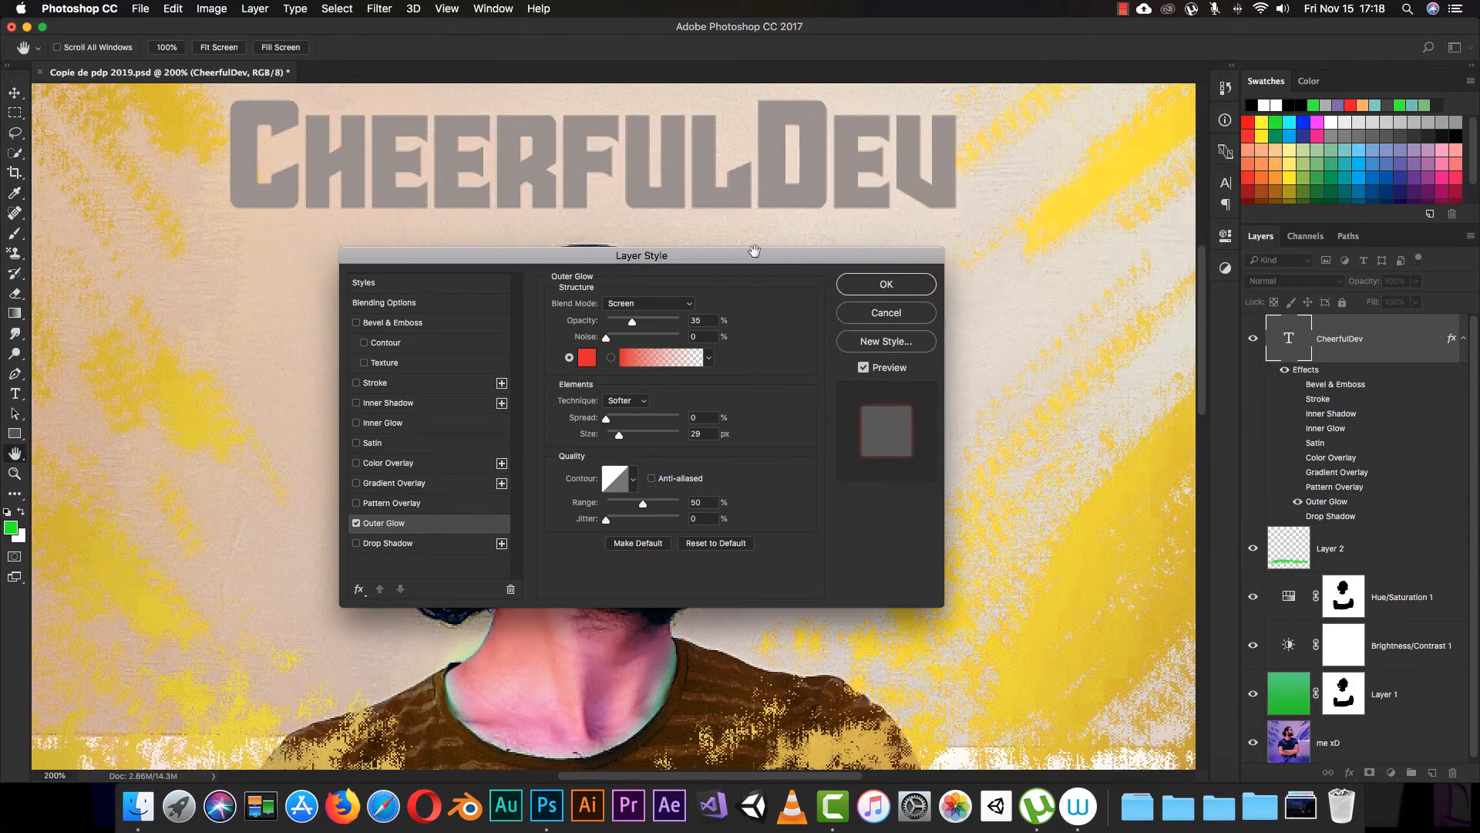
left_click_drag(632, 321, 726, 319)
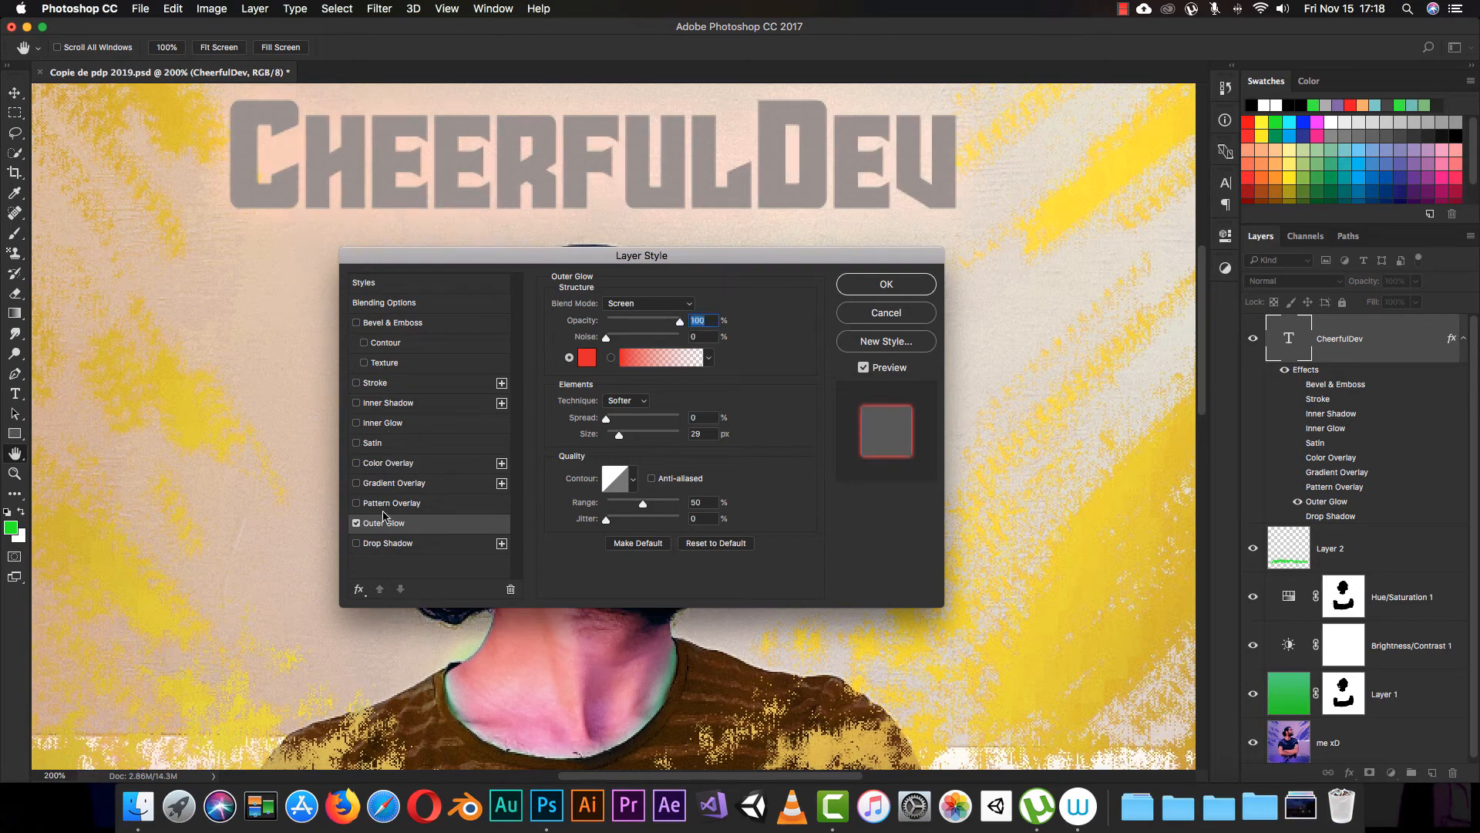
Step: Replace the Outer Glow with a Multiply Drop Shadow at a 158° angle, 7 px distance and 4 px size
left_click(356, 524)
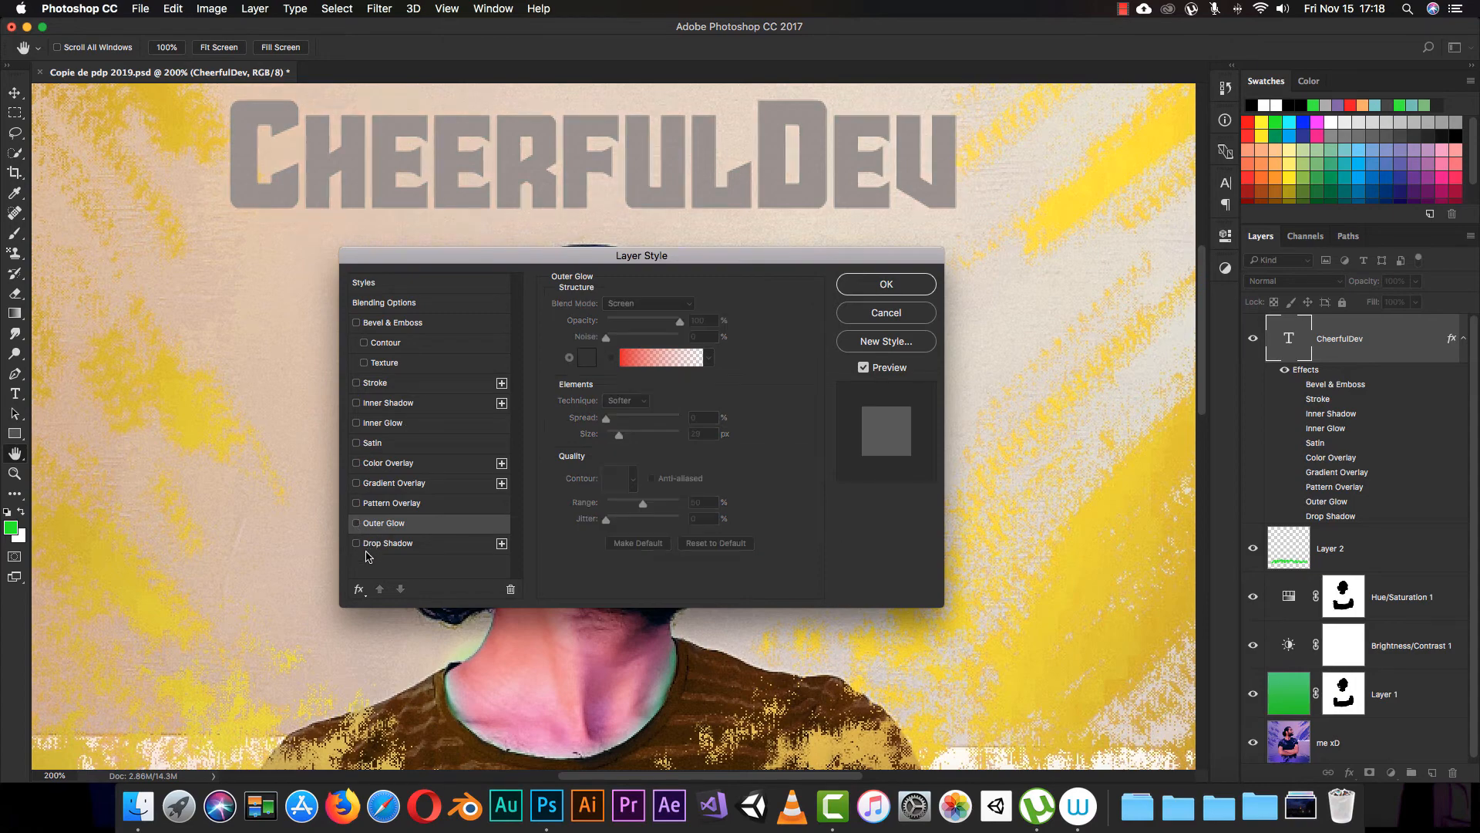
left_click(378, 543)
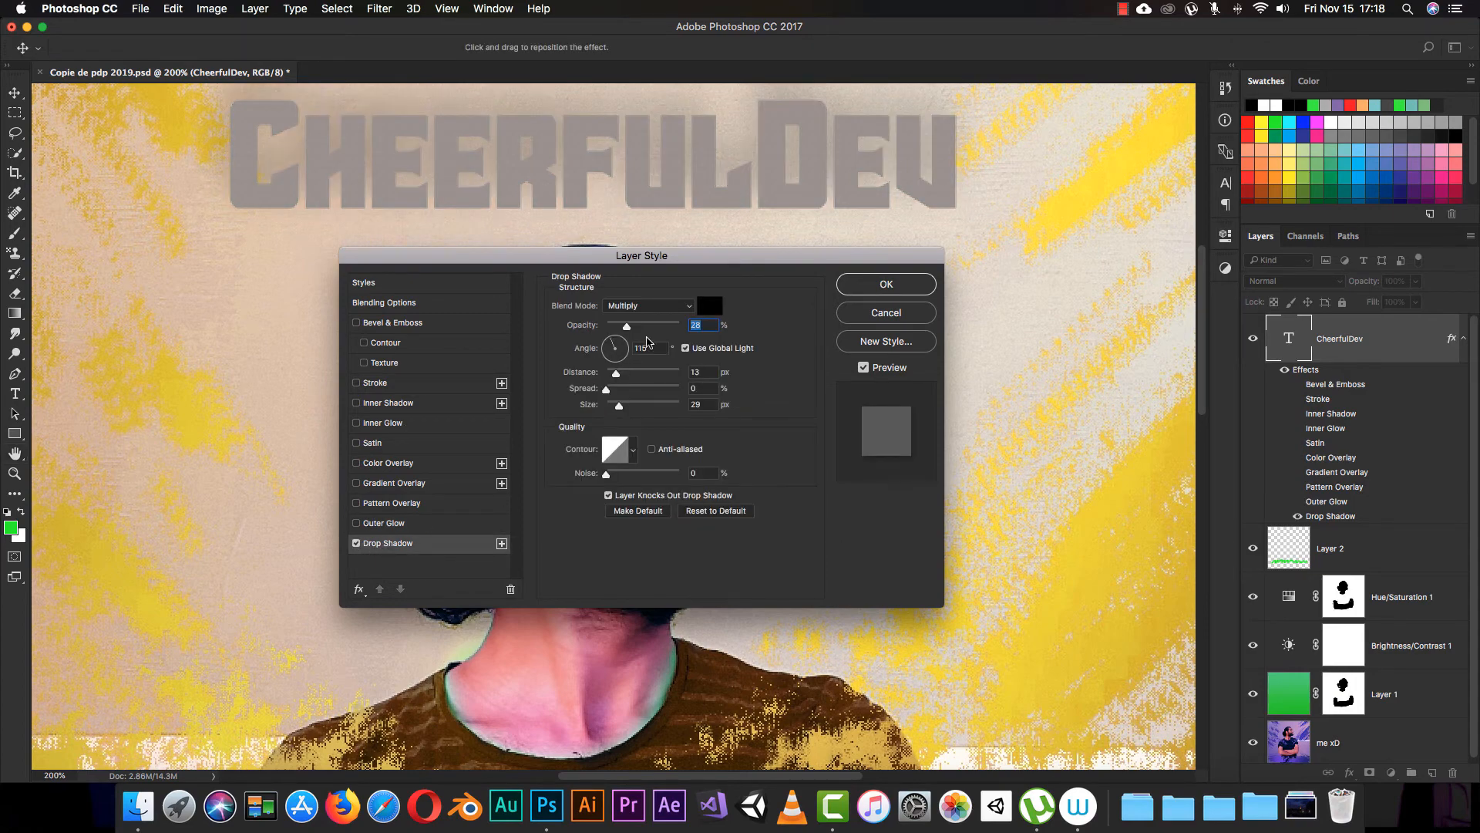
left_click_drag(619, 405, 607, 411)
left_click_drag(710, 203, 709, 189)
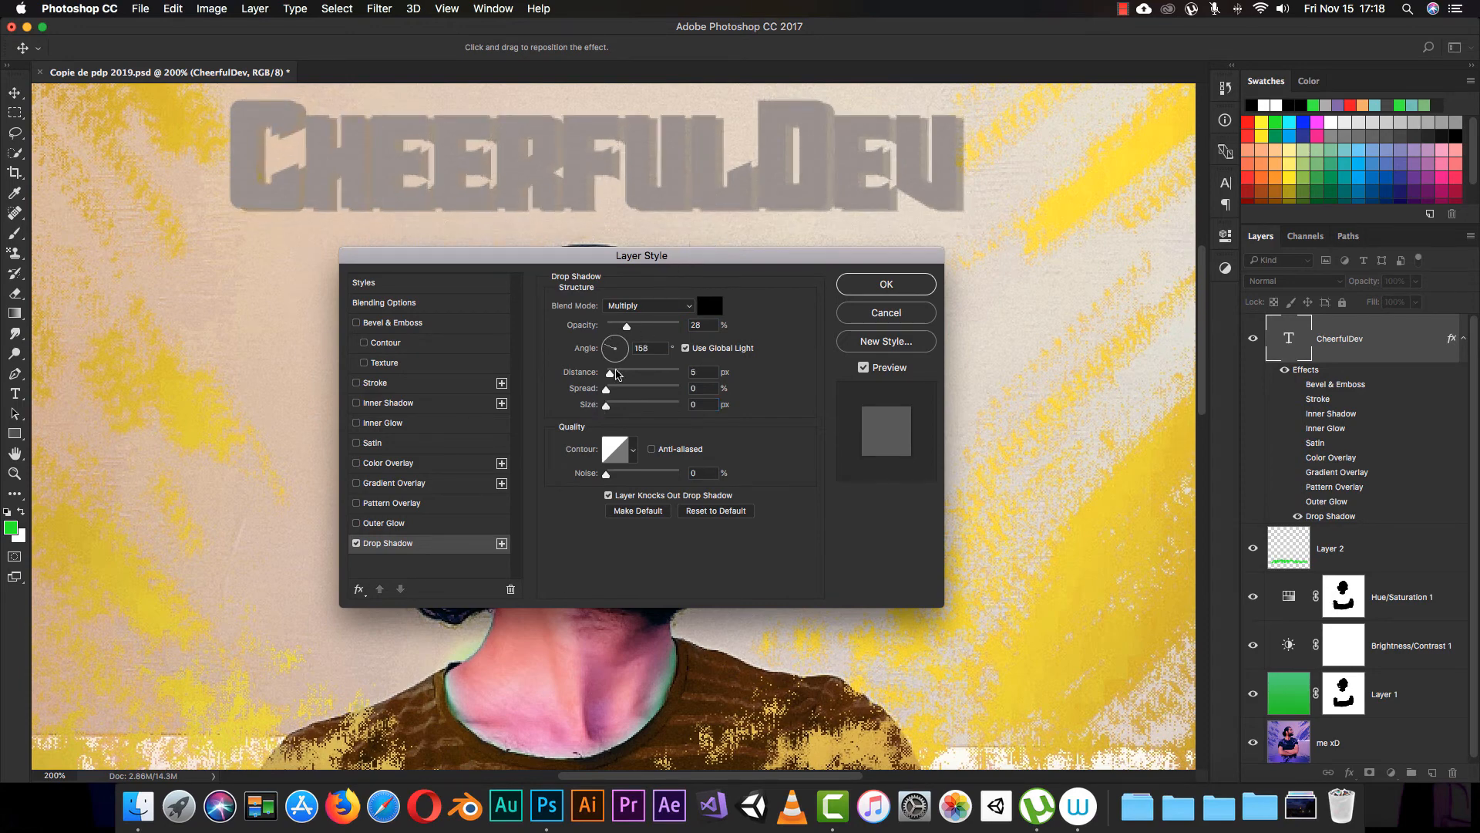
left_click_drag(610, 375, 609, 407)
left_click(650, 307)
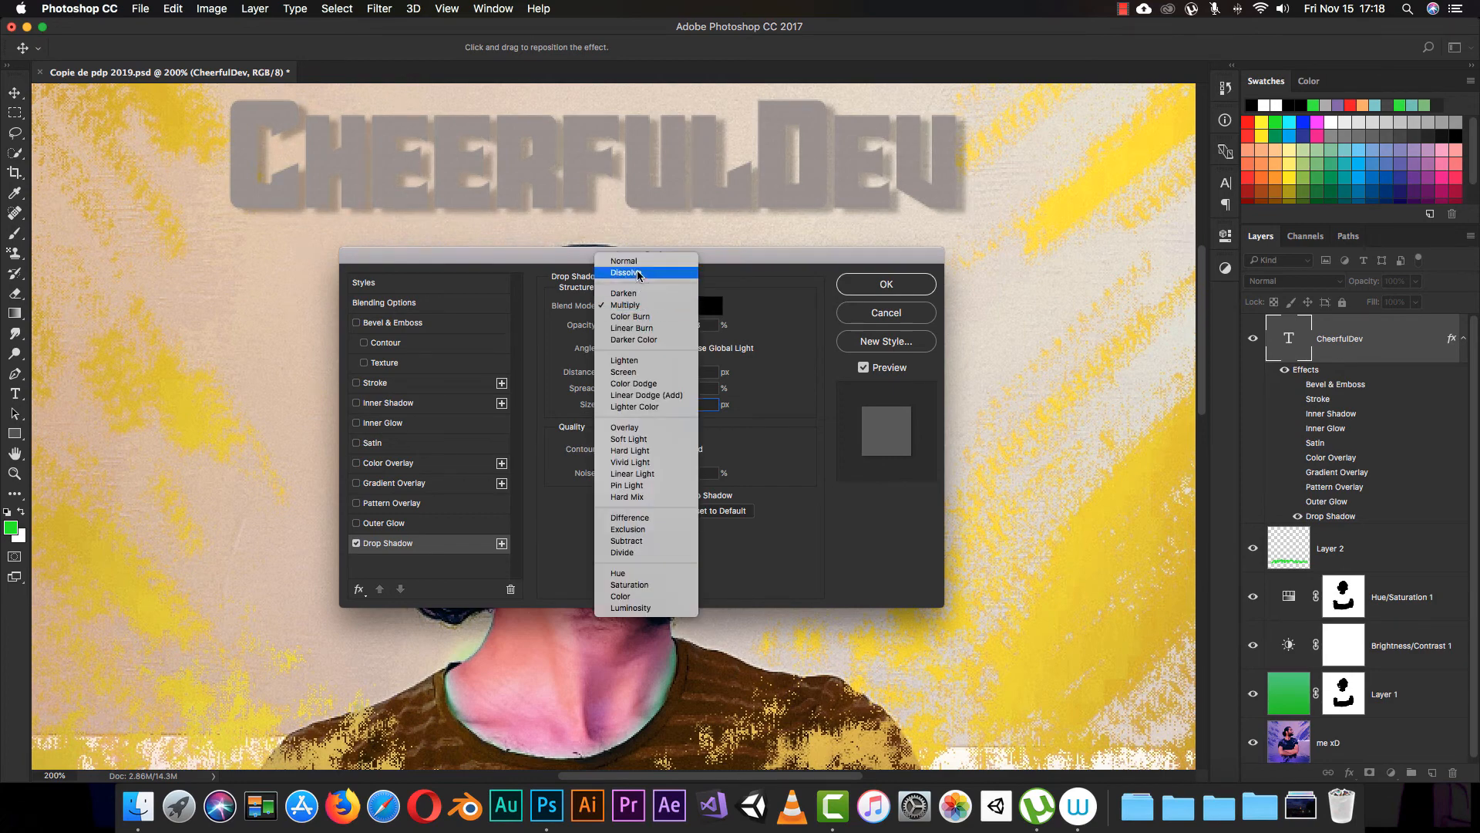
left_click(636, 306)
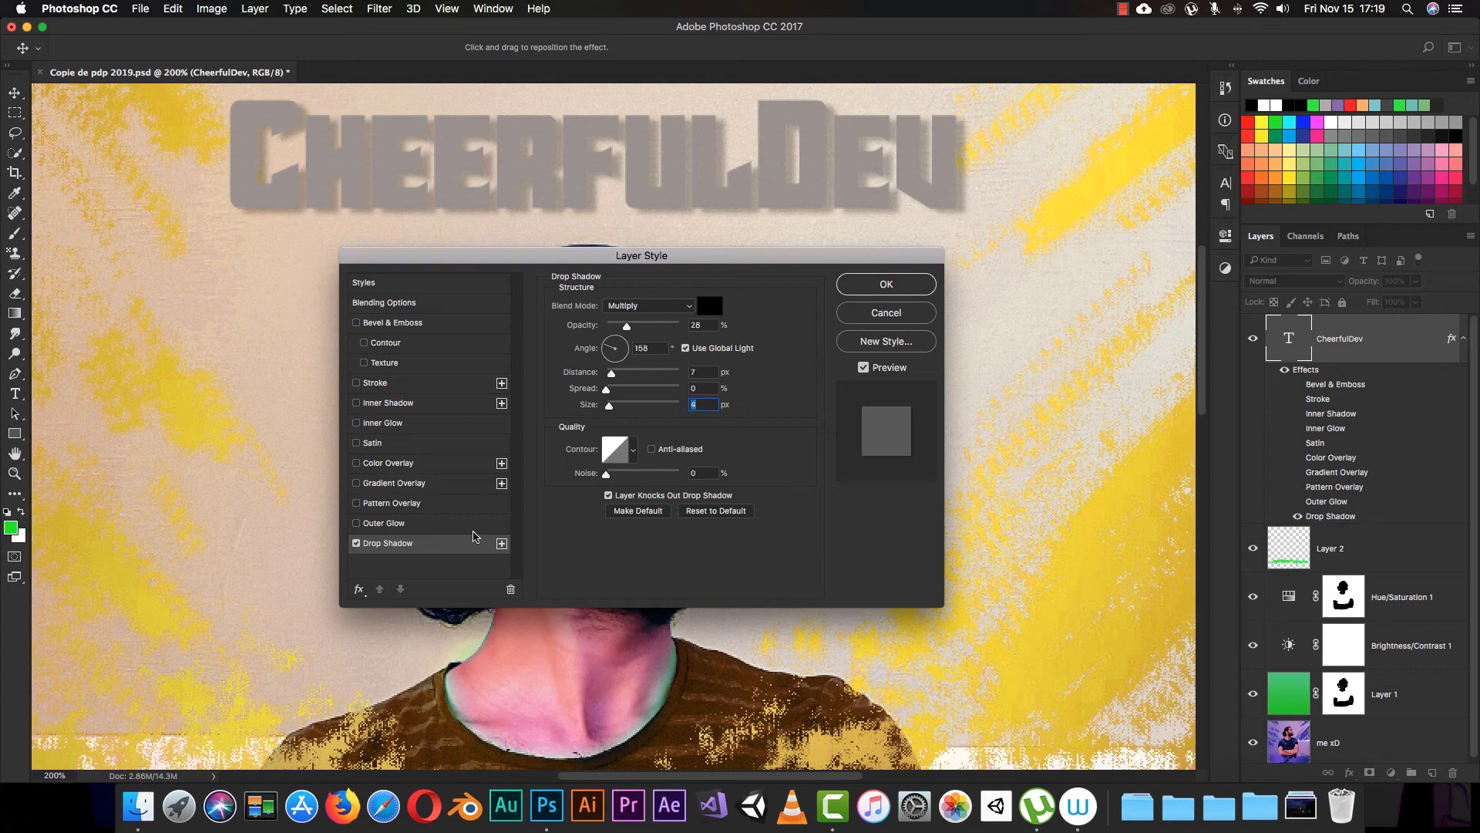
Step: Add a second Drop Shadow to the text and set its color to dark red 660a0a
left_click(430, 543)
left_click(402, 544)
left_click(501, 544)
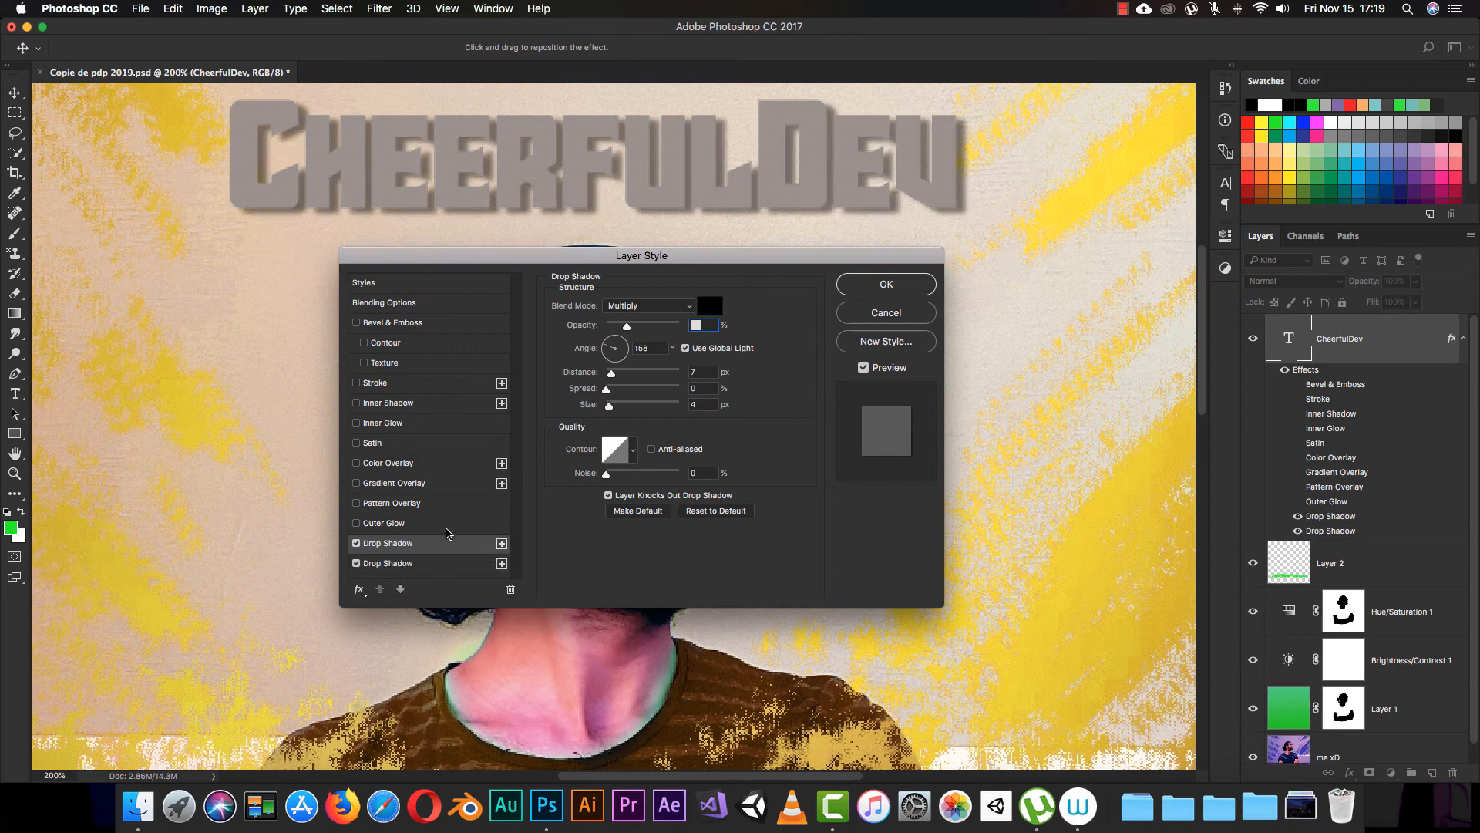
left_click(710, 305)
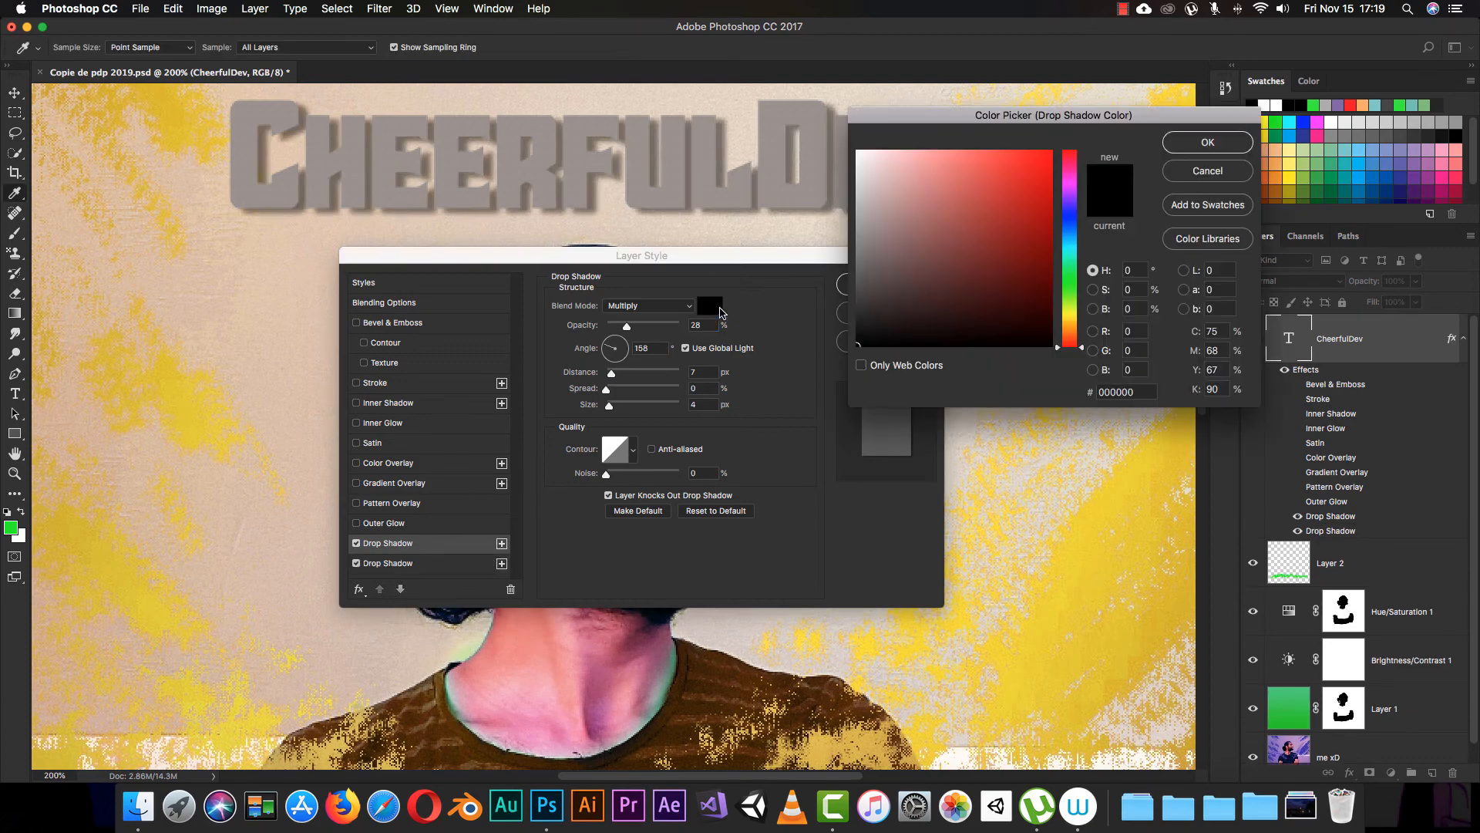
left_click_drag(1008, 251, 1034, 281)
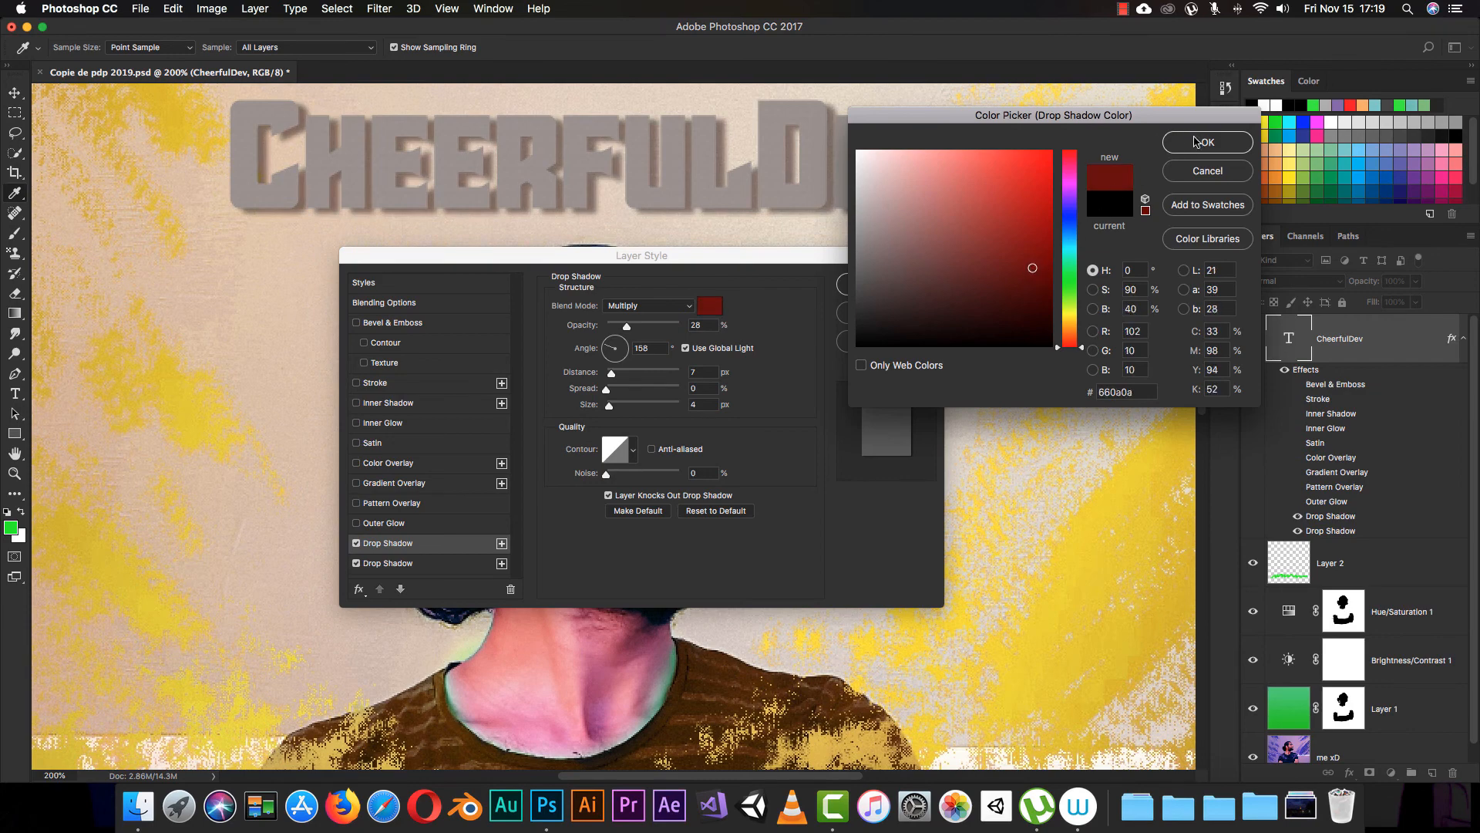
left_click(1198, 144)
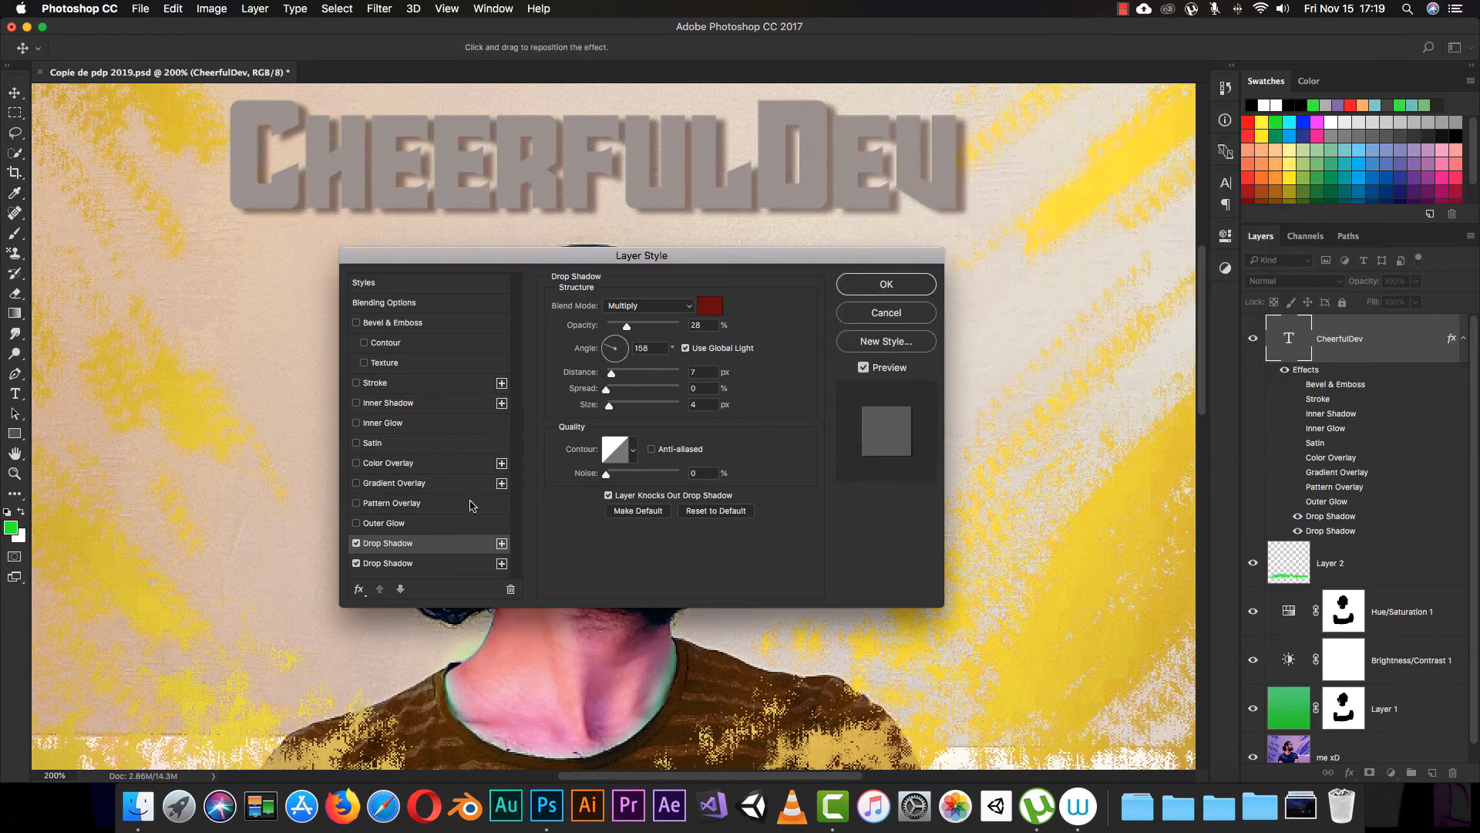
Step: Compare the two drop shadows, move the red one below the black one, and restore their original order
left_click(432, 558)
left_click(424, 543)
left_click(414, 563)
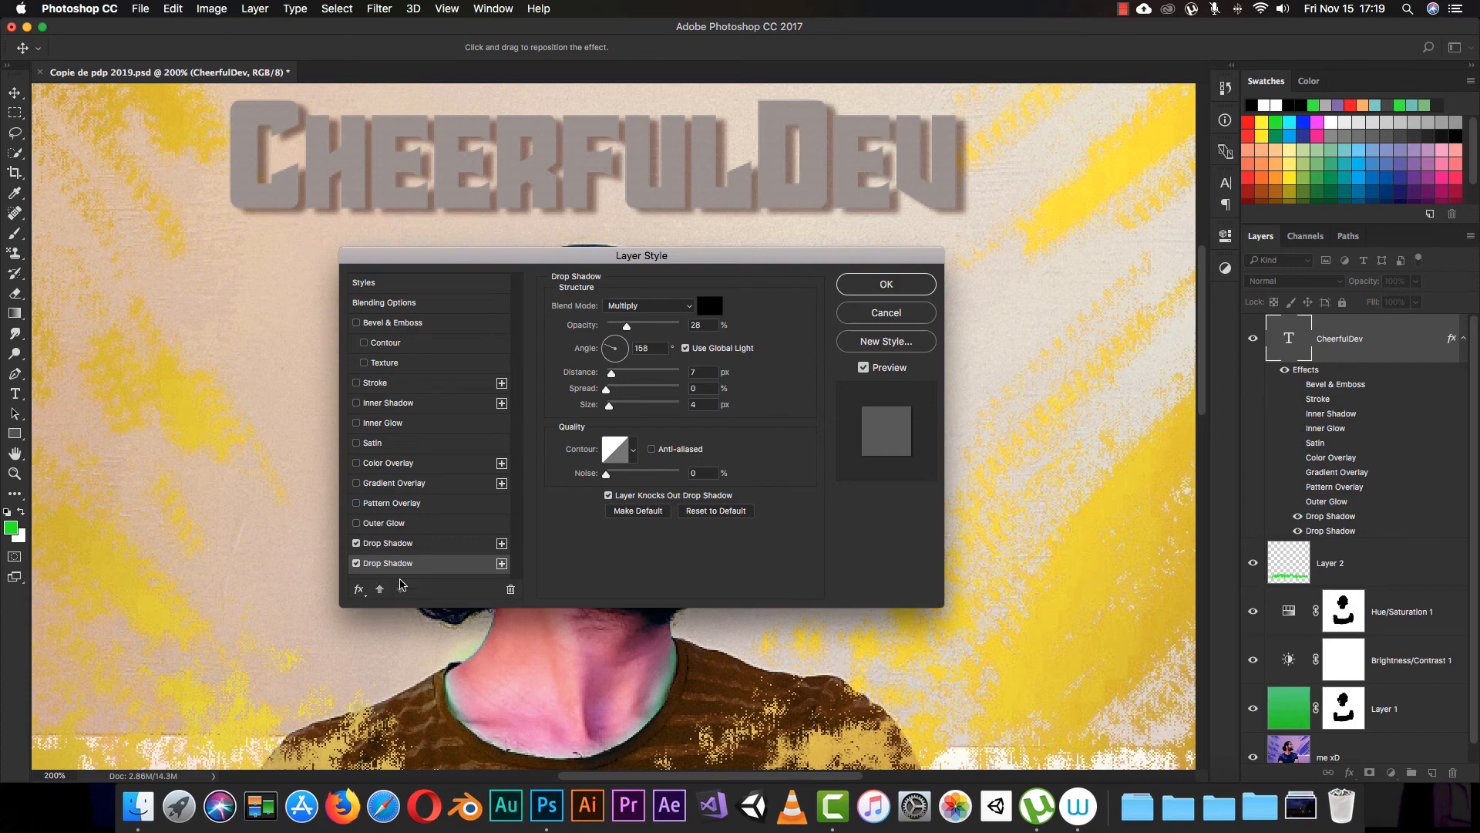
left_click(413, 545)
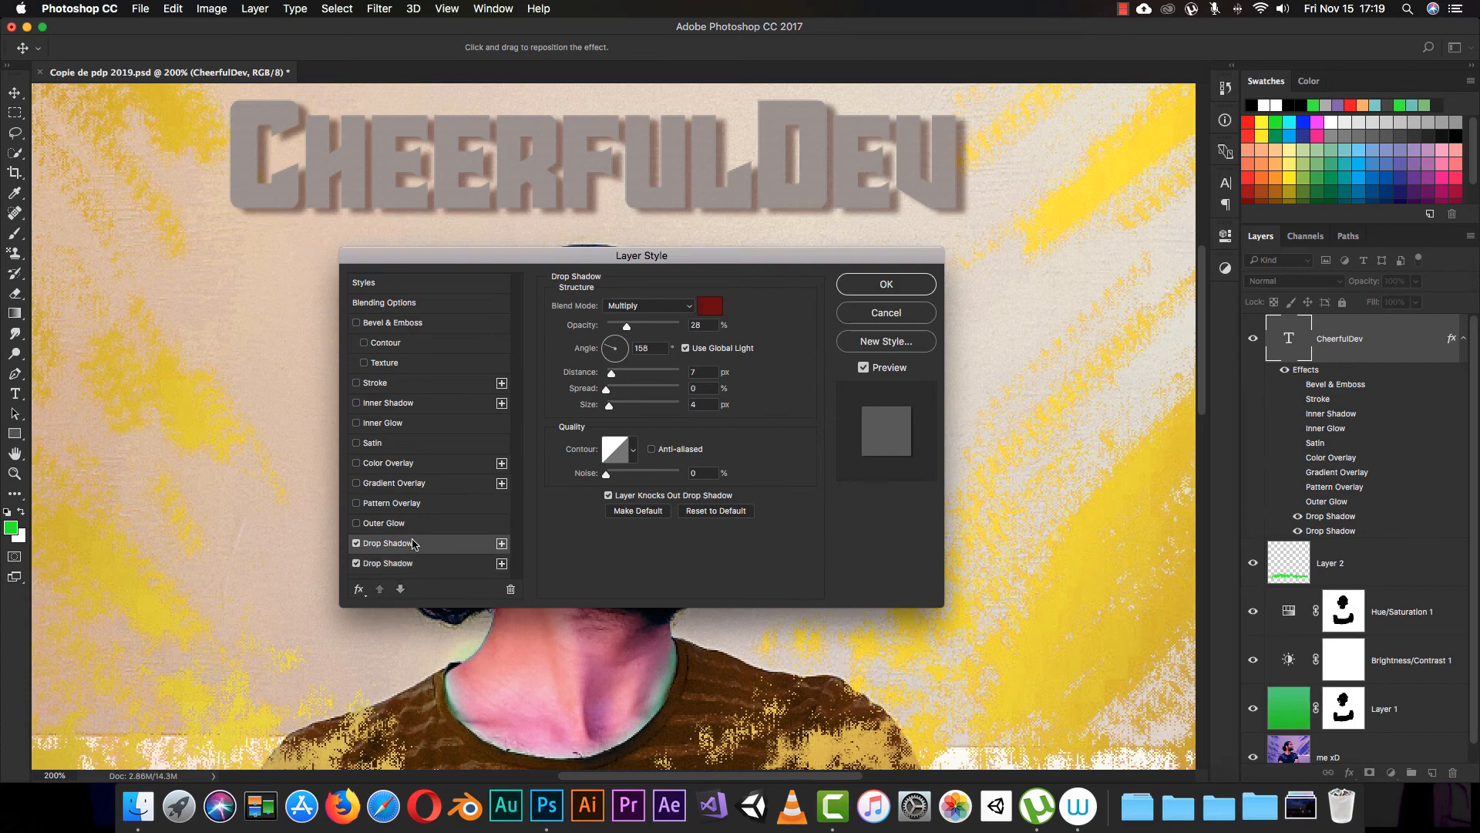
left_click(401, 591)
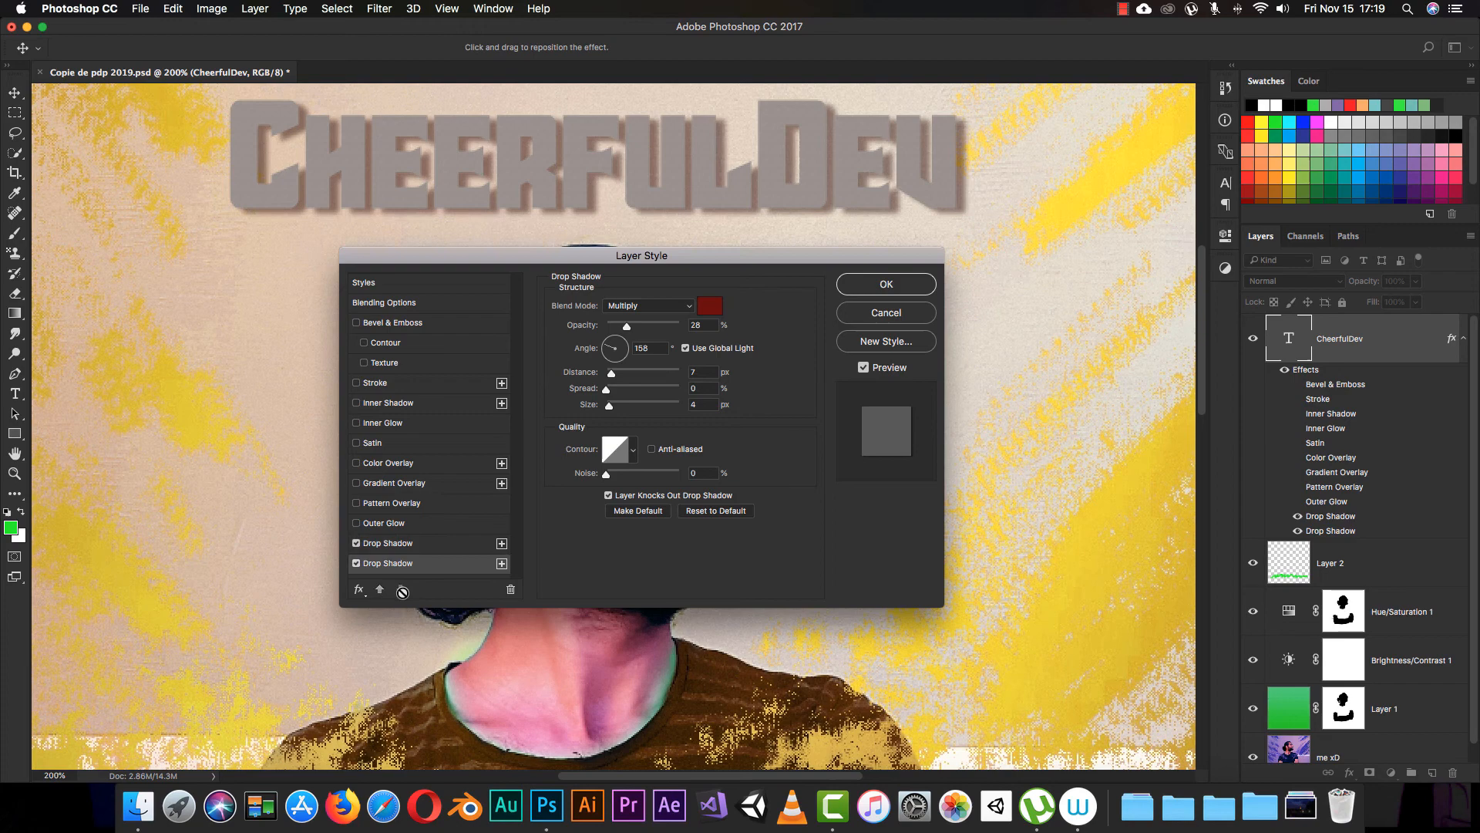
left_click(437, 545)
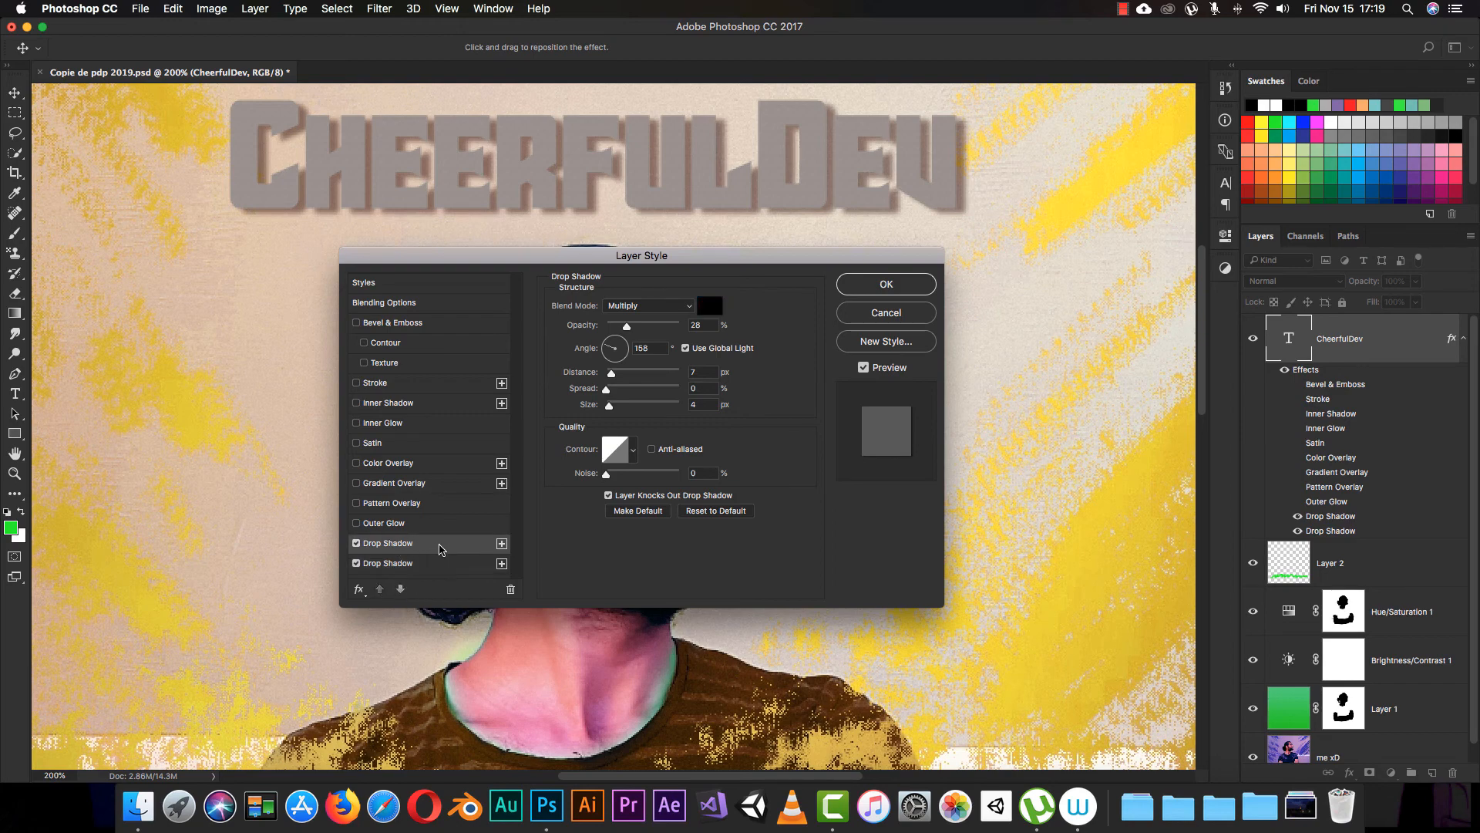
left_click(399, 590)
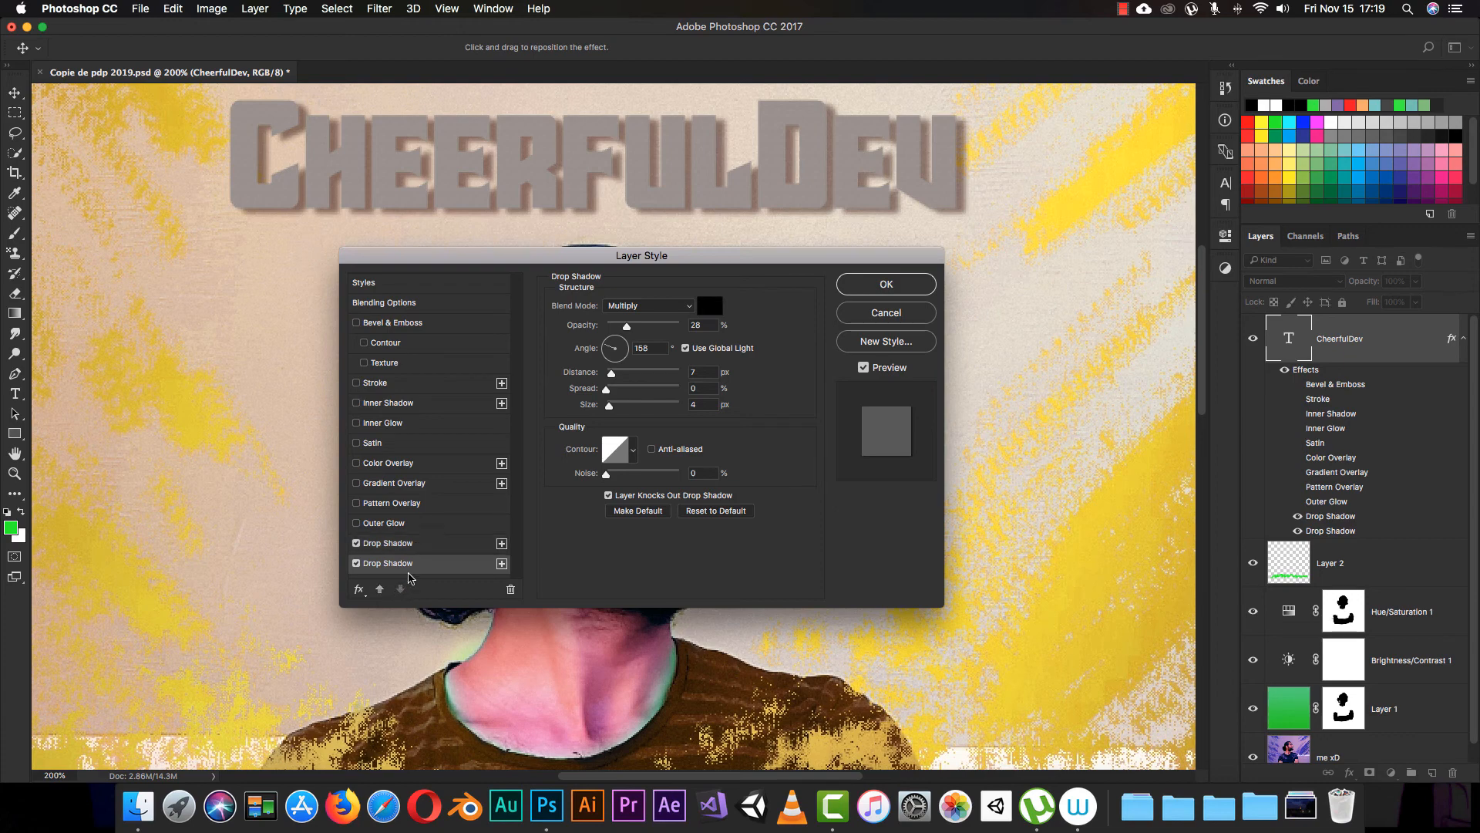
left_click(432, 545)
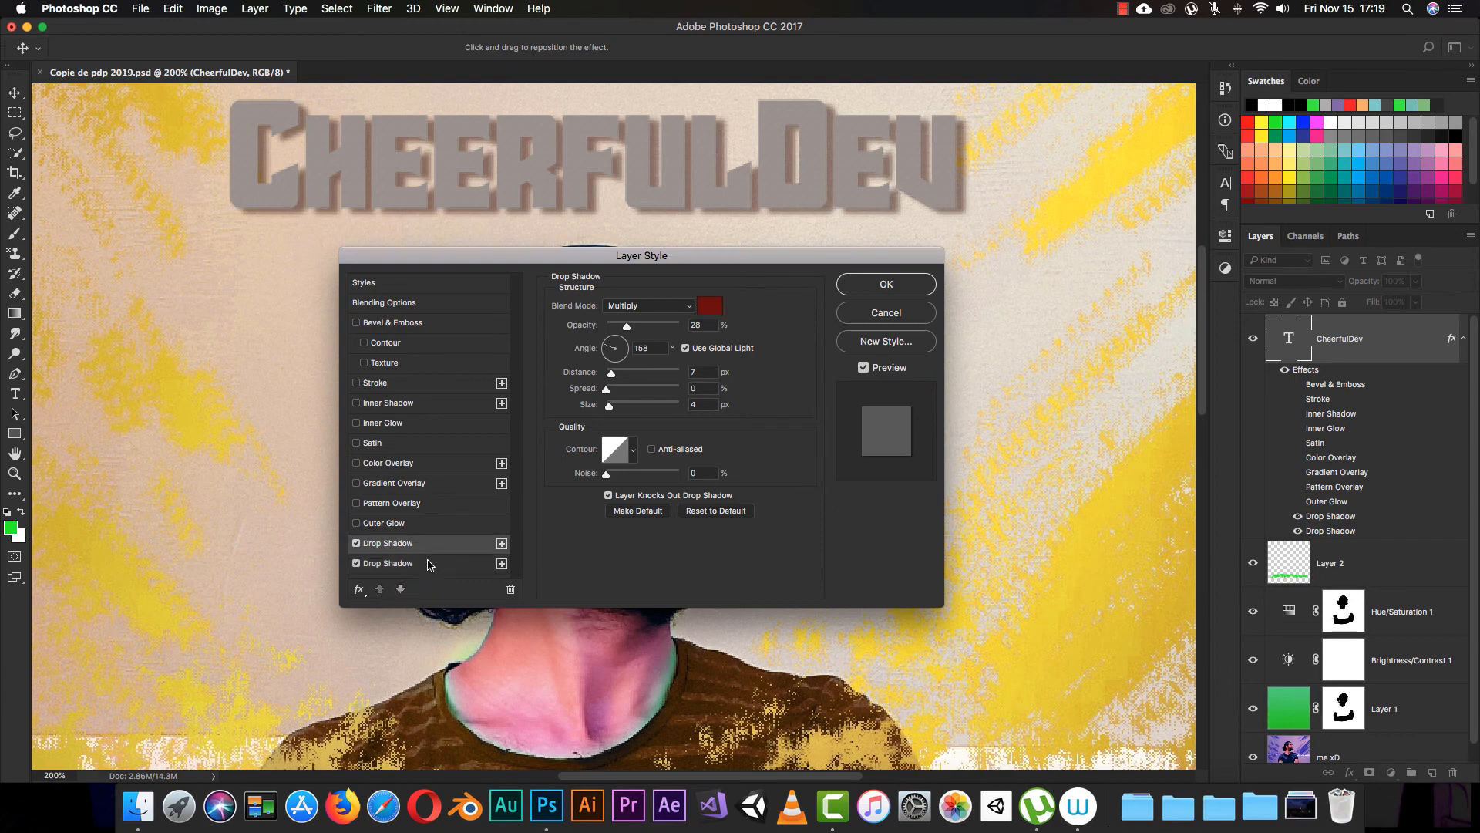
left_click(430, 563)
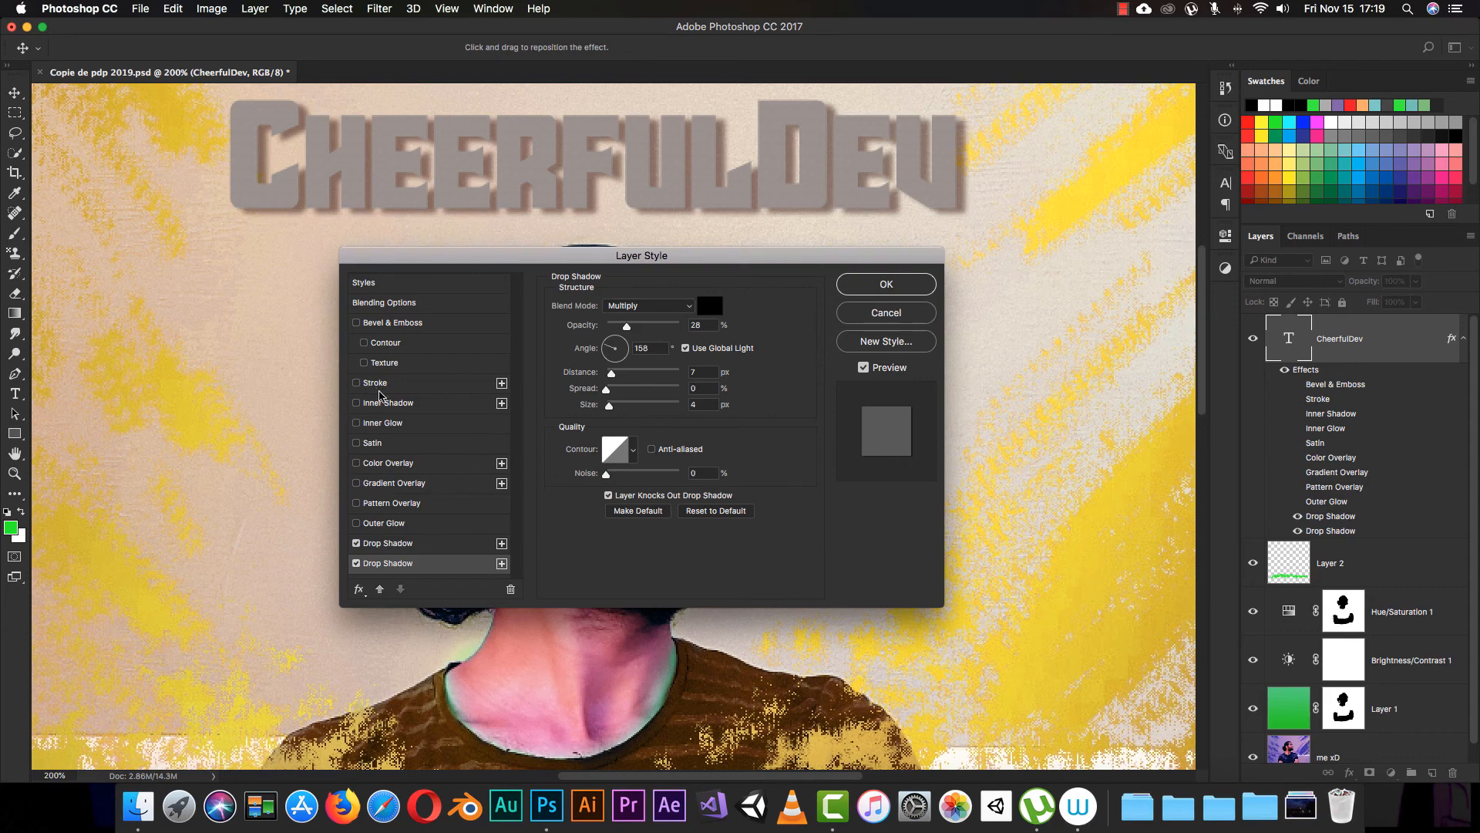
Step: Enable Stroke, Inner Shadow, Inner Glow, and Bevel & Emboss with its Contour and Texture on the text
left_click(398, 383)
left_click(415, 405)
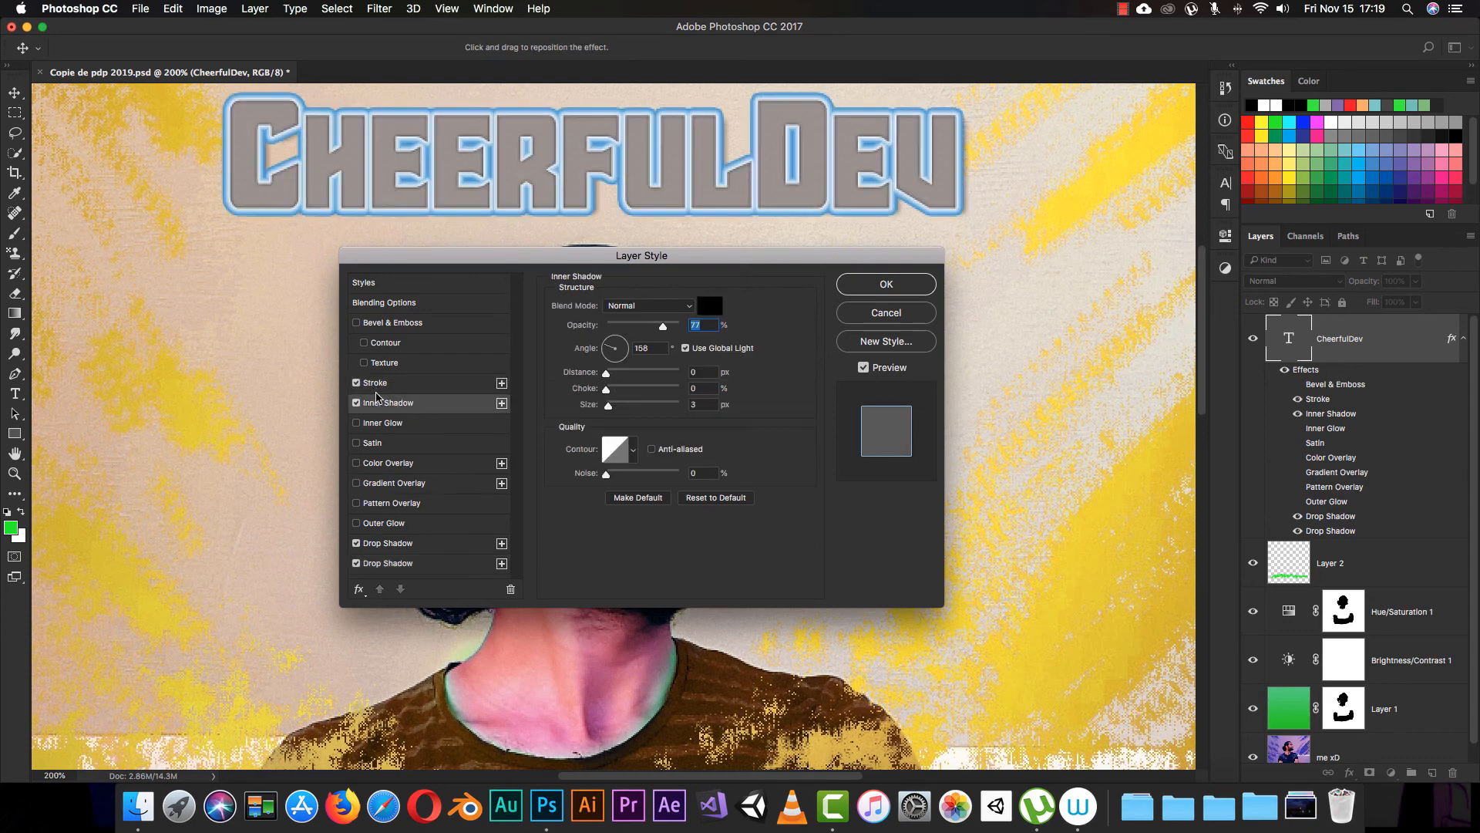
left_click(379, 421)
left_click(356, 322)
left_click(364, 342)
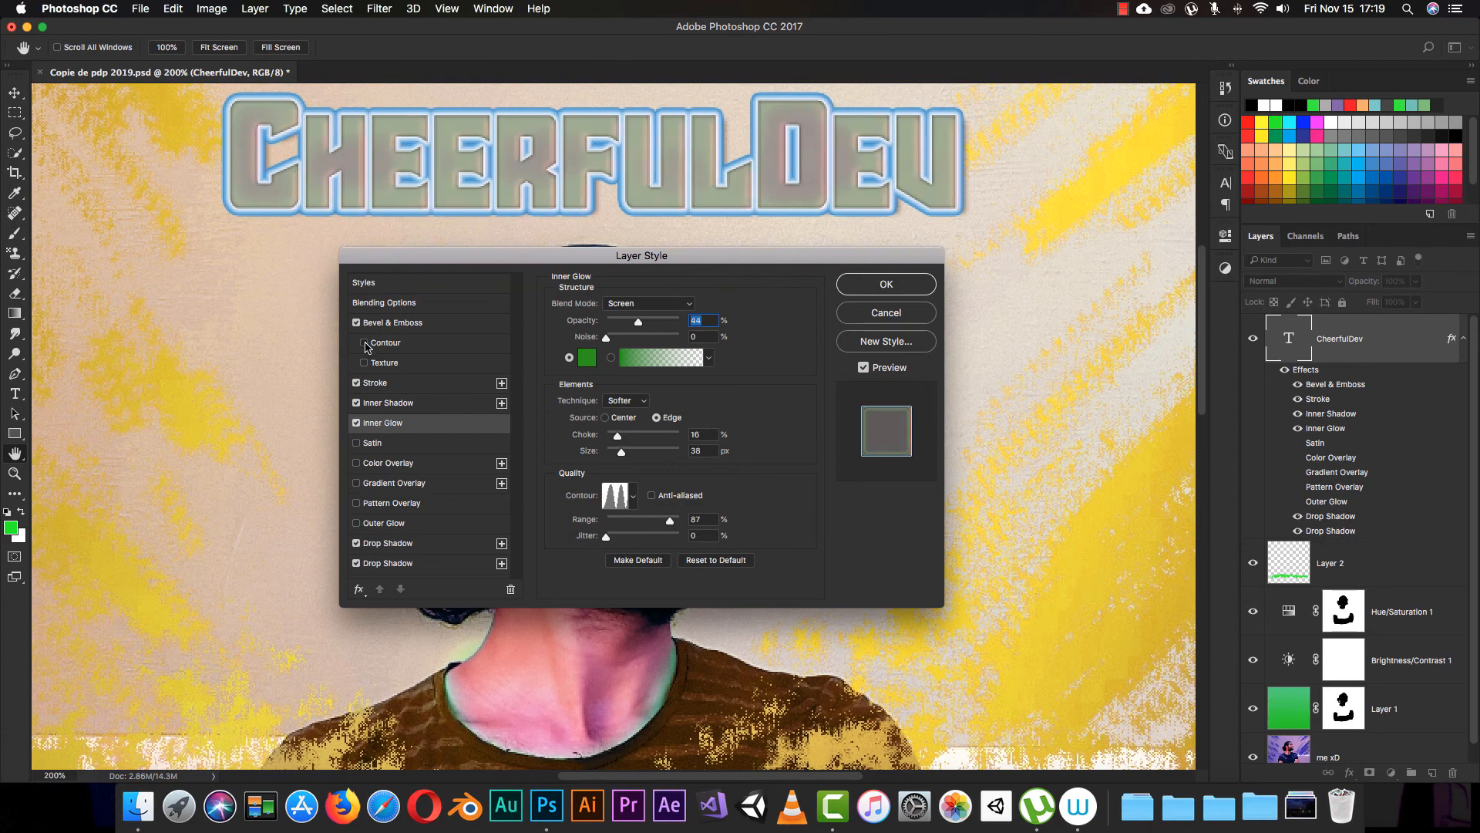
left_click(364, 362)
Step: Enable Satin, Color Overlay, Gradient Overlay, Pattern Overlay and Outer Glow as well, and show the Pattern Overlay settings
left_click(372, 443)
left_click(388, 462)
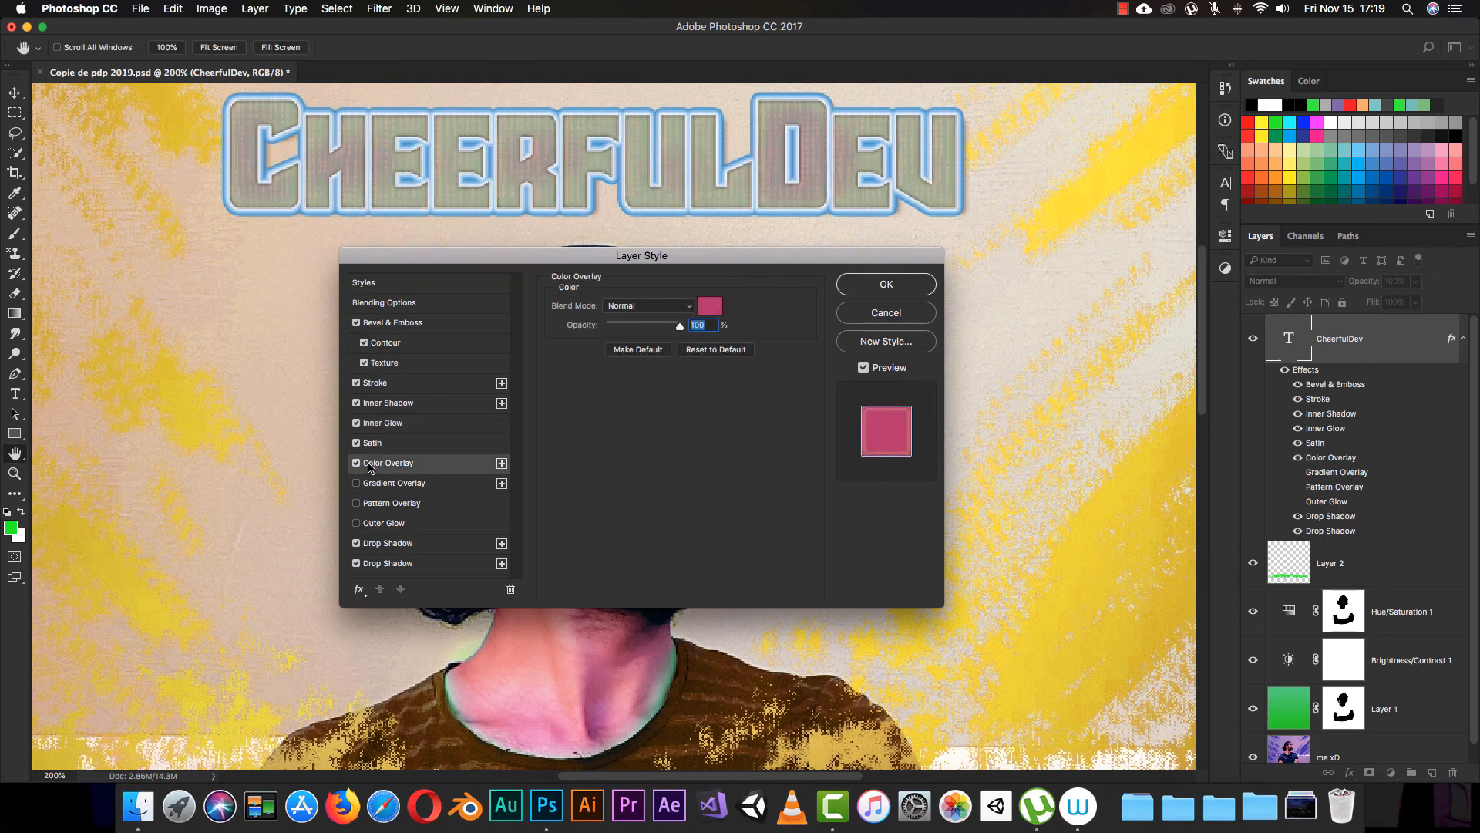
left_click(357, 483)
left_click(356, 503)
left_click(356, 523)
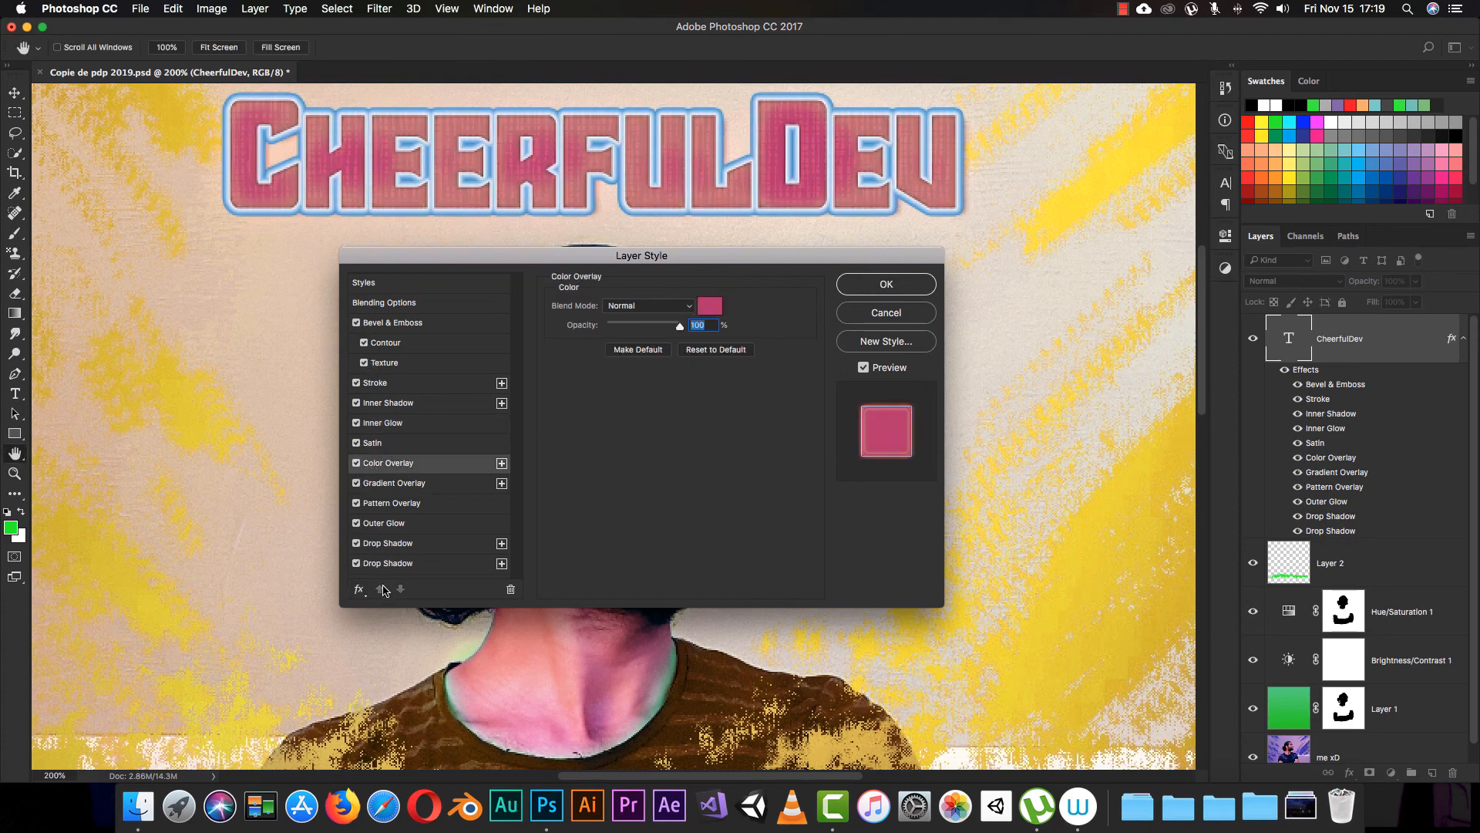
left_click(380, 503)
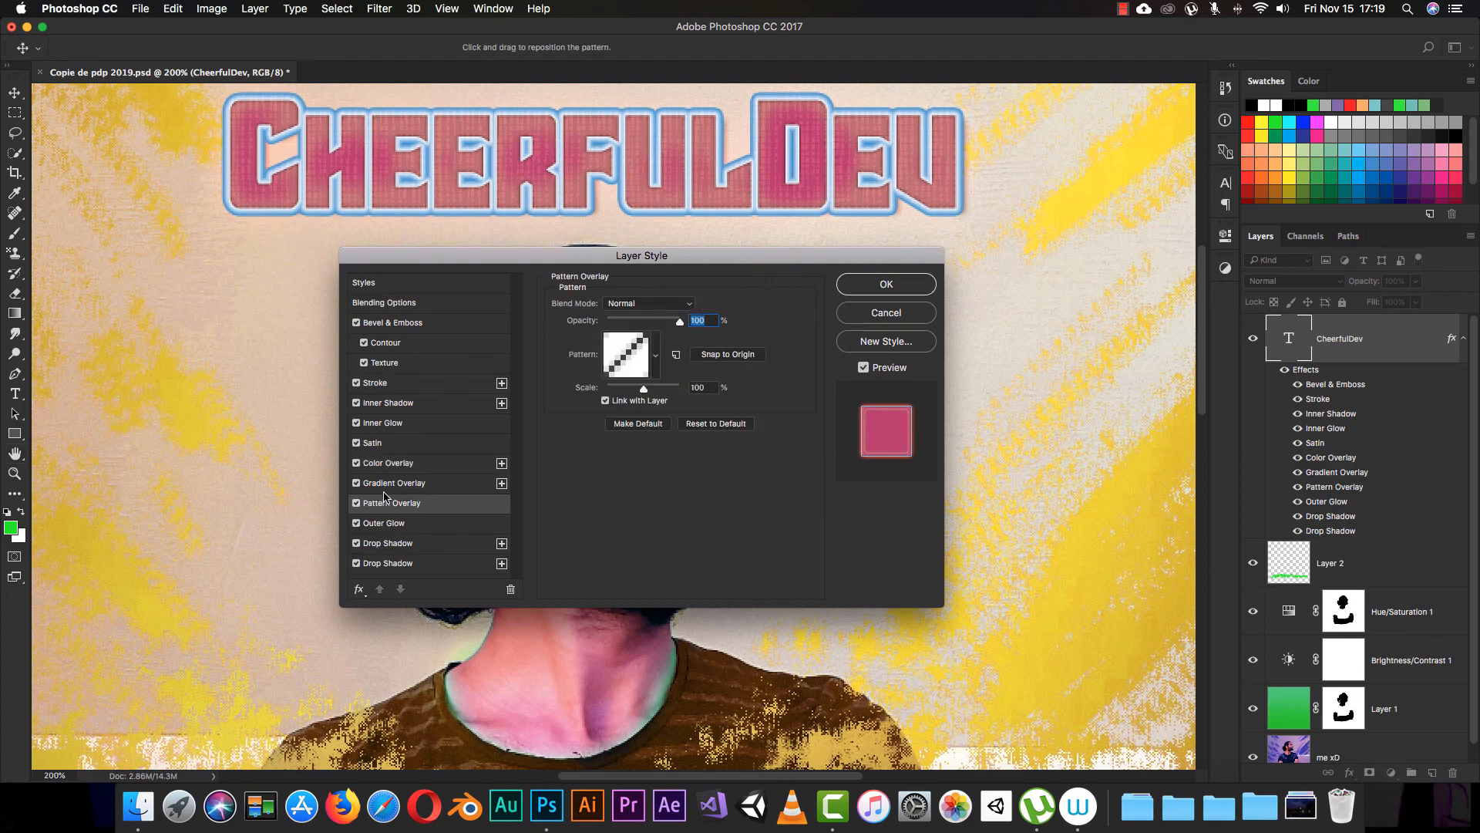
Step: Turn off Color Overlay, Gradient Overlay, Pattern Overlay, Outer Glow and both Drop Shadows on the CheerfulDev text, one after another
left_click(405, 465)
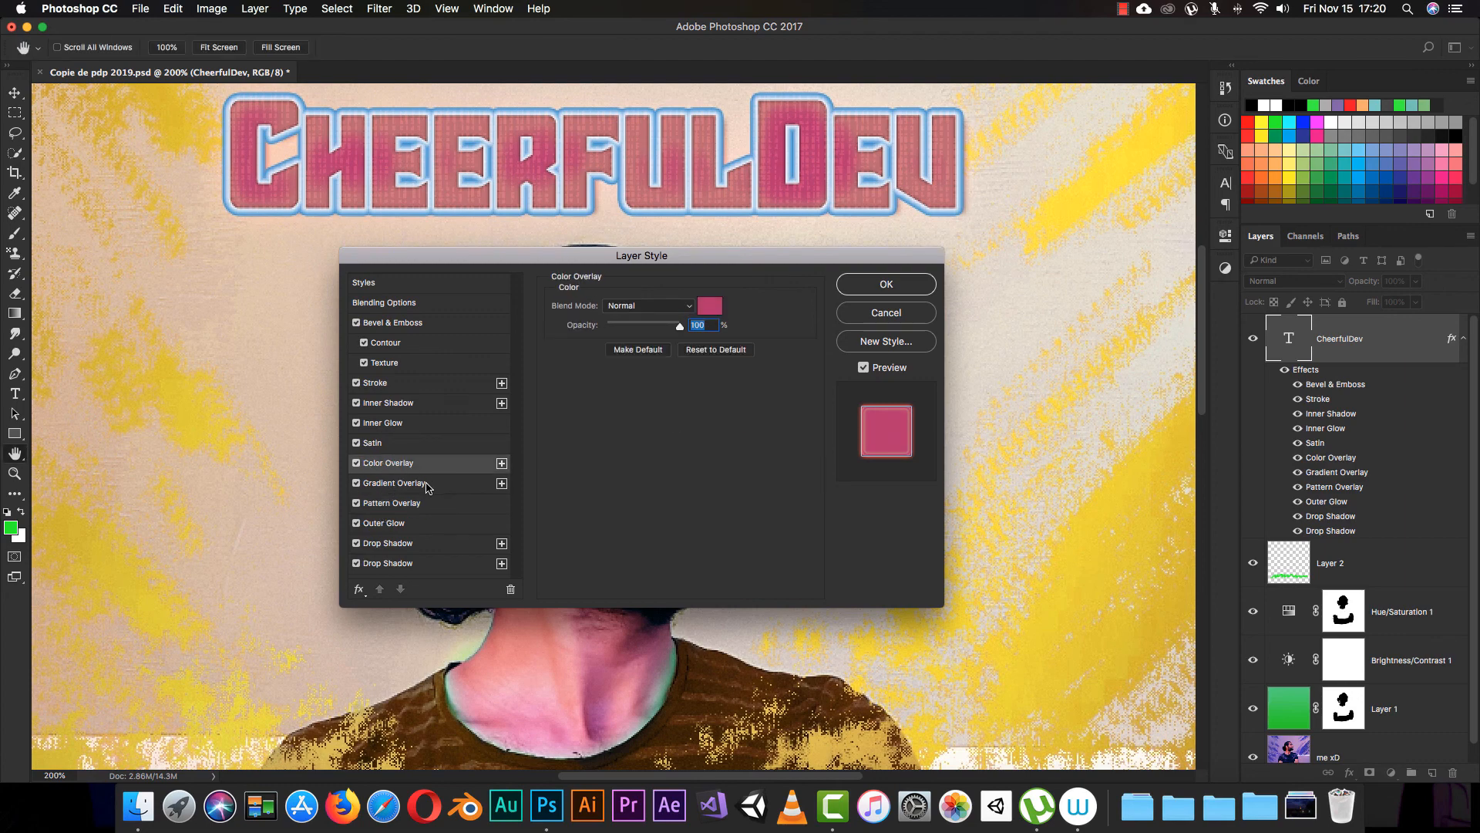
left_click(356, 462)
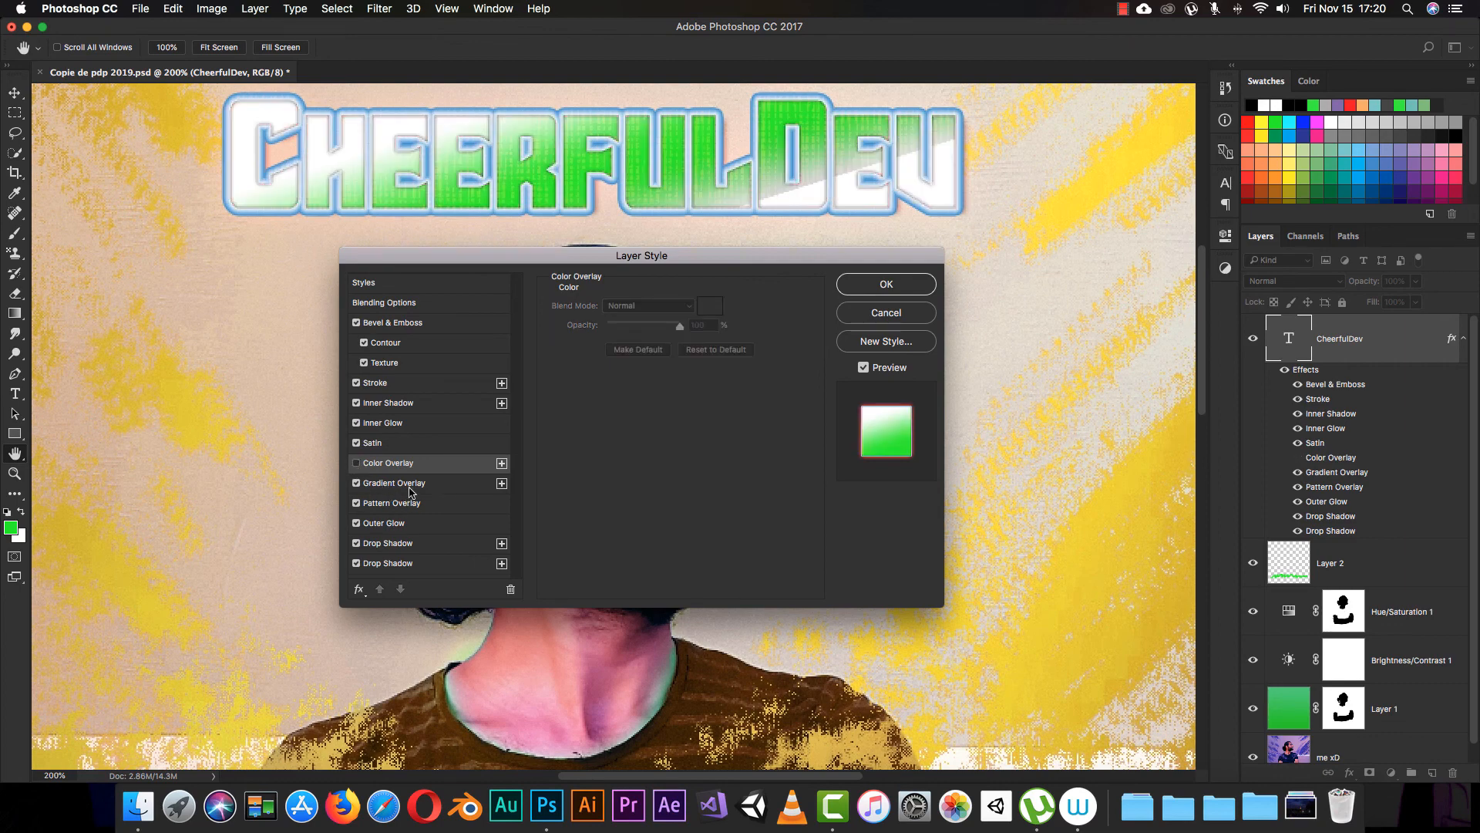
left_click(357, 483)
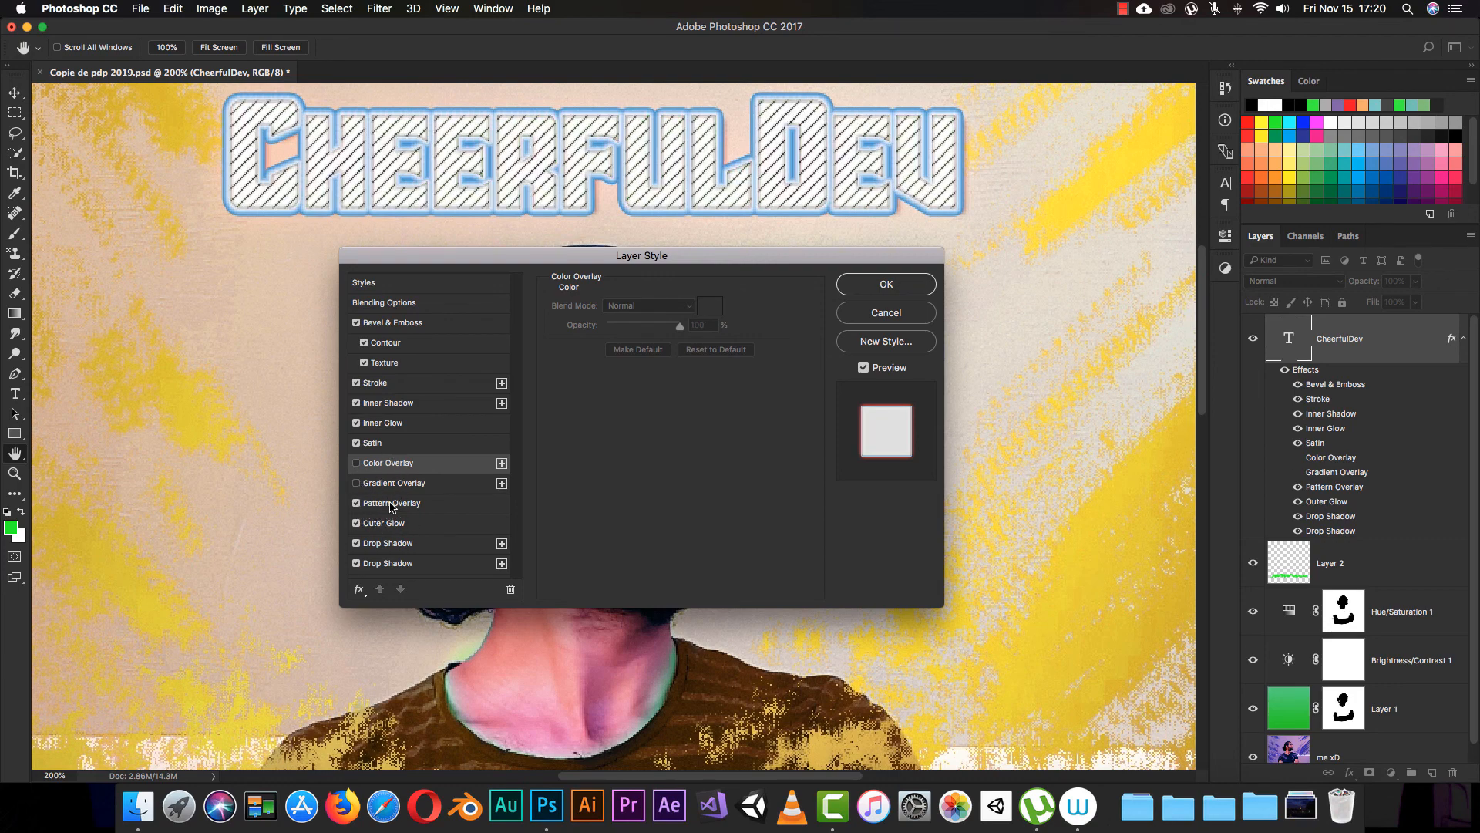
left_click(357, 503)
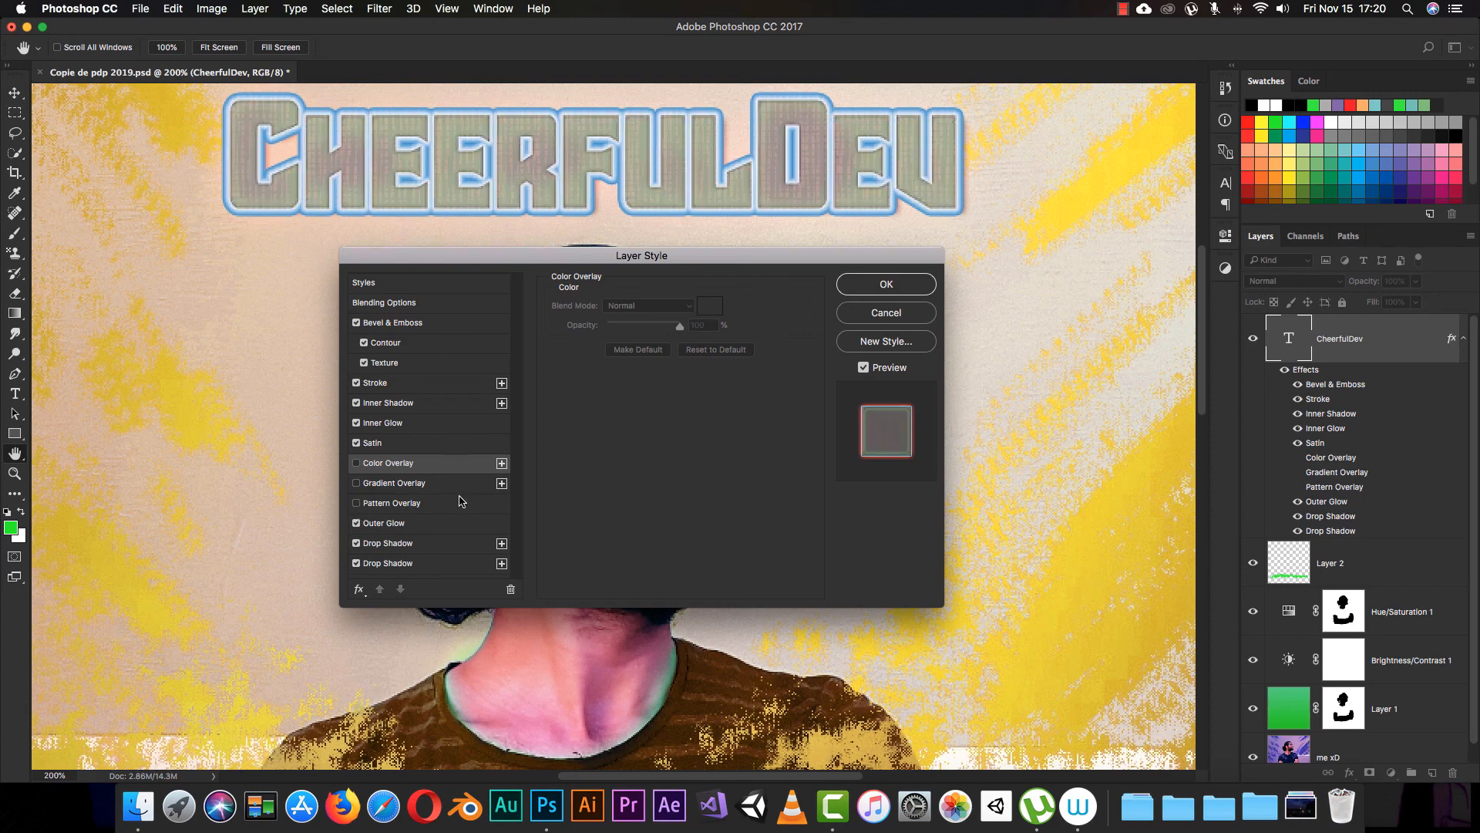
left_click(357, 525)
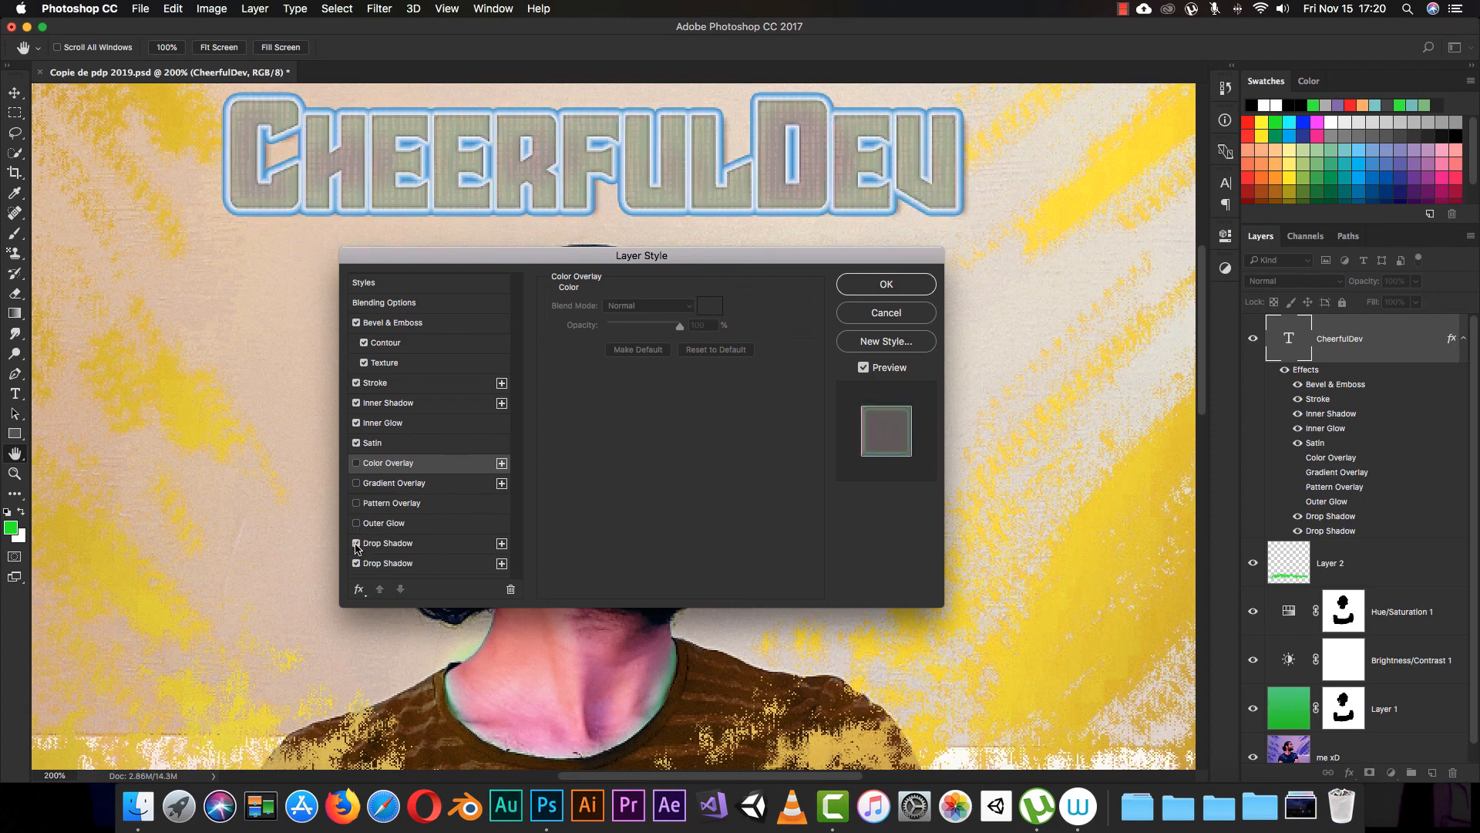
left_click(357, 543)
left_click(357, 563)
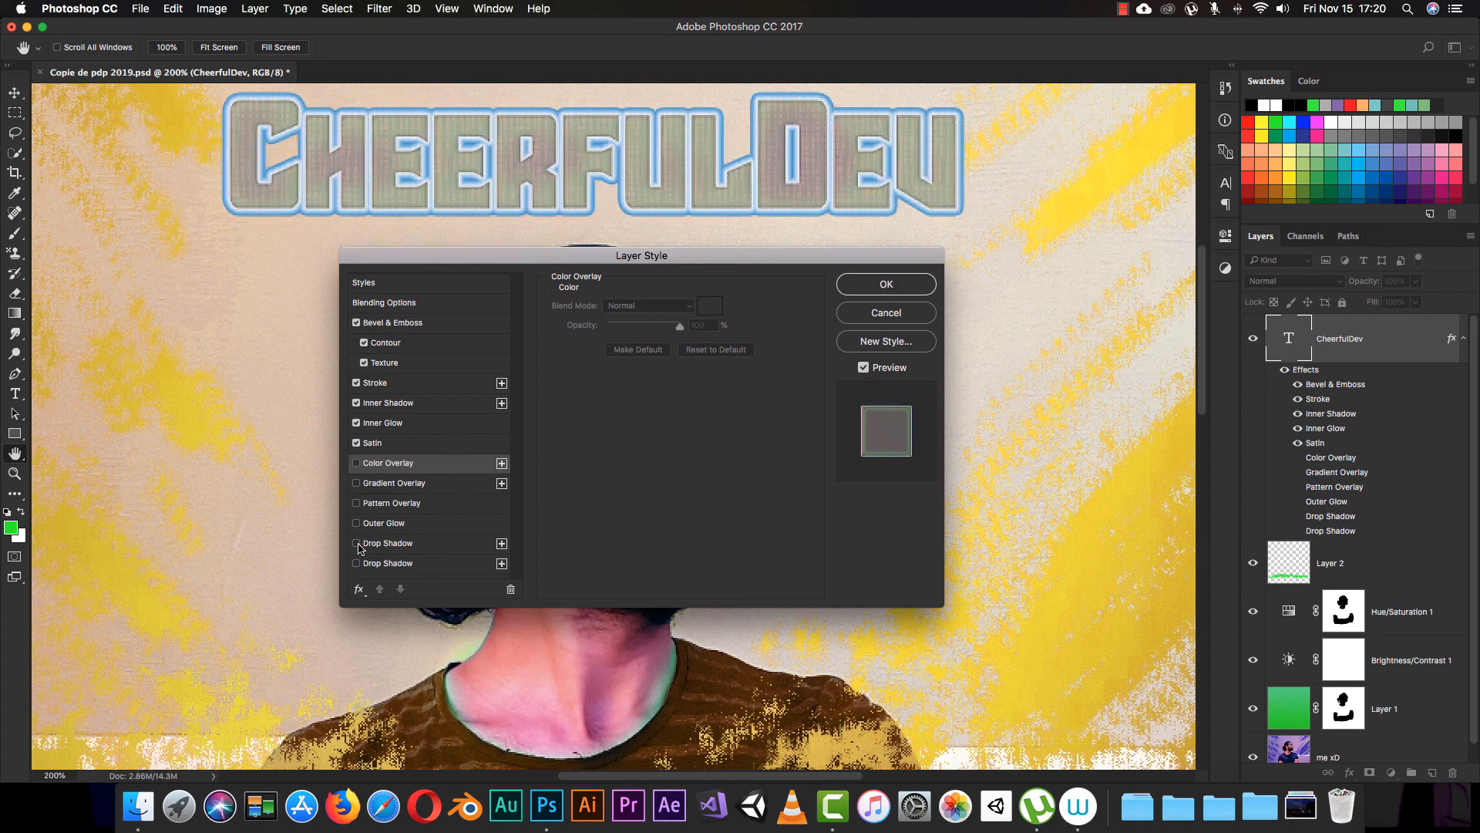